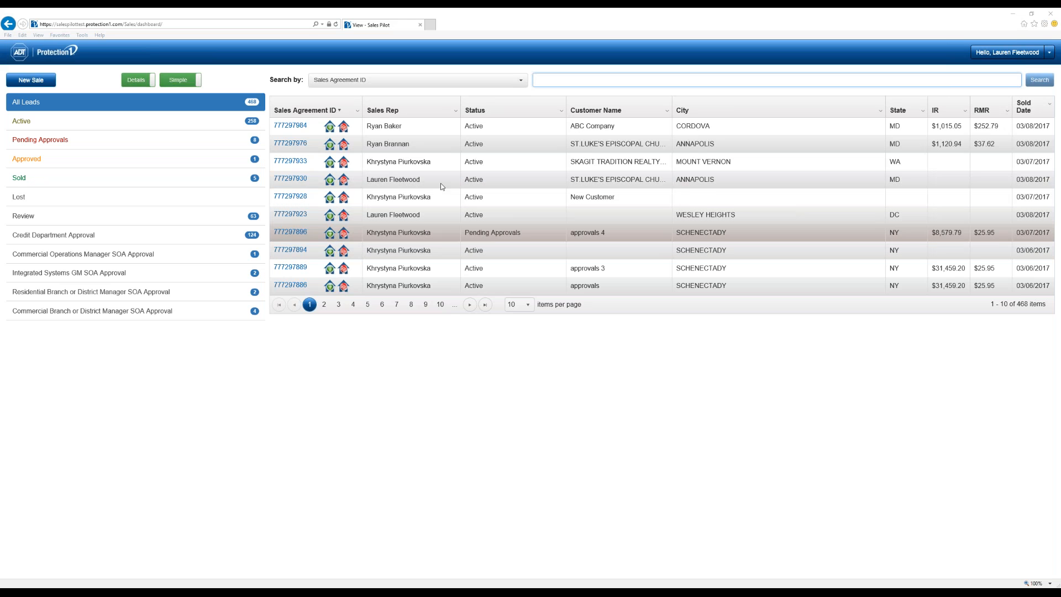
- Look over the Sales Rep column's options menu and close it unchanged
left_click(455, 112)
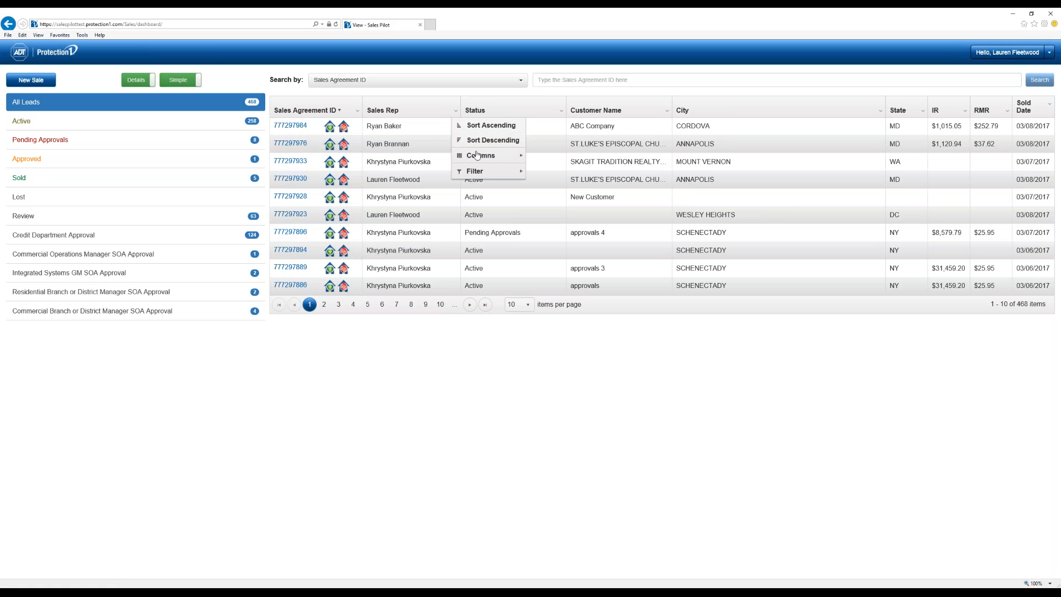
mouse_move(475, 158)
mouse_move(486, 178)
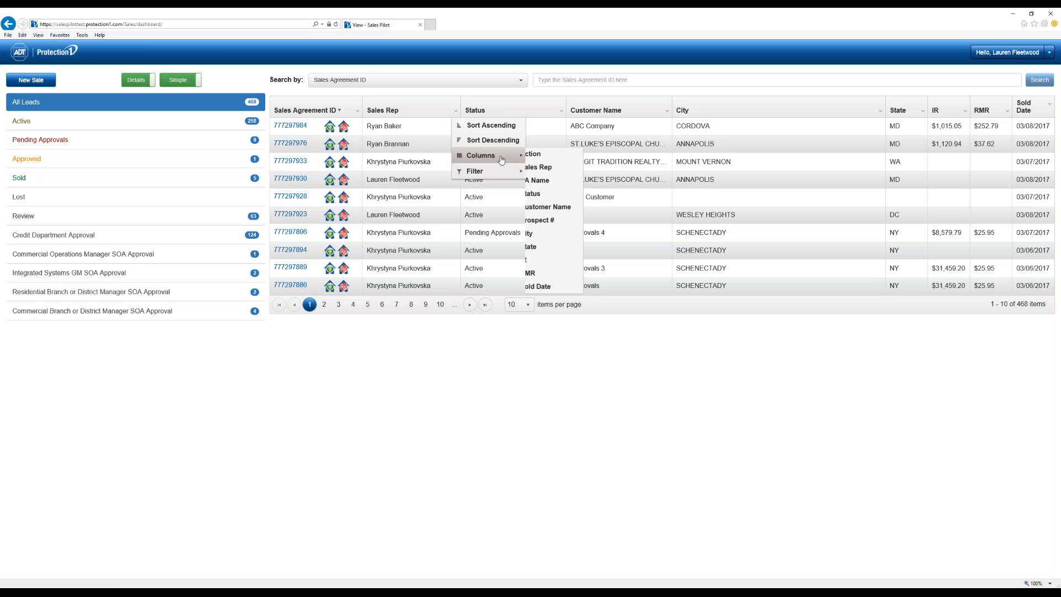
left_click(458, 391)
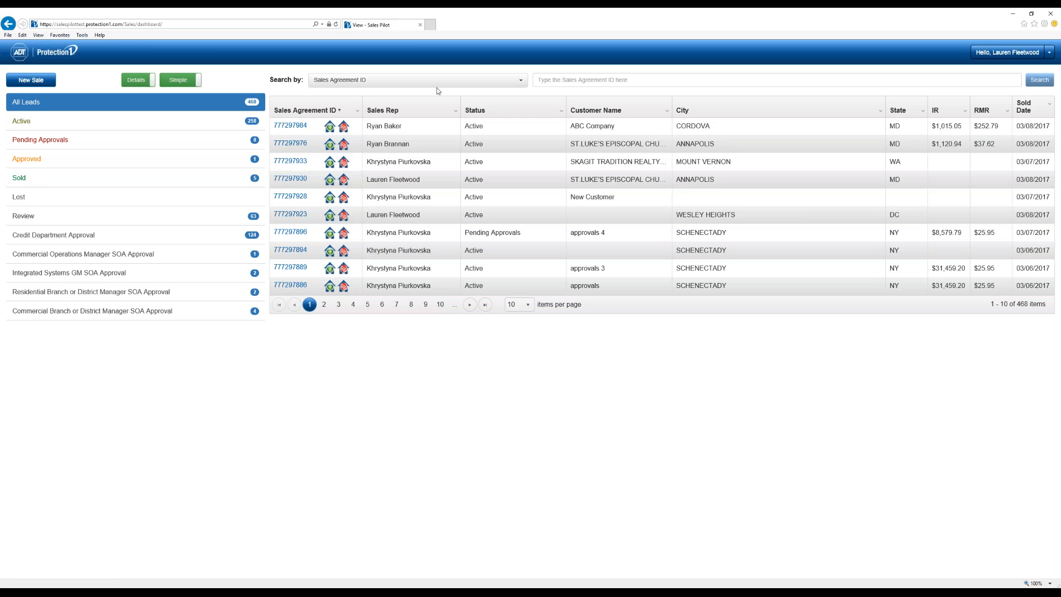
- Review the lead search fields and advanced search, then show the Credit Department and SOA Approval queues
left_click(481, 77)
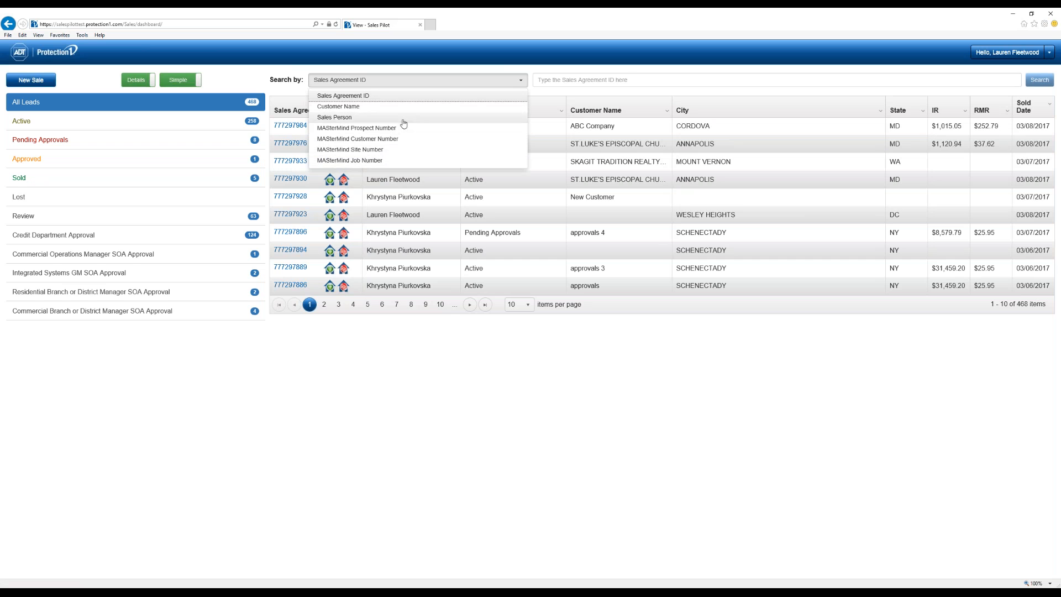
left_click(434, 329)
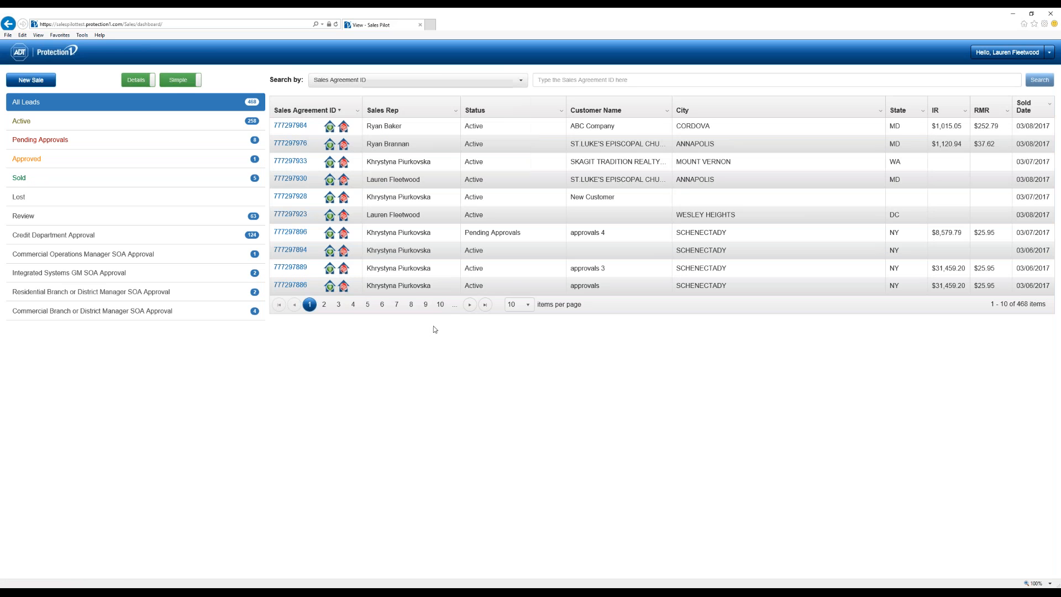
left_click(199, 83)
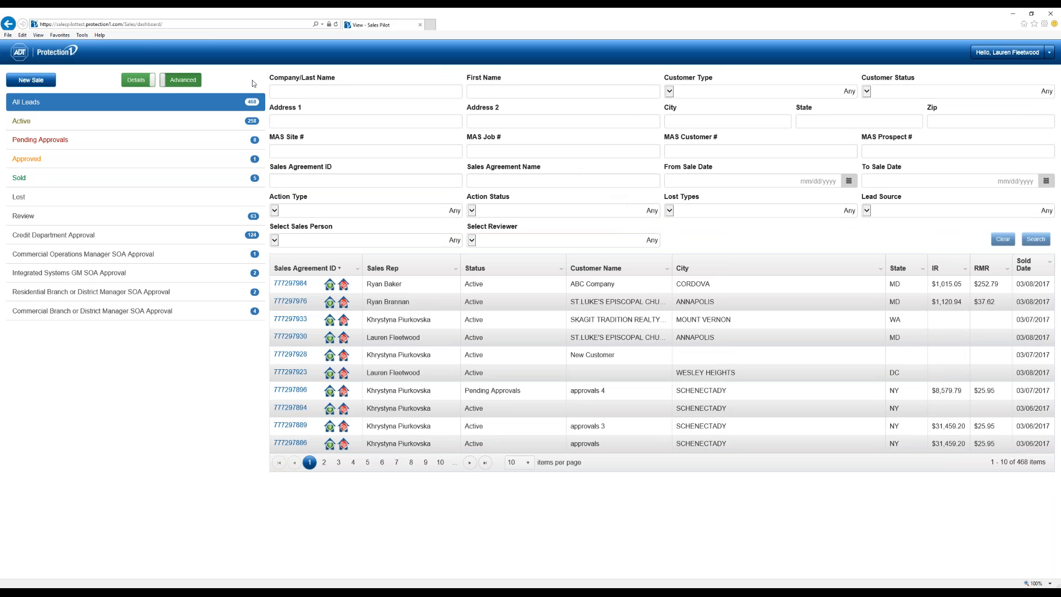
left_click(182, 80)
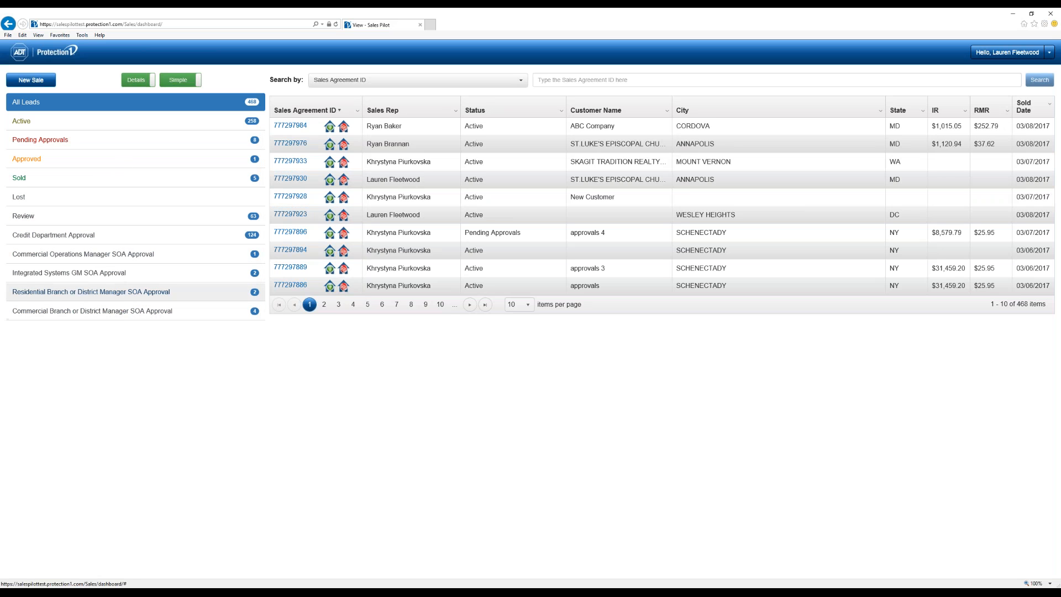
left_click(116, 240)
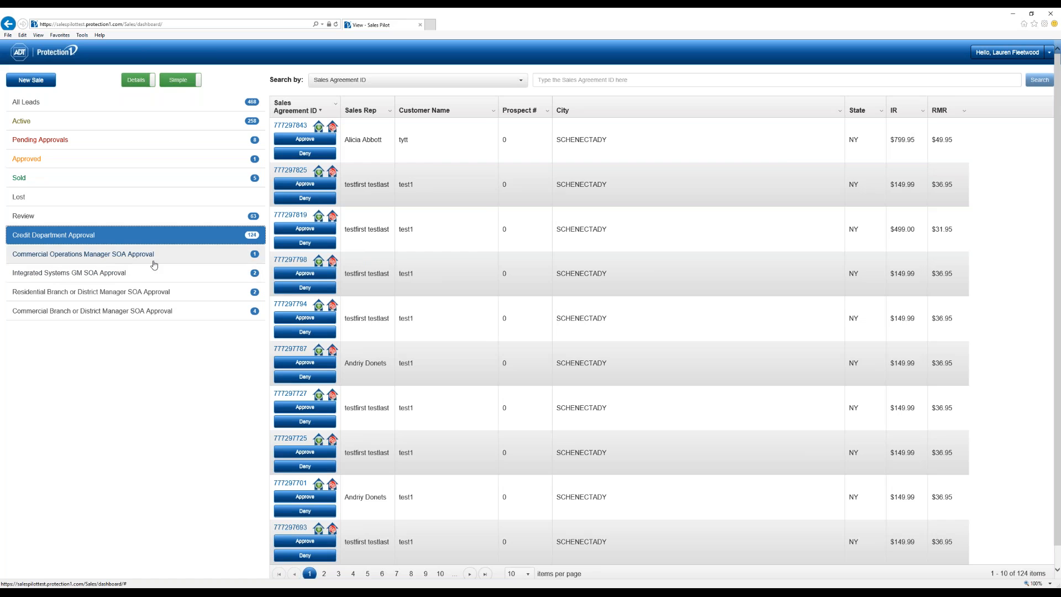
left_click(223, 256)
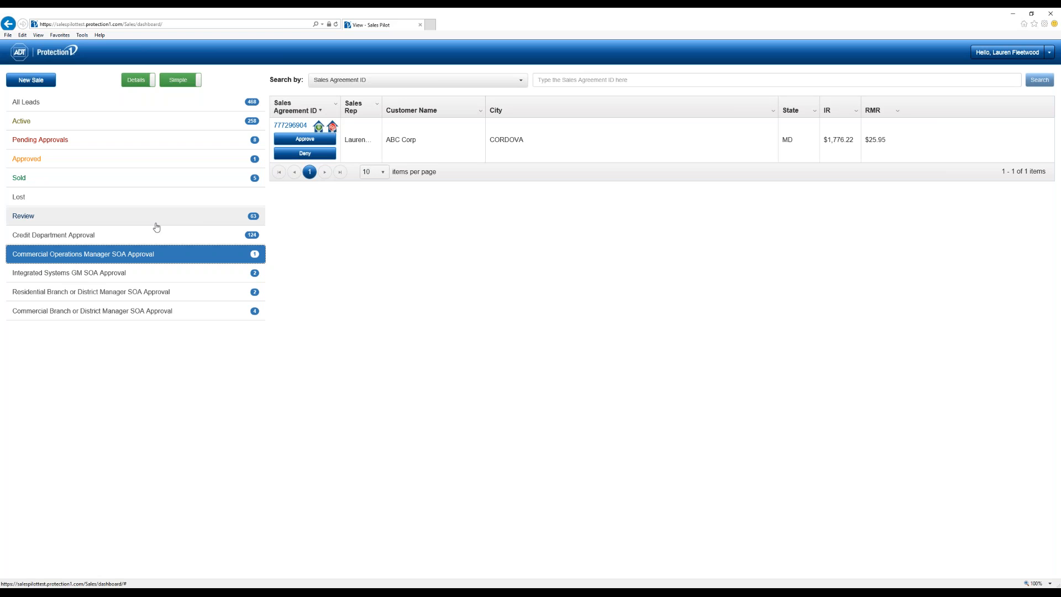
- Show the Lost queue of 102 sales agreements, each with an Activate option
left_click(98, 199)
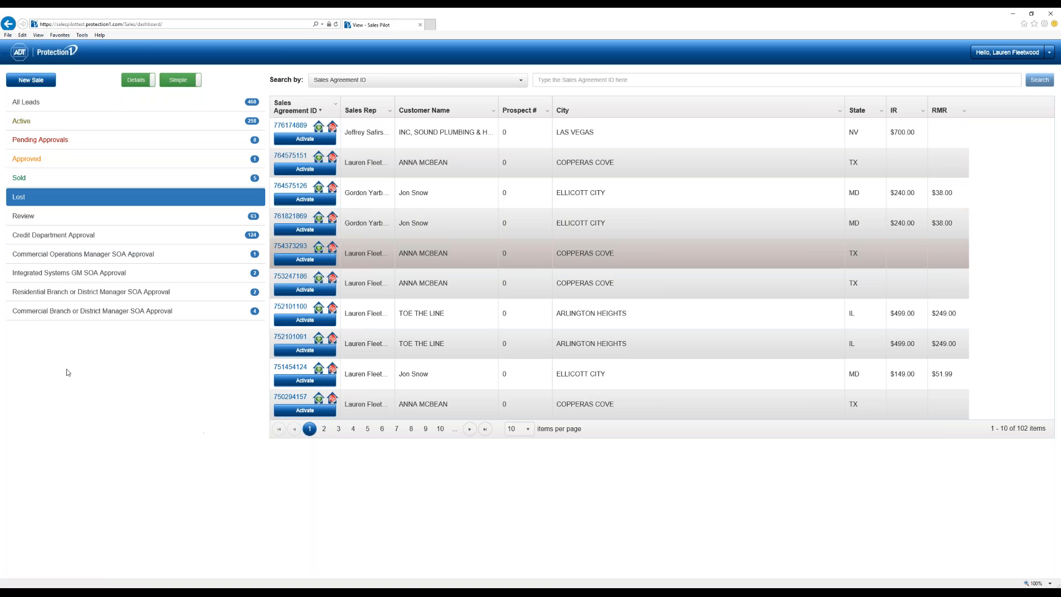
- Browse the company, region, branch and employee templates in Templates Manager, then return to Dashboard
left_click(1050, 57)
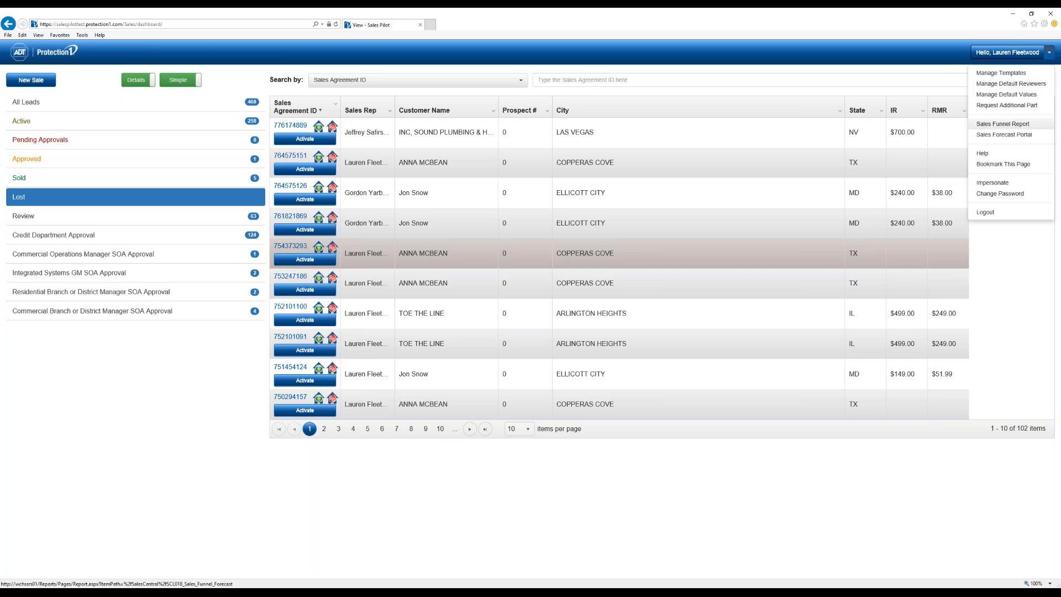
left_click(1007, 75)
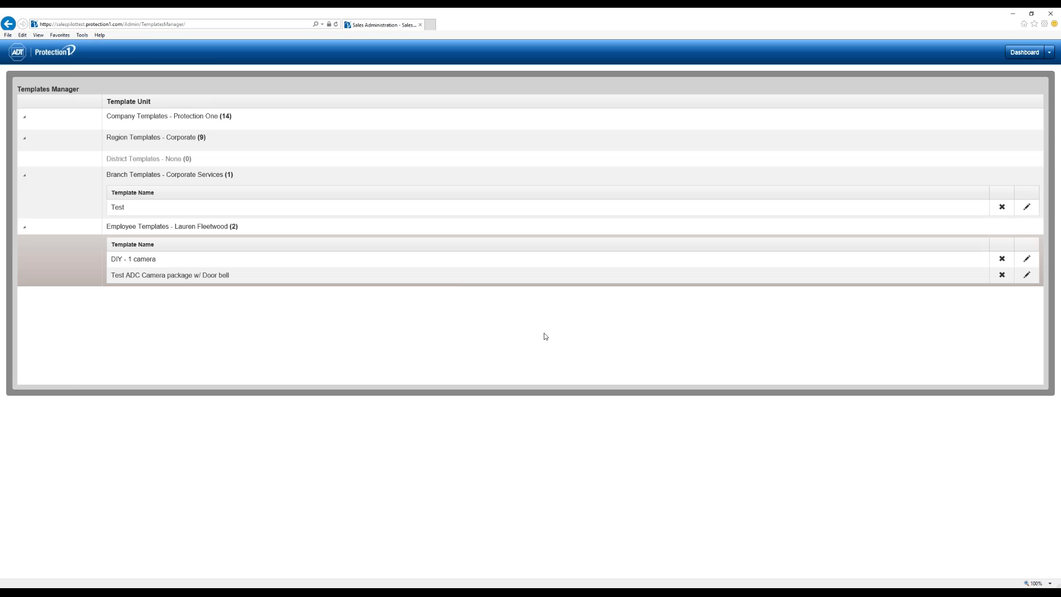
scroll(399, 303, "down", 3)
scroll(443, 305, "down", 5)
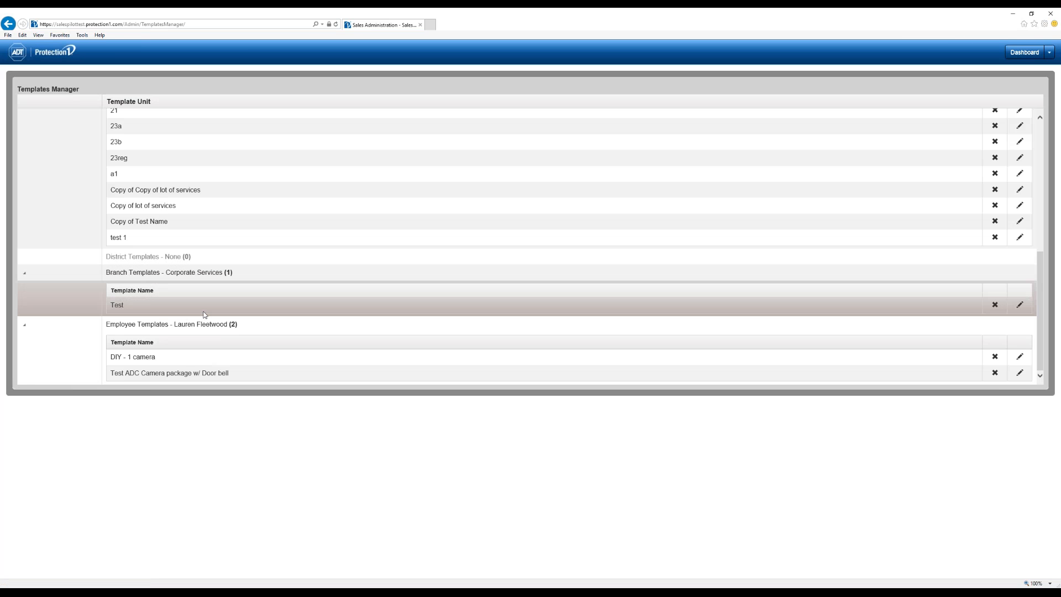
scroll(204, 314, "up", 1)
scroll(205, 314, "up", 3)
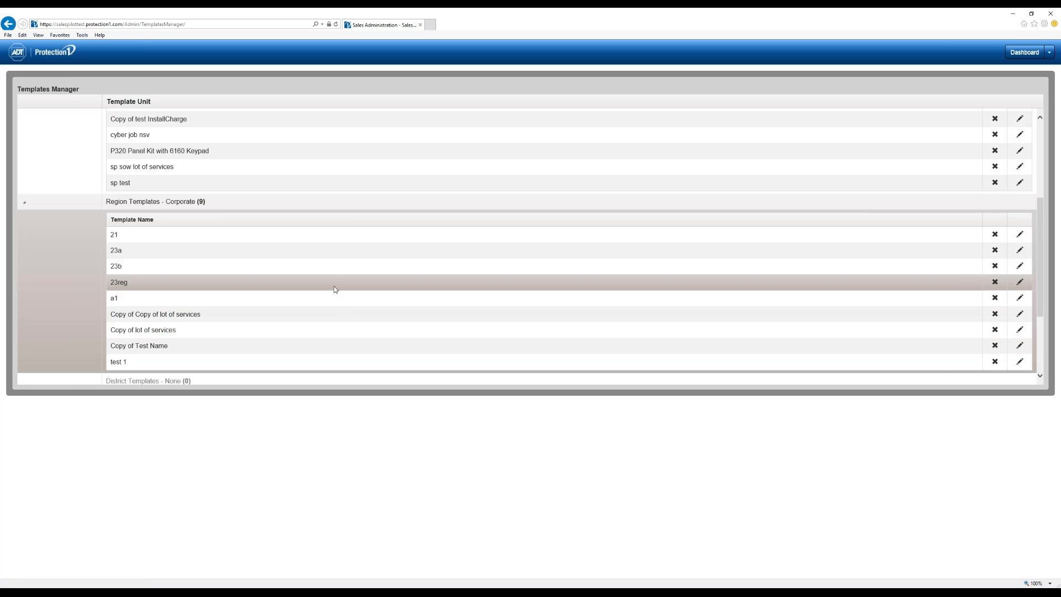
scroll(337, 290, "down", 1)
scroll(335, 290, "down", 4)
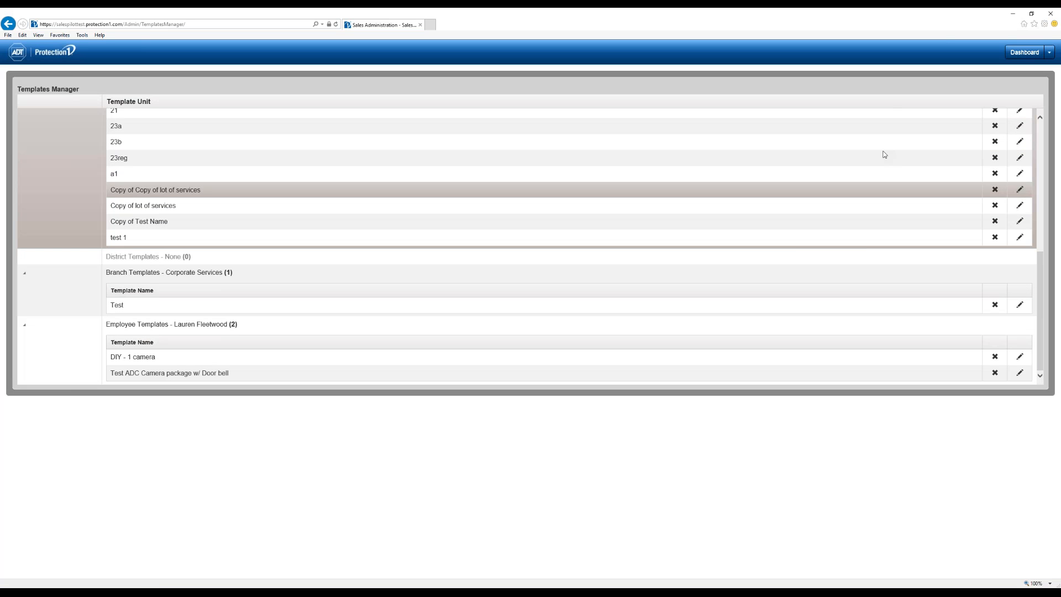
left_click(1026, 52)
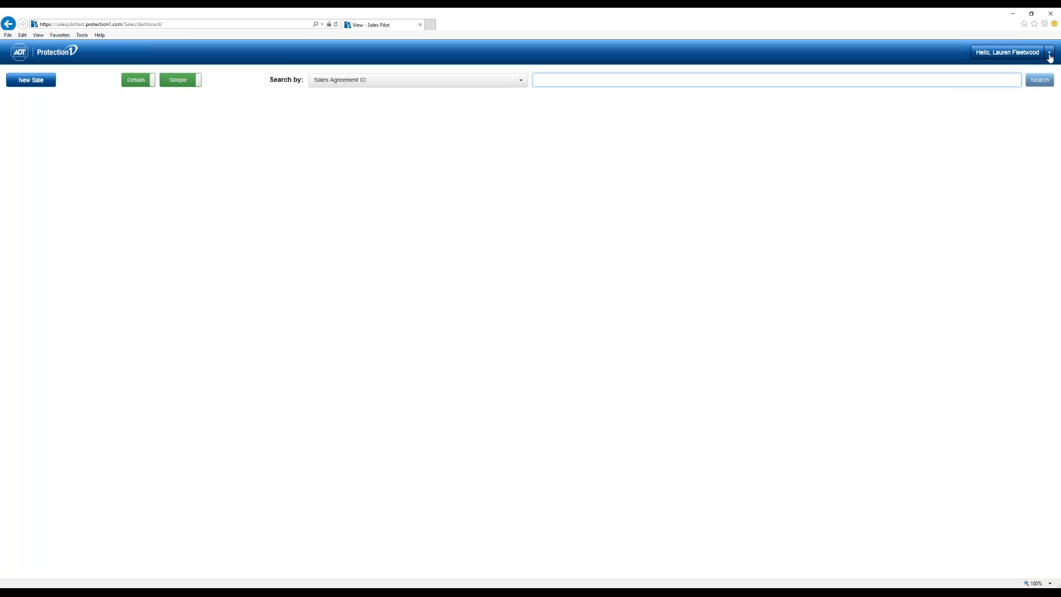
- In Manage Default Reviewers, search 'ac' and add the matching employee, making eight reviewers
left_click(1050, 53)
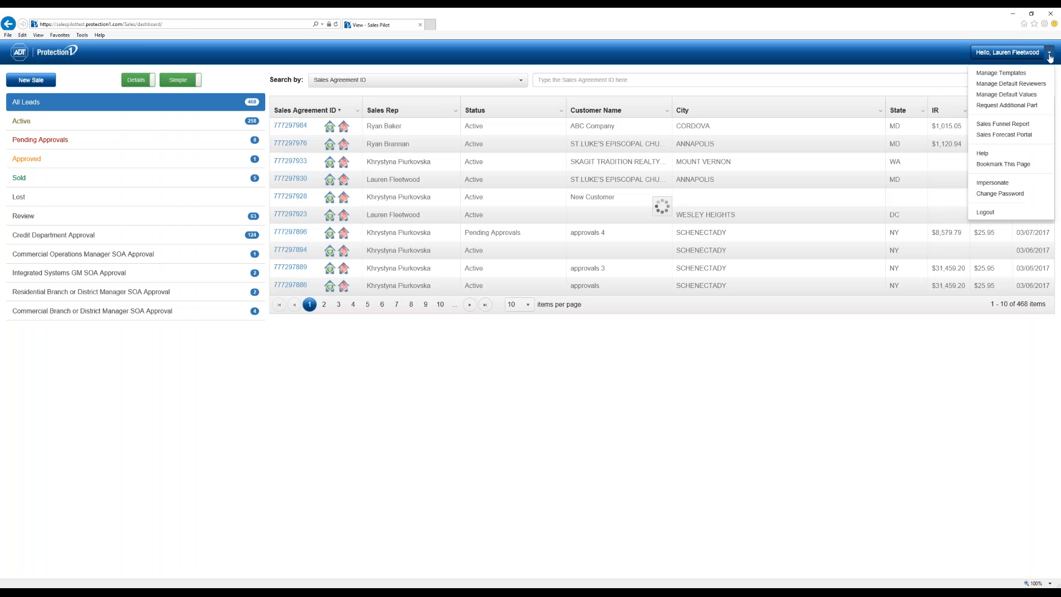
left_click(1033, 86)
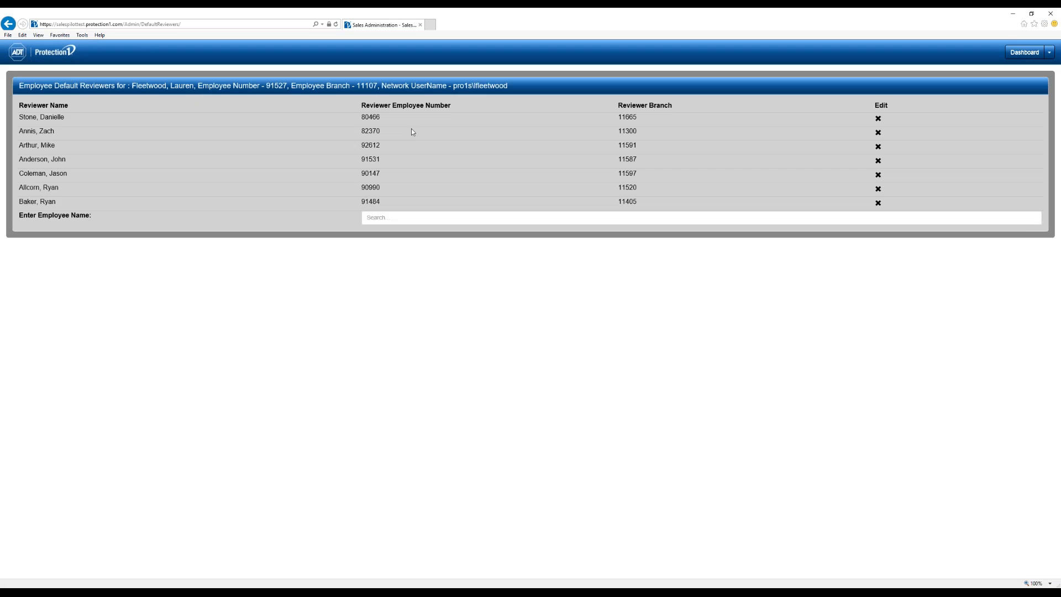
left_click(412, 216)
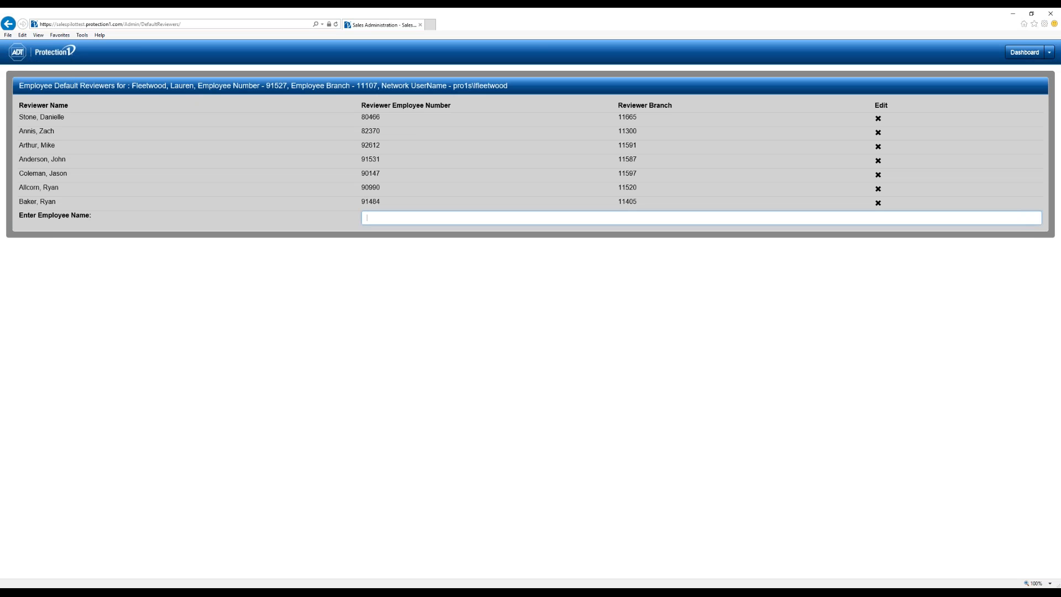
type("acy")
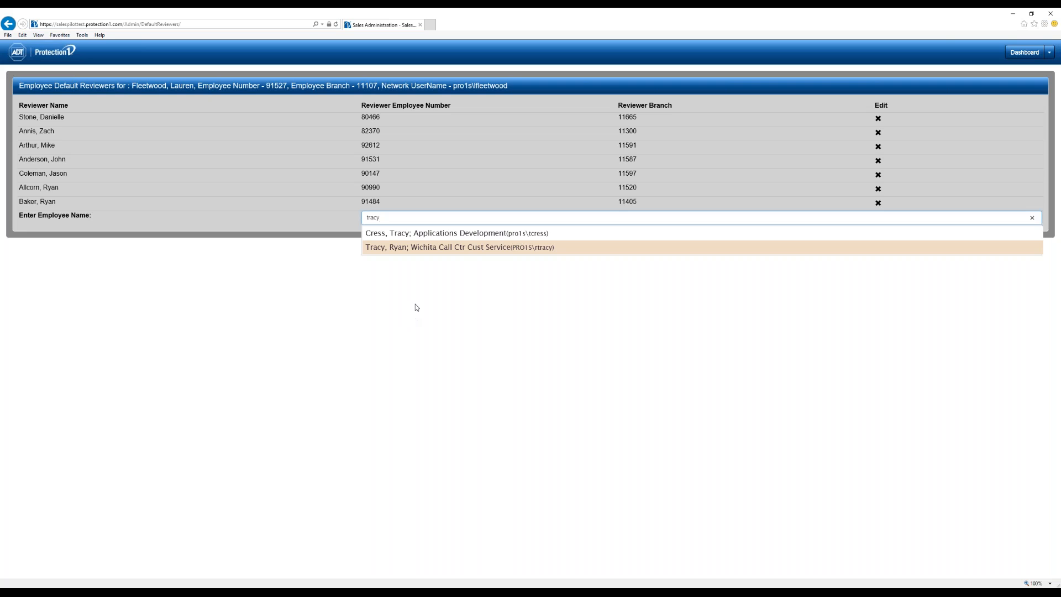
left_click(387, 234)
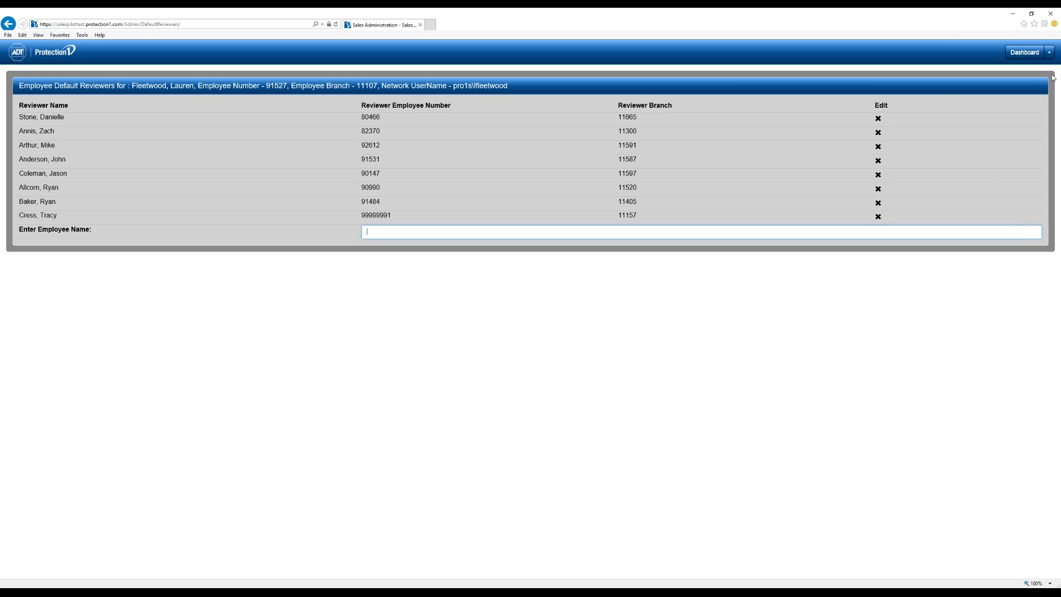
left_click(1052, 53)
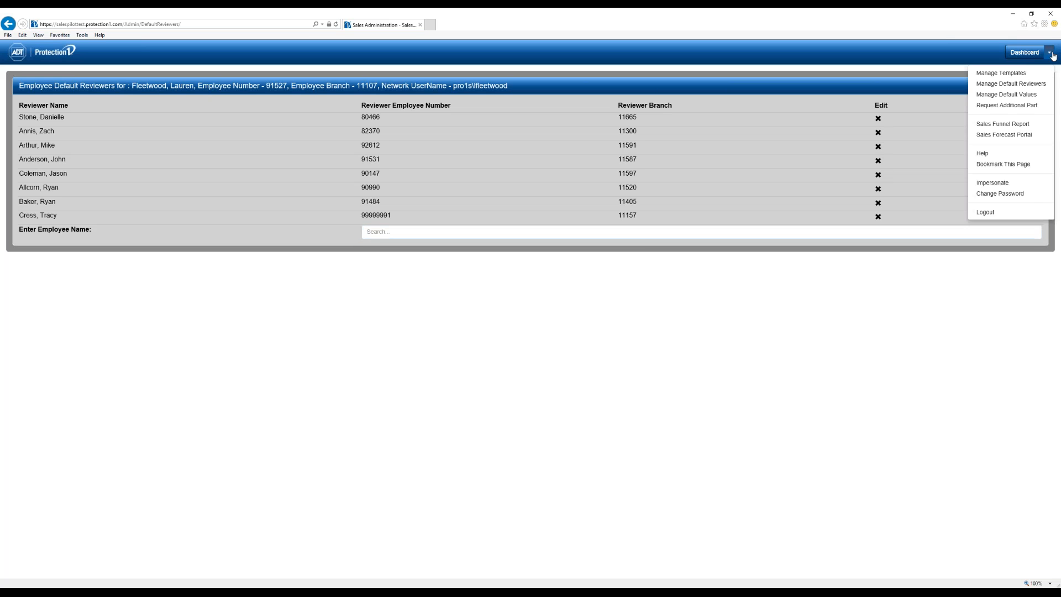
- Keep Commercial and Outright Sale in Sales Pilot Defaults, check the proposal options, and cancel
left_click(1007, 95)
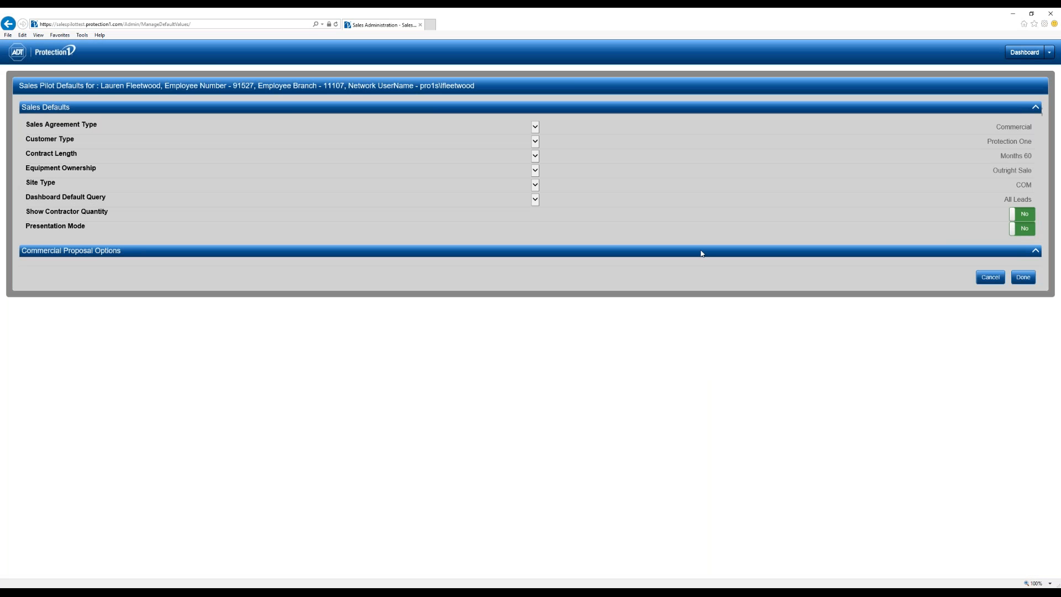
left_click(931, 130)
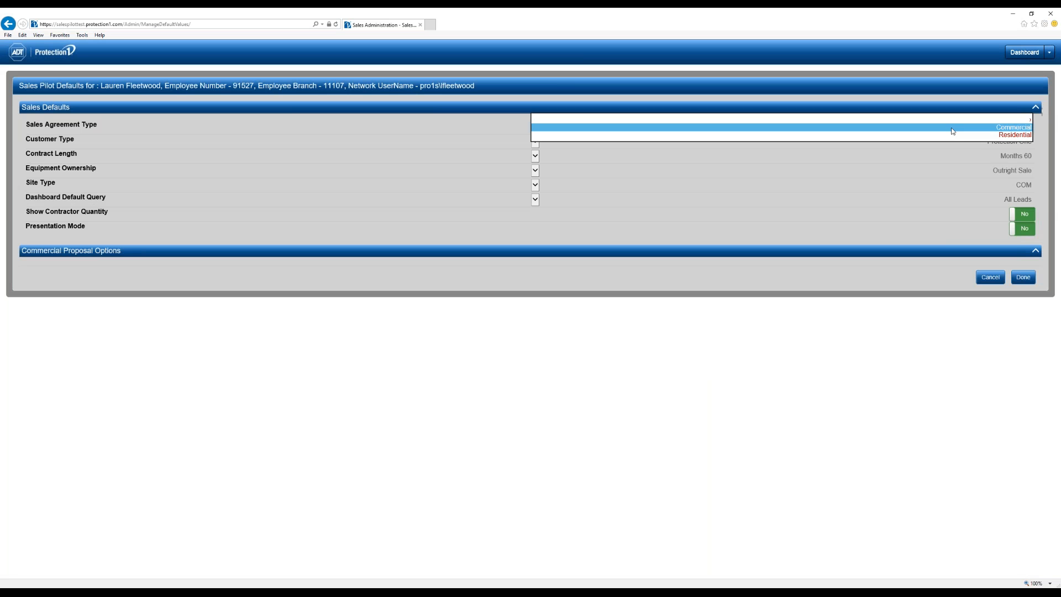
left_click(959, 204)
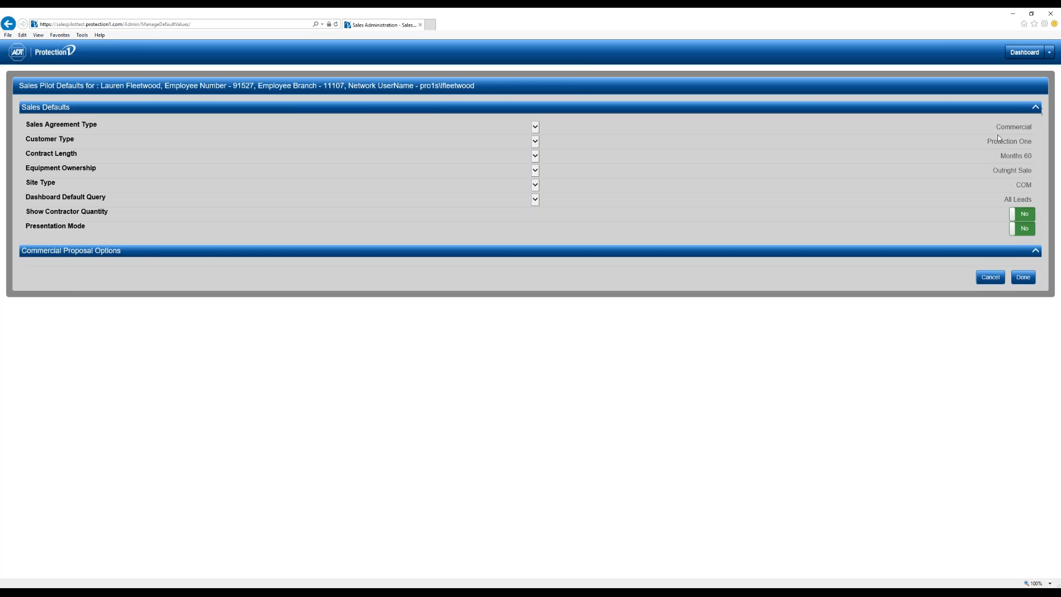
left_click(1000, 167)
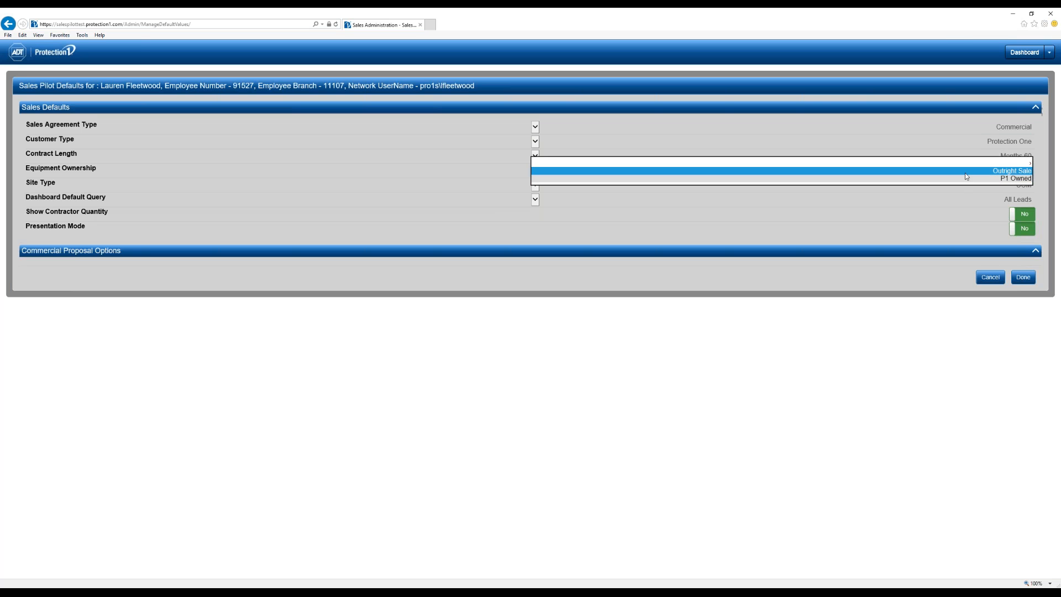
left_click(956, 354)
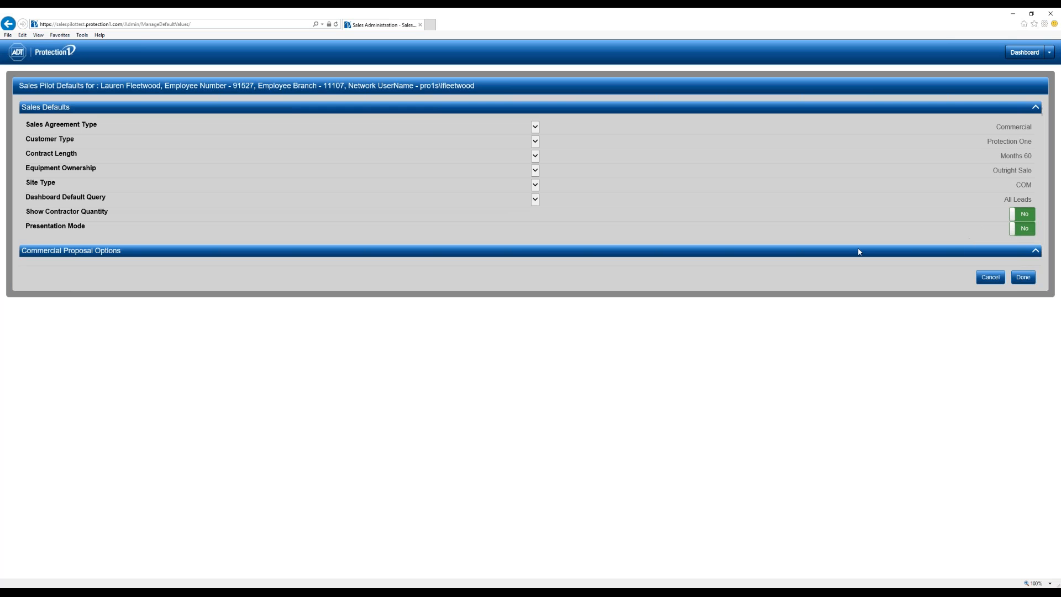
left_click(535, 251)
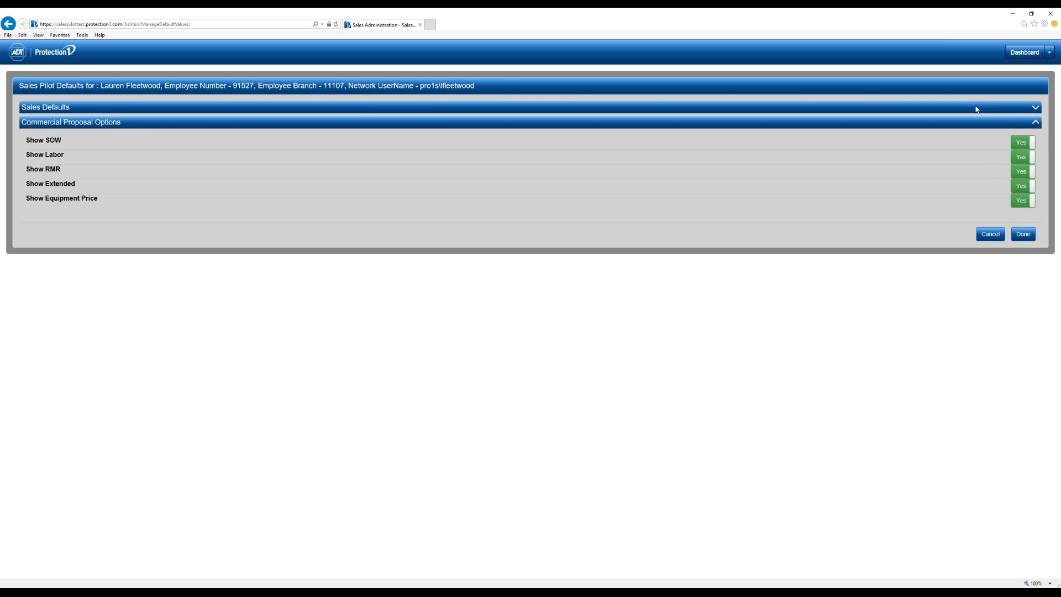
left_click(990, 234)
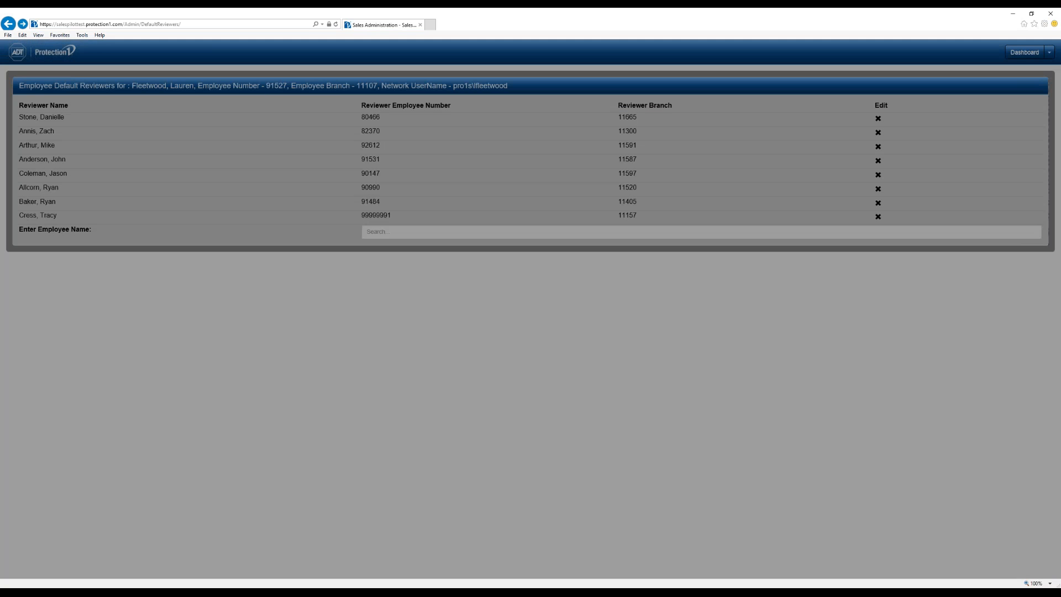
- Go back to the dashboard's All Leads table listing 468 sales agreements
left_click(1050, 52)
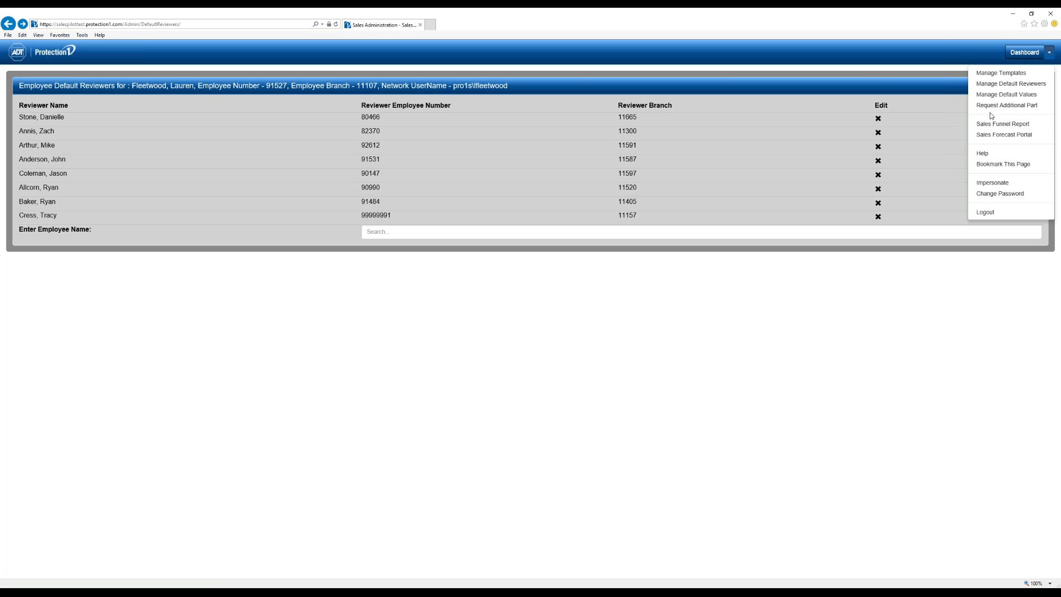
left_click(1023, 53)
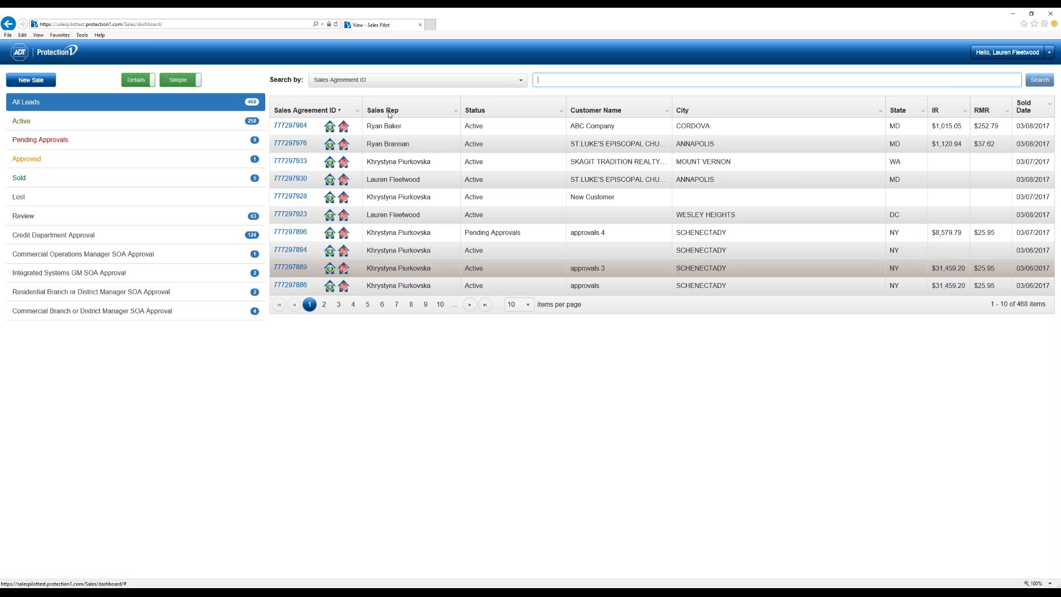
- Drag the Sales Rep column to sit after Status in the All Leads table
left_click_drag(434, 109, 534, 112)
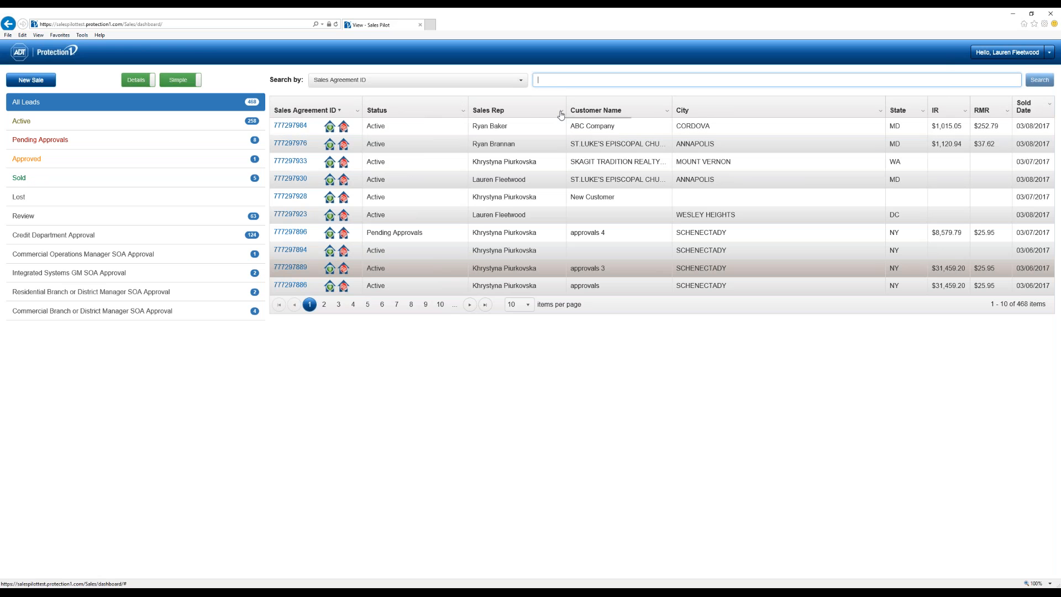
left_click(561, 113)
mouse_move(587, 156)
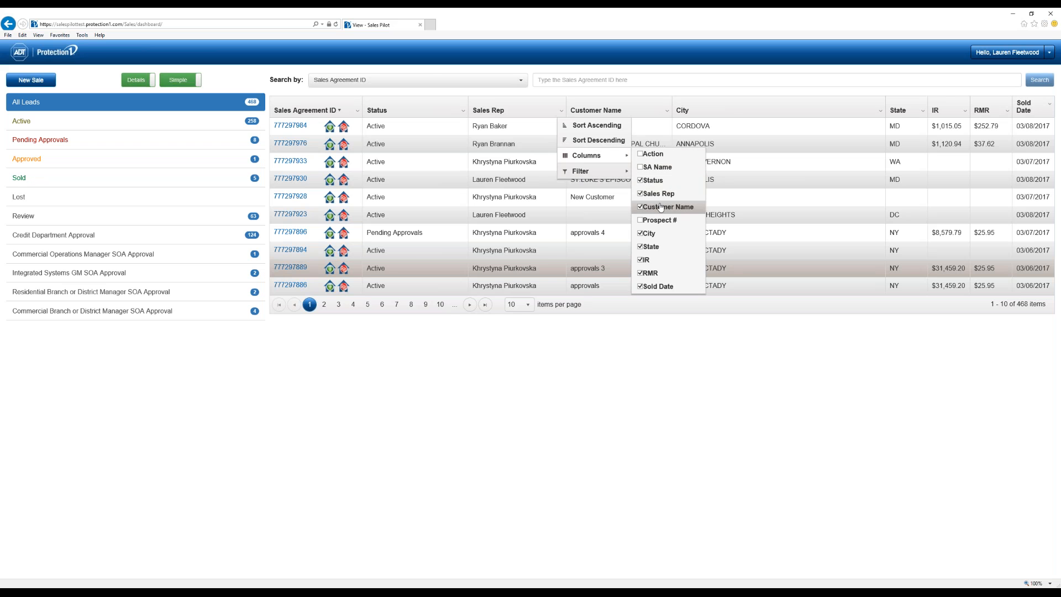
left_click(517, 436)
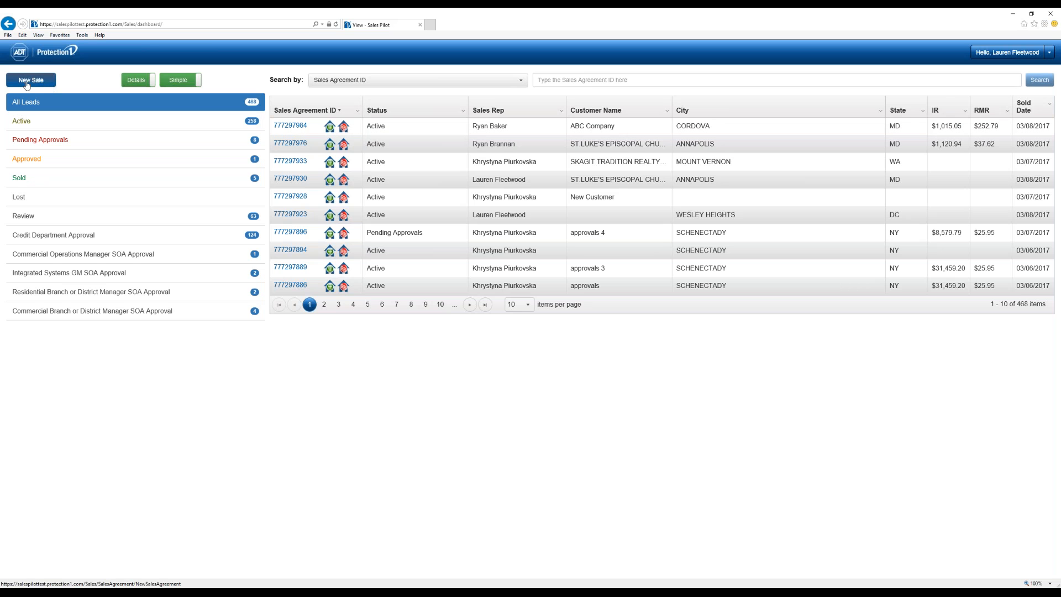
- Create a new sale, opening a blank Commercial, New Customer prospect address form
left_click(46, 82)
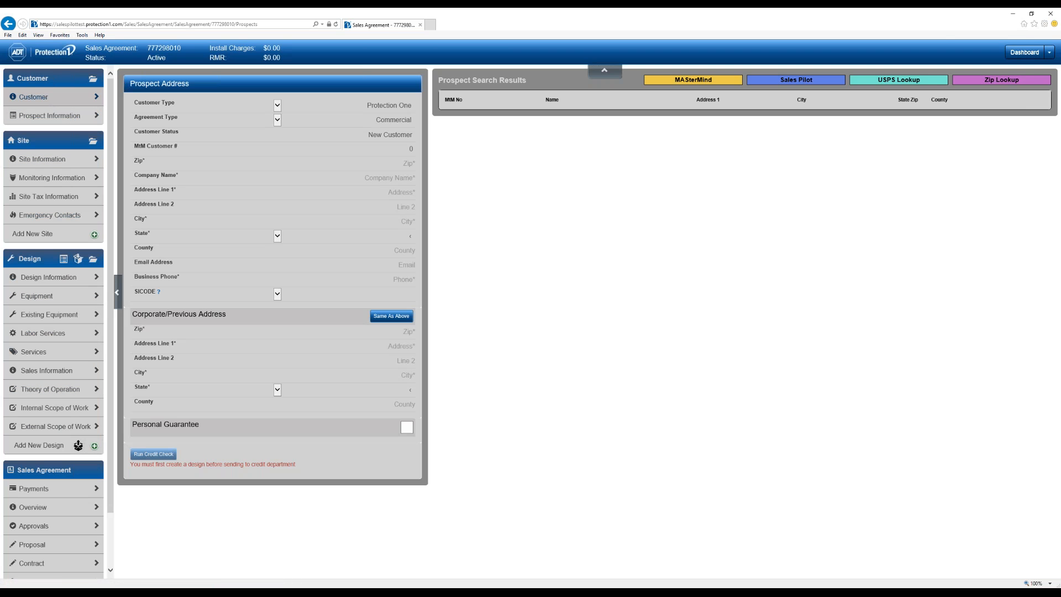
- Set the customer type to Protection One and the agreement type to Commercial
left_click(387, 106)
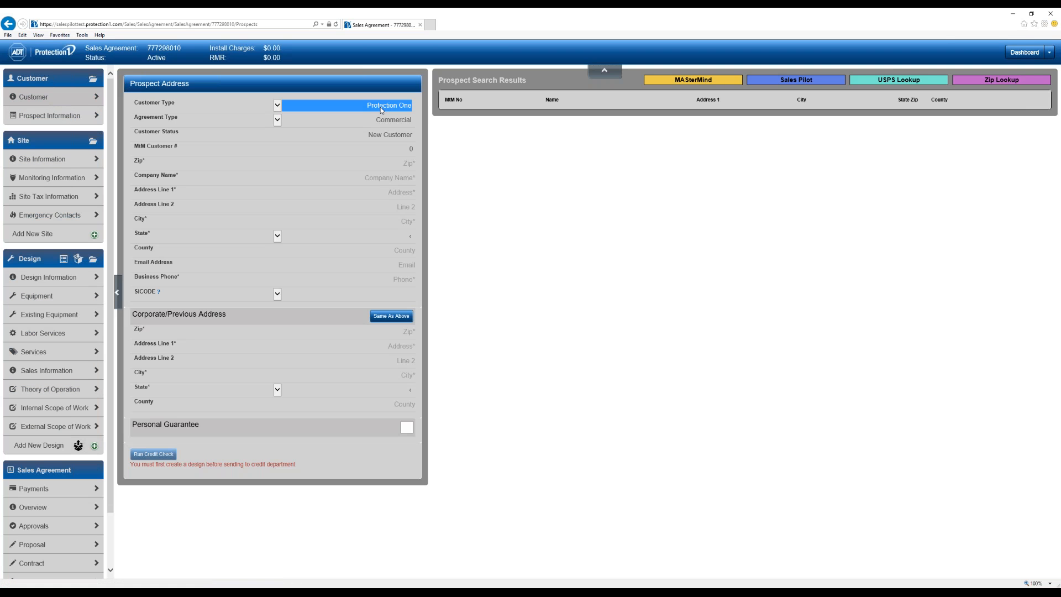
left_click(330, 107)
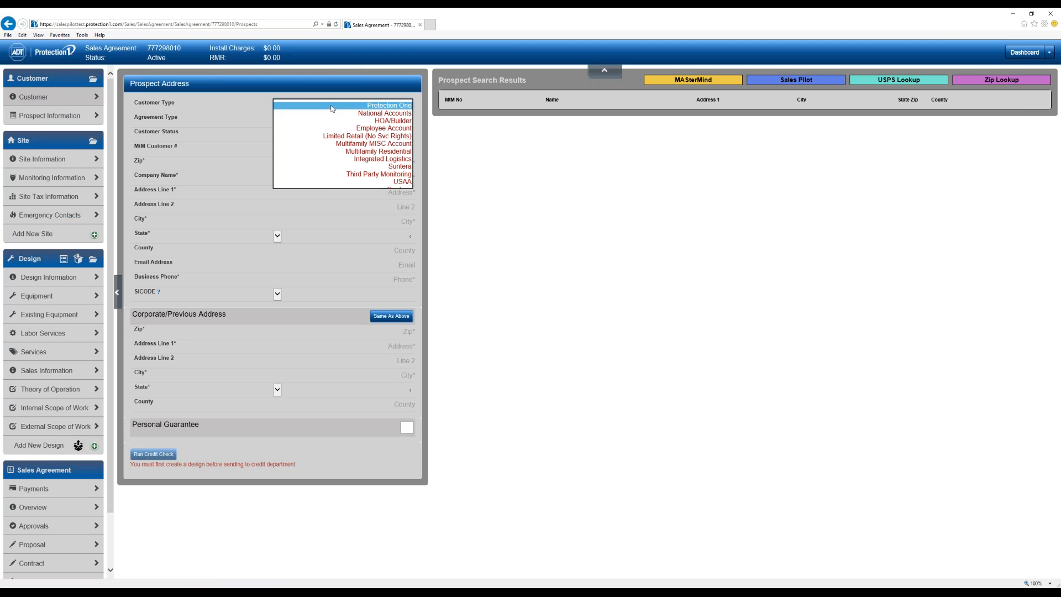
left_click(365, 105)
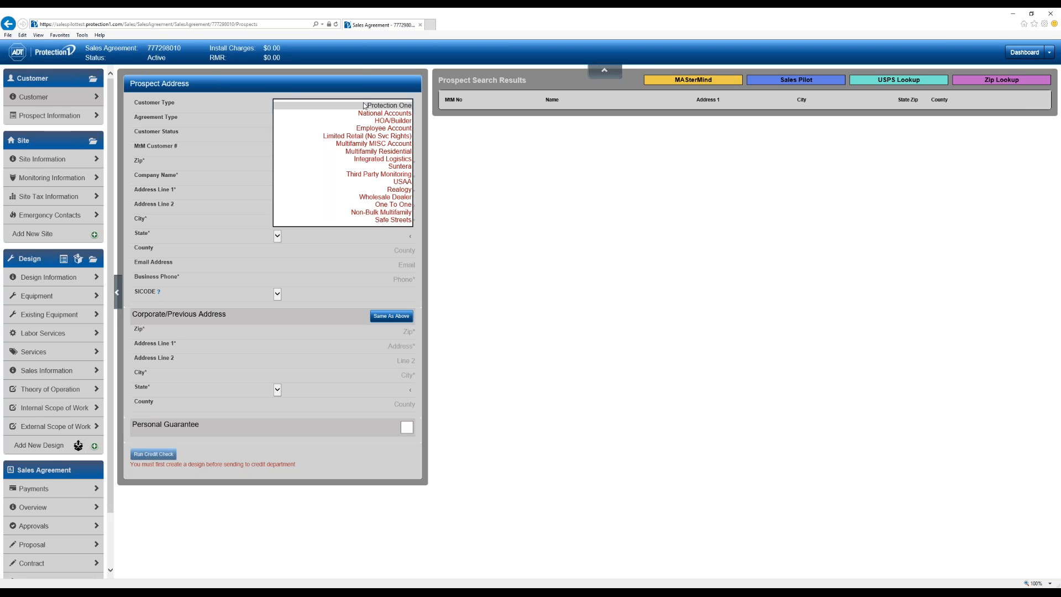
left_click(365, 105)
left_click(386, 121)
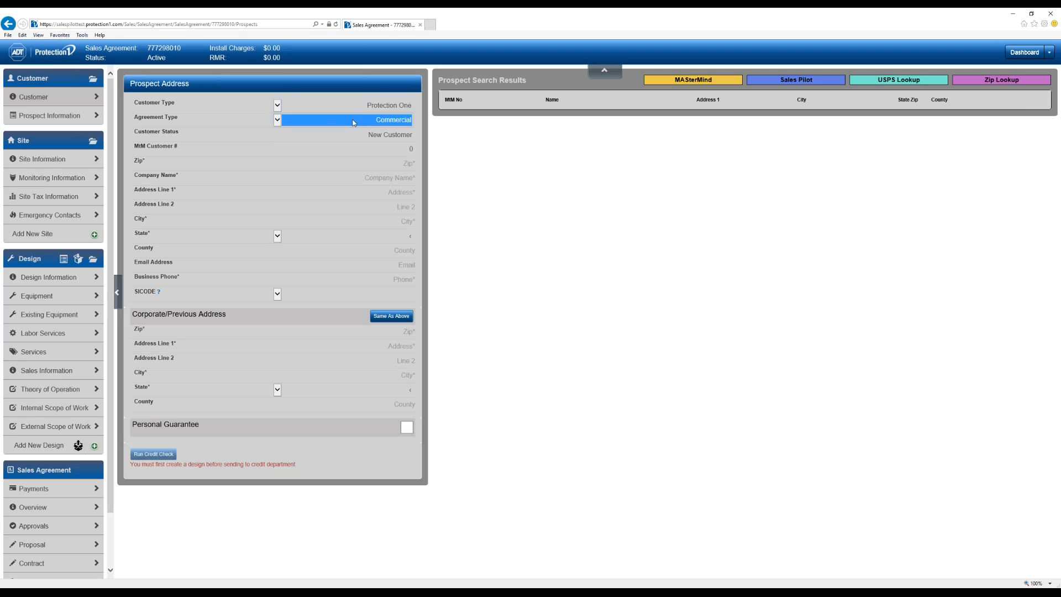
left_click(539, 149)
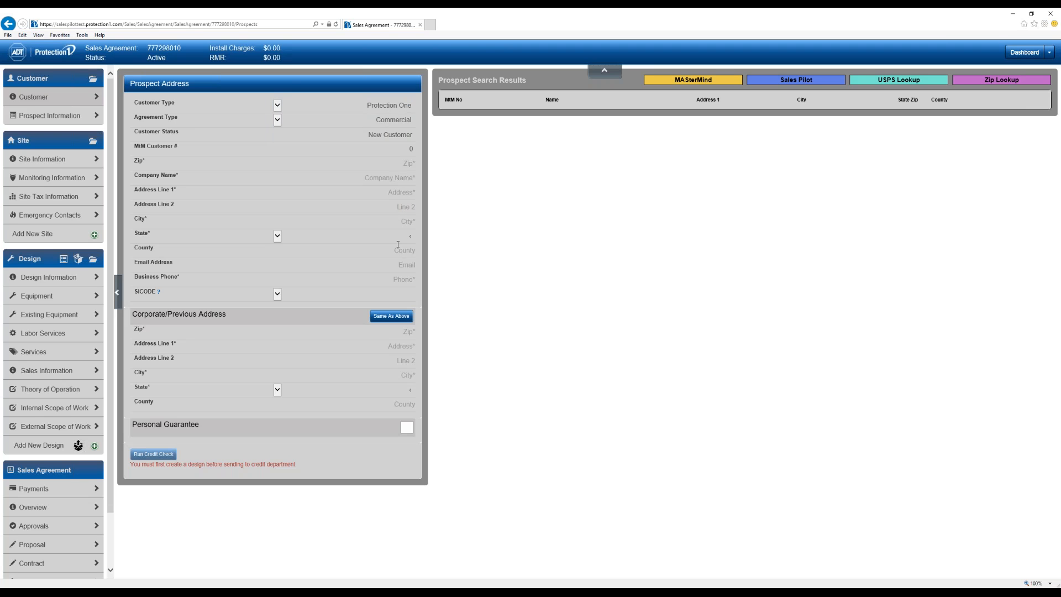
- Enter zip 21625, company ABC Company, address 123 Main Street, and the business phone number
left_click(395, 163)
type("21625")
key("Tab")
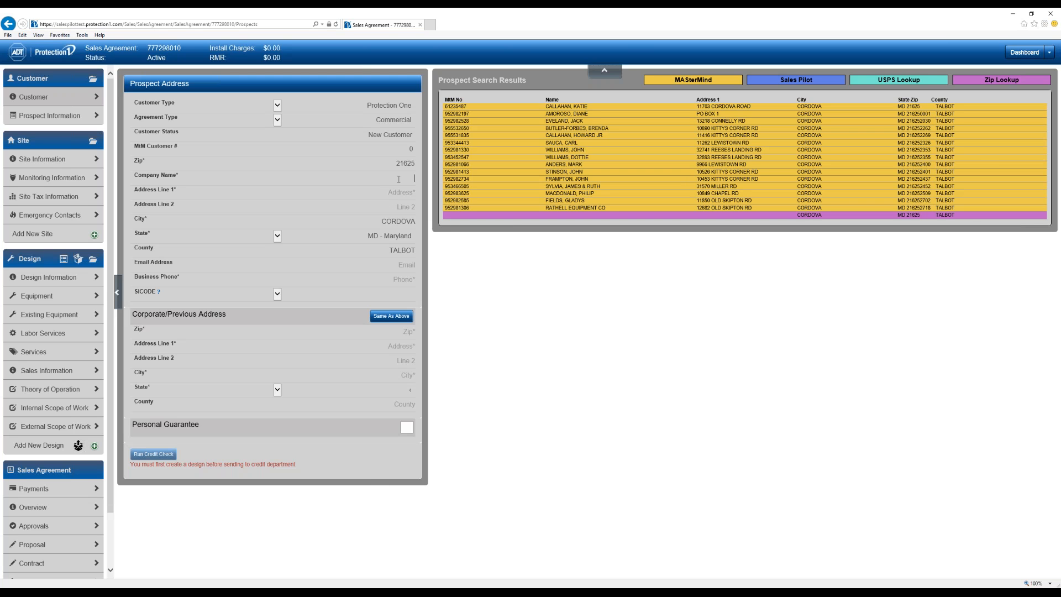
type("ABC Company")
key("Tab")
type("123 Main Street")
key("Tab")
left_click(488, 339)
left_click(396, 279)
type("3015551212")
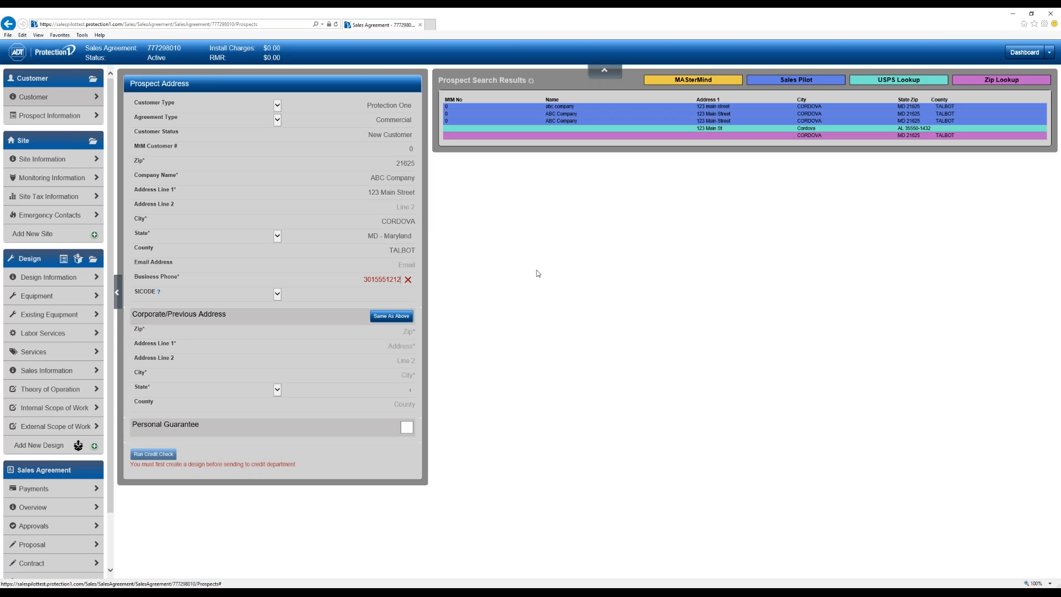
key("Tab")
- Tick the Personal Guarantee box under Corporate/Previous Address to show the empty guarantor fields
left_click(533, 276)
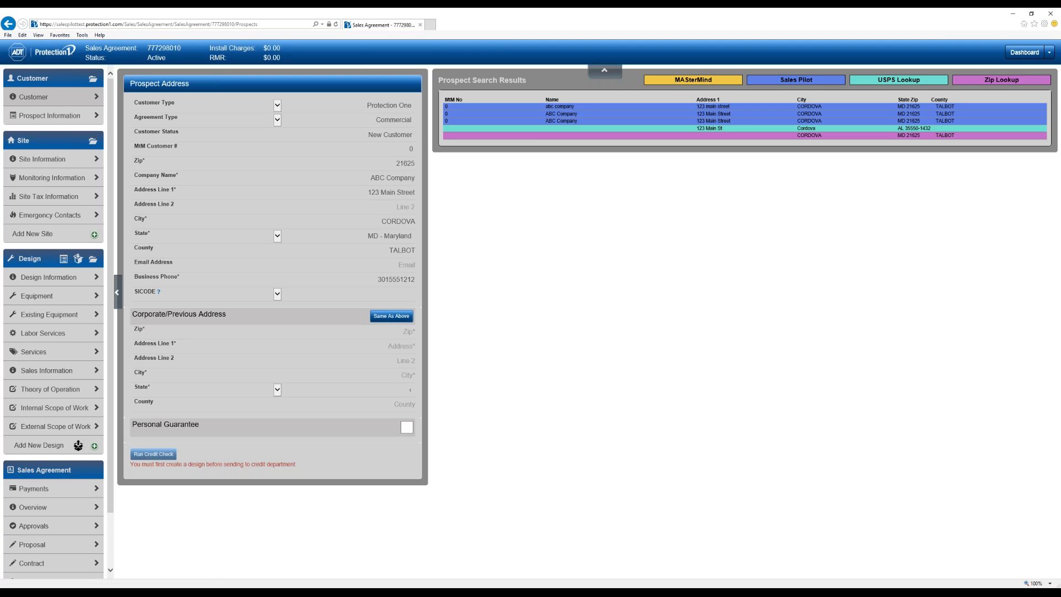
left_click(414, 430)
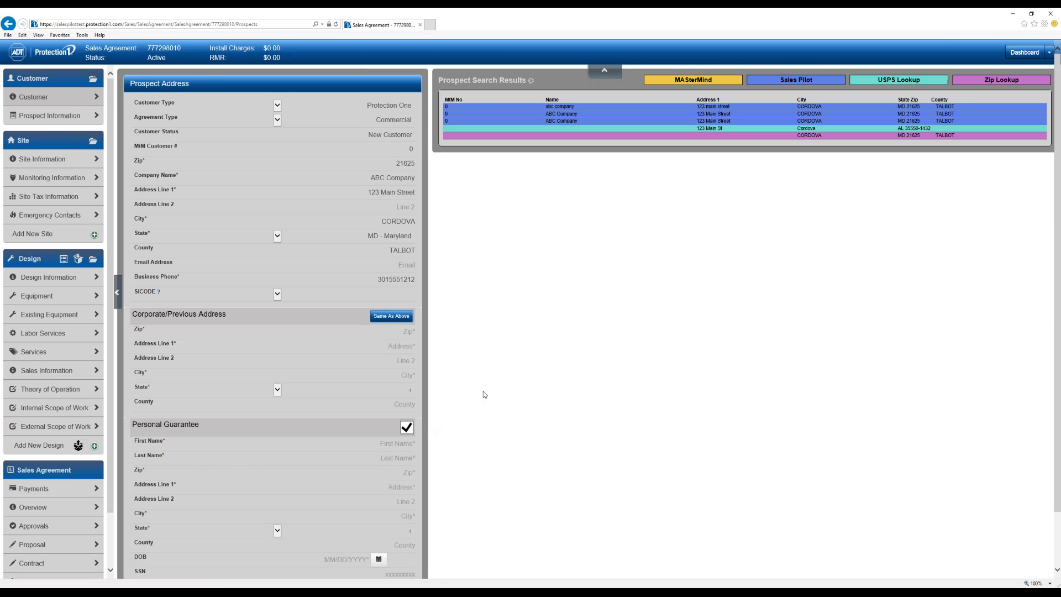
- Uncheck Personal Guarantee on the prospect address and go to Prospect Information
scroll(484, 390, "down", 3)
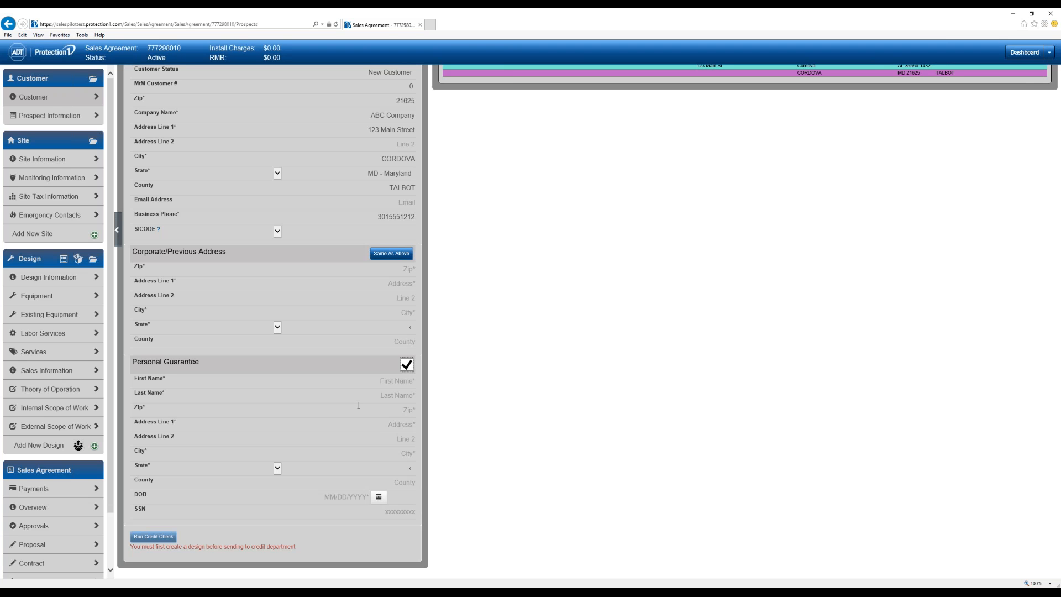
left_click(407, 365)
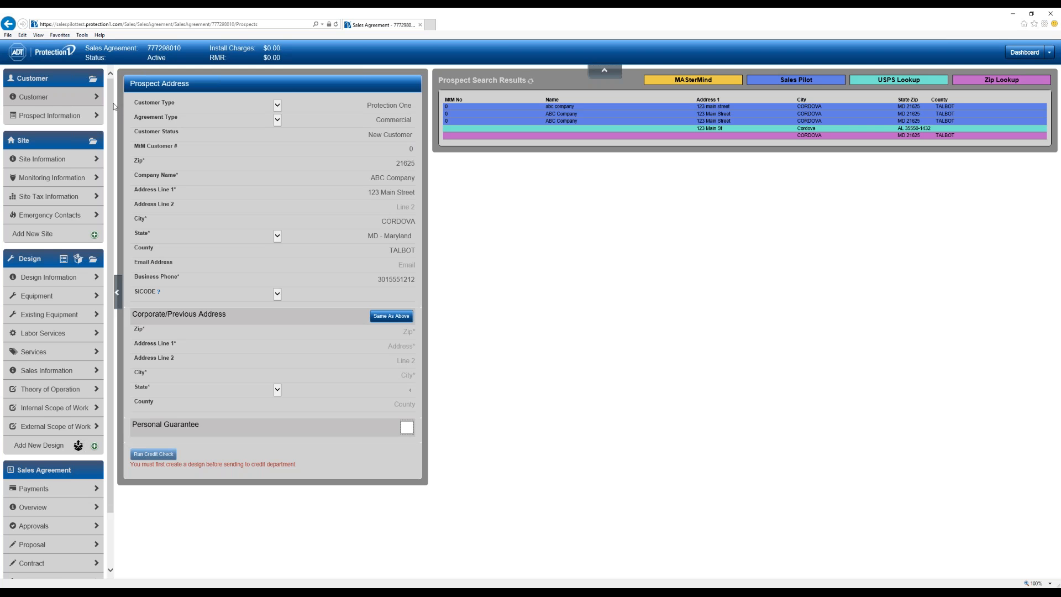
left_click(49, 117)
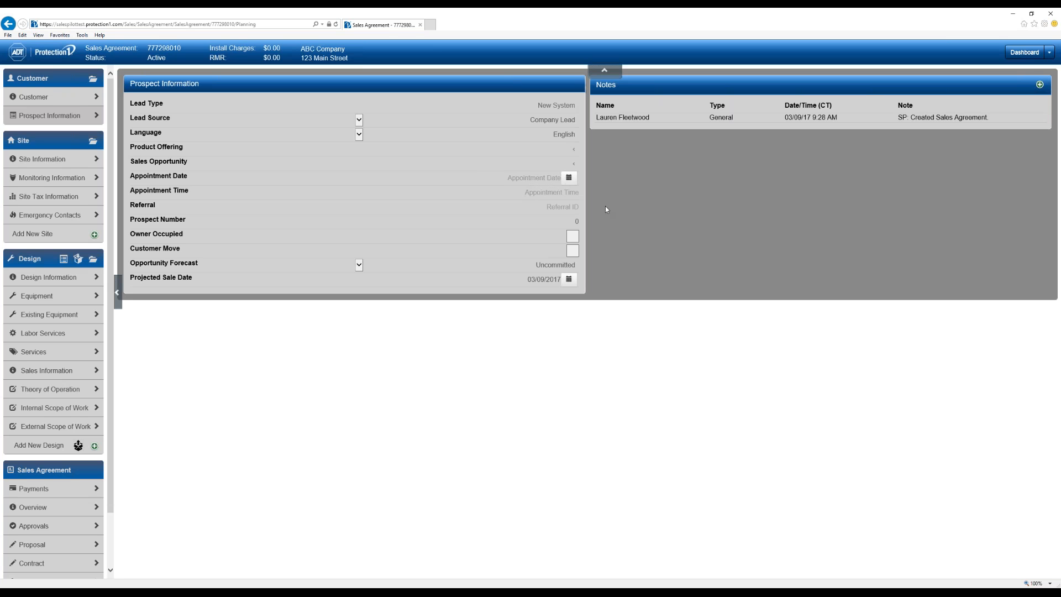
- Set Lead Source to Self Generated - Sales and leave Opportunity Forecast at Uncommitted
left_click(551, 126)
left_click(550, 126)
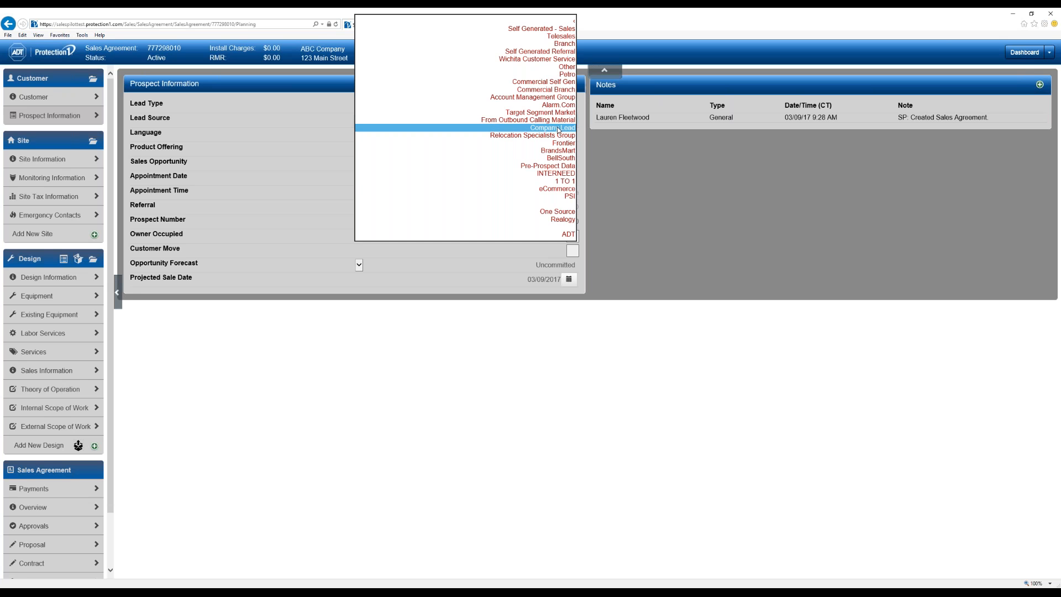
left_click(545, 31)
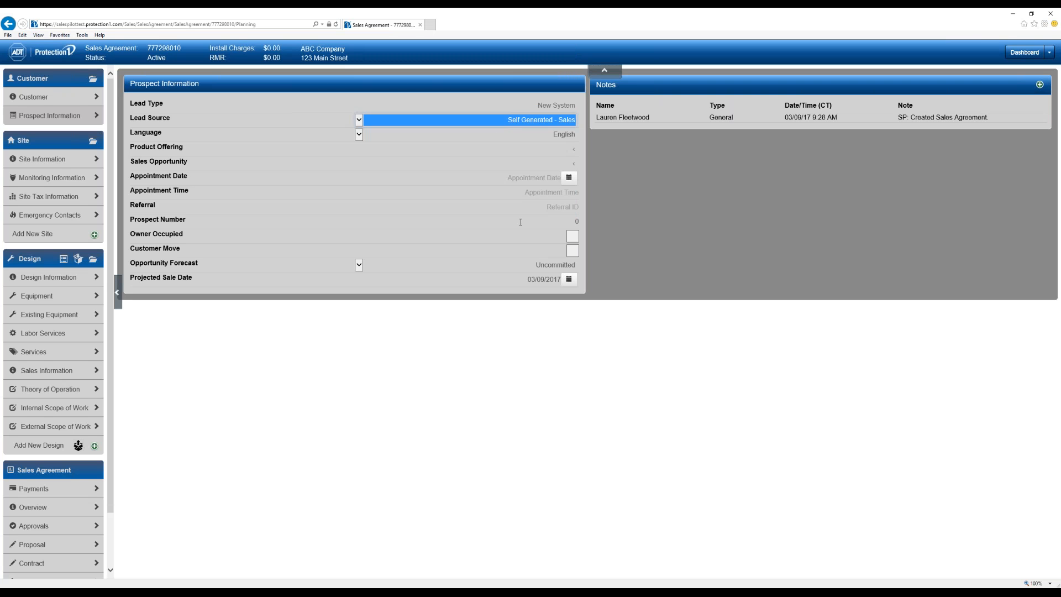
left_click(558, 266)
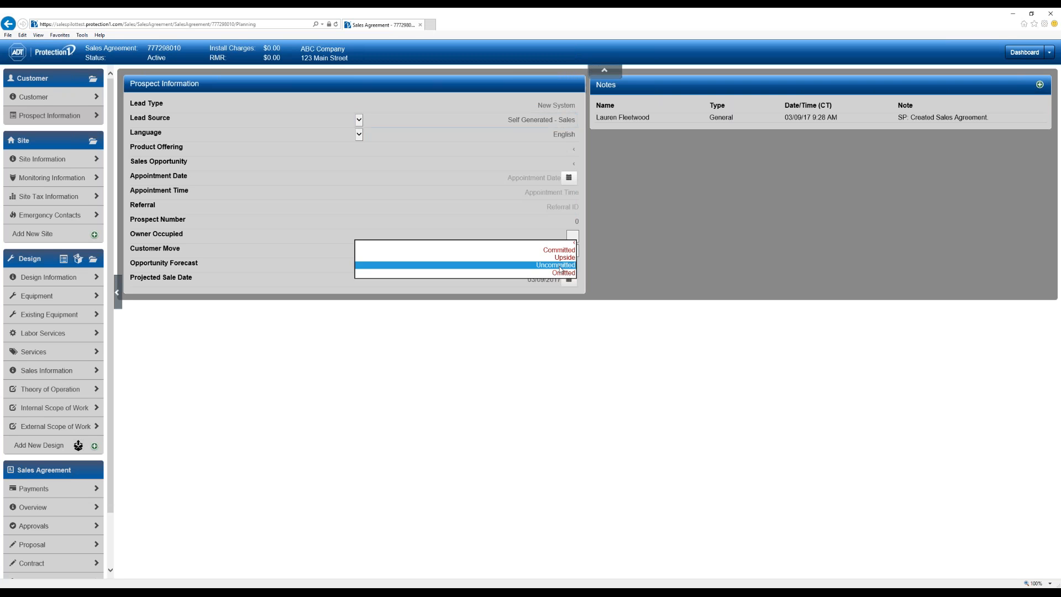
left_click(532, 267)
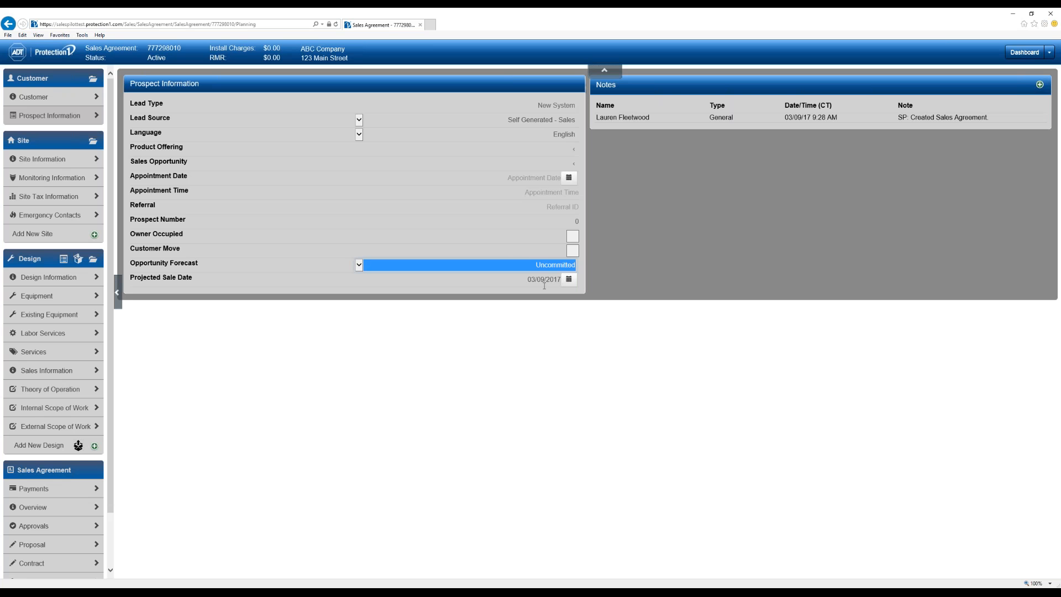
left_click(760, 200)
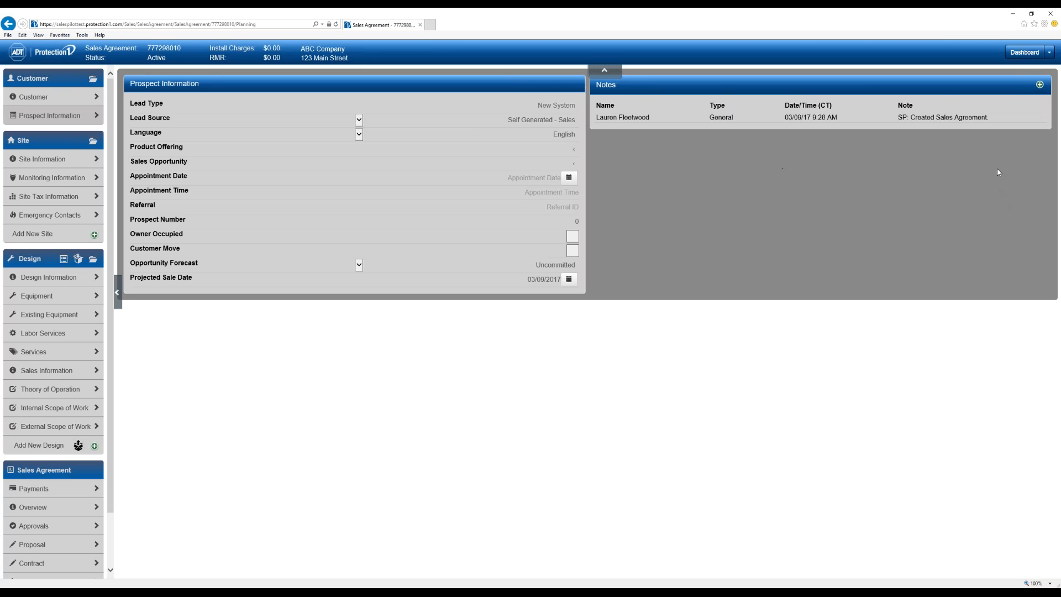
- Add a new note to ABC Company's sales agreement from the Notes panel
left_click(1040, 85)
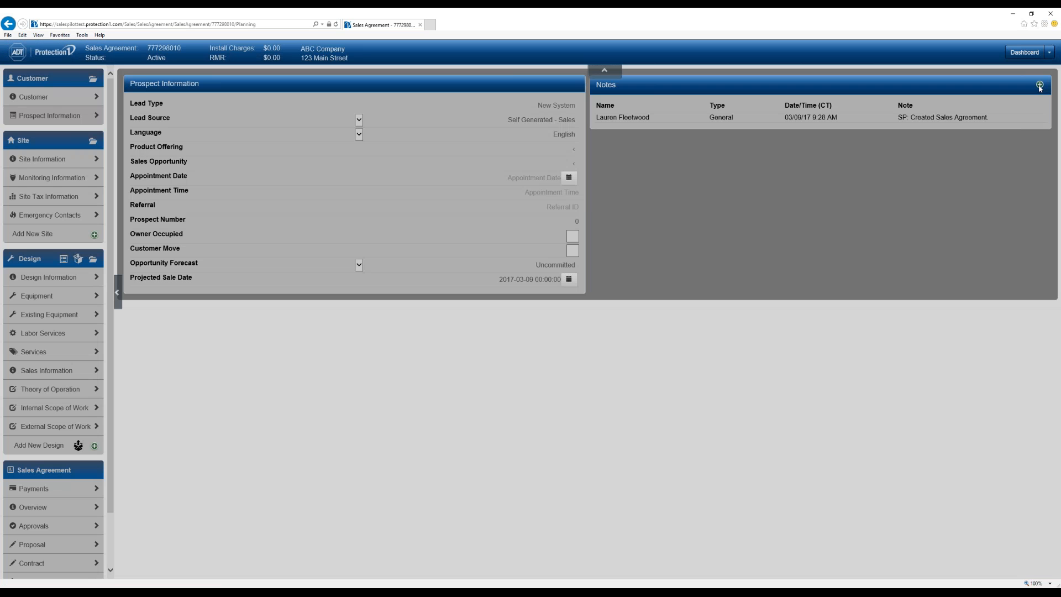
- Make the new note a Credit Note, then go to the Site Information page
left_click(854, 172)
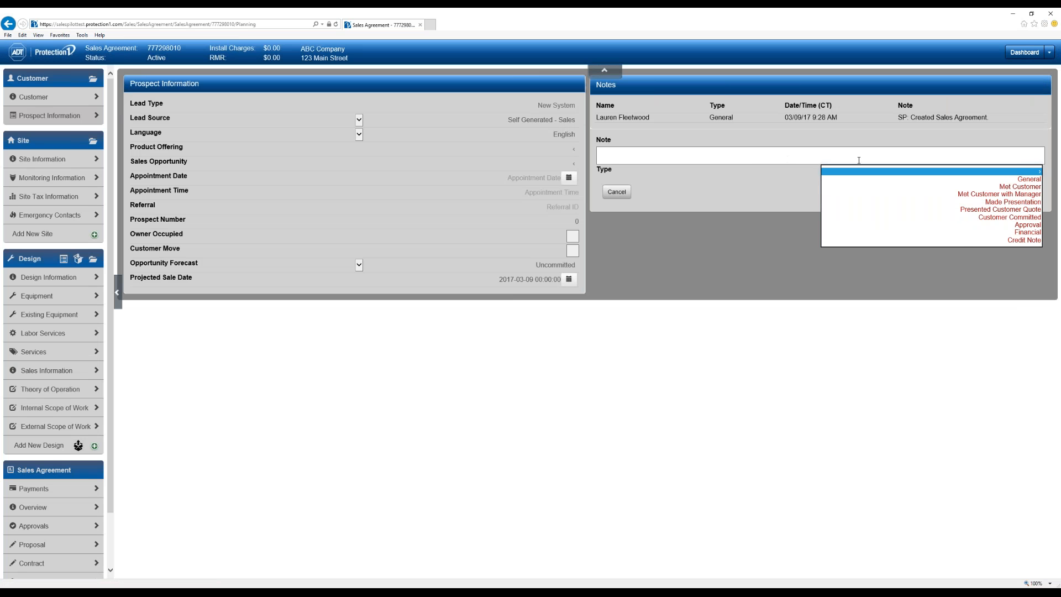
left_click(1024, 242)
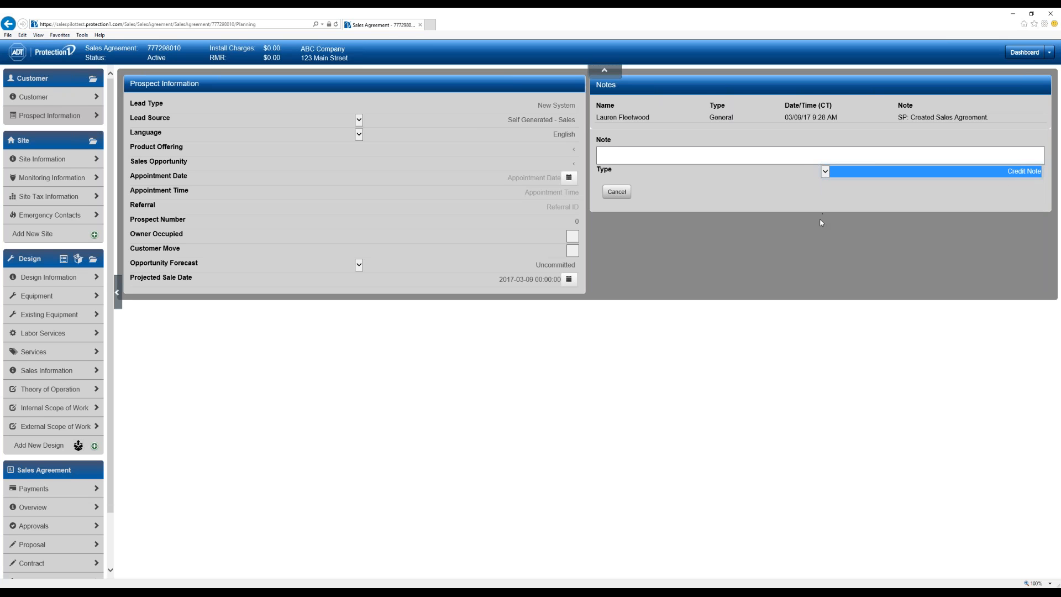
left_click(774, 233)
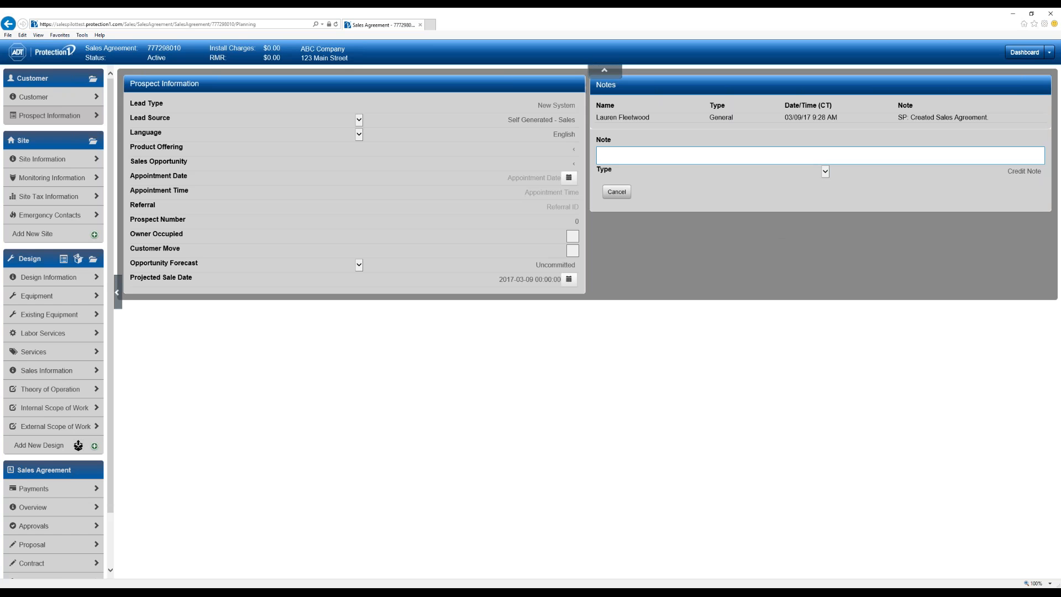
left_click(44, 159)
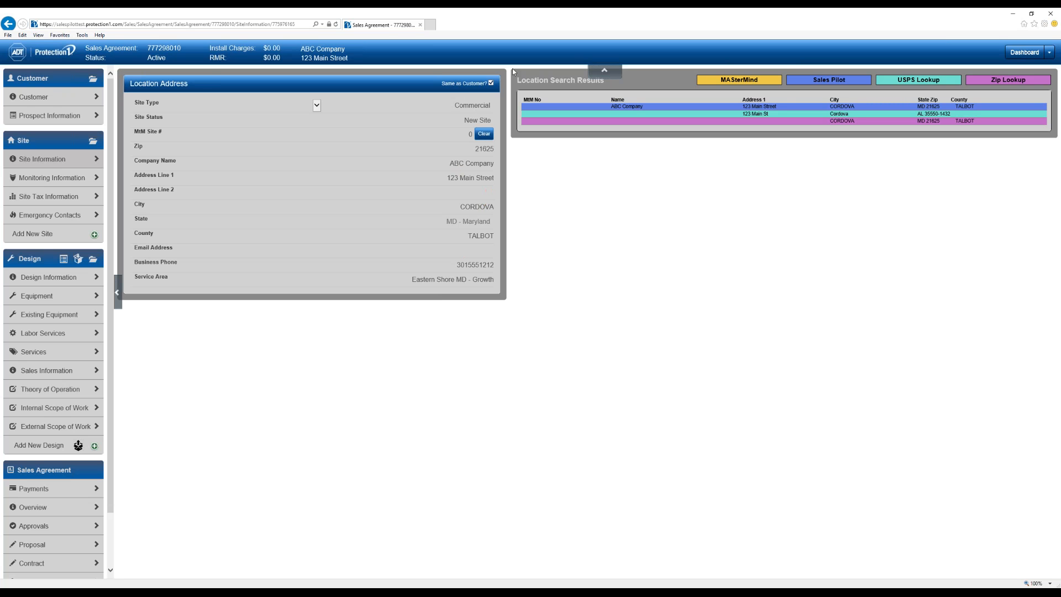
- Toggle 'Same as Customer?' off and back on, then go to Monitoring Information
left_click(491, 84)
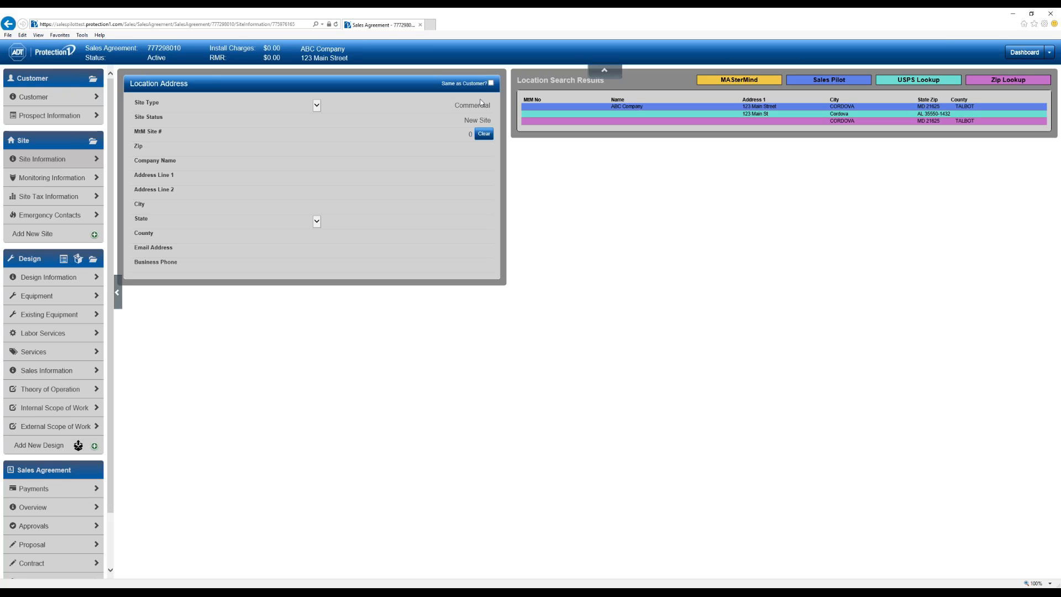
left_click(492, 84)
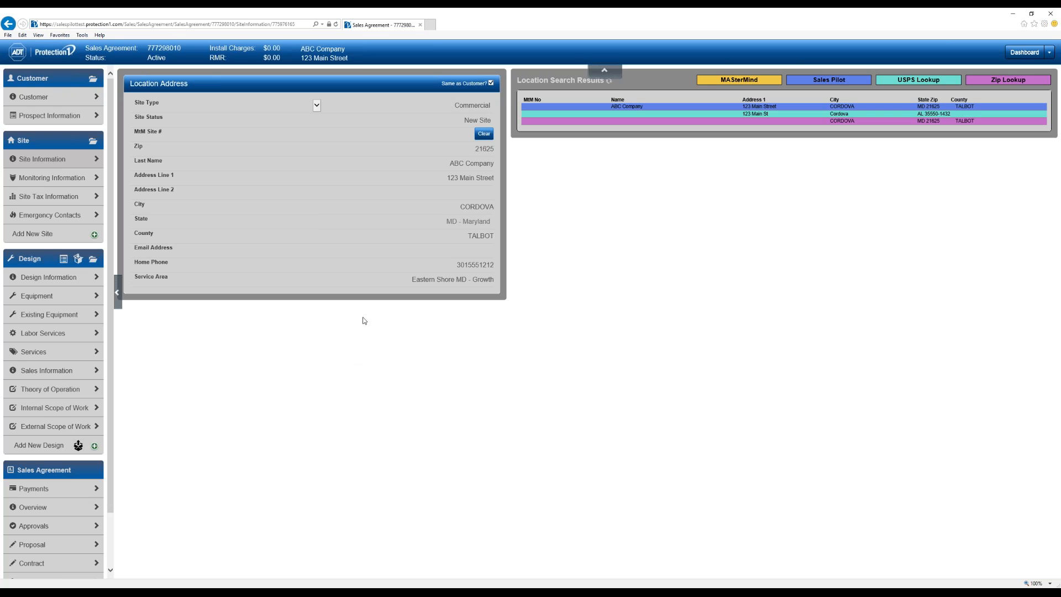
left_click(52, 178)
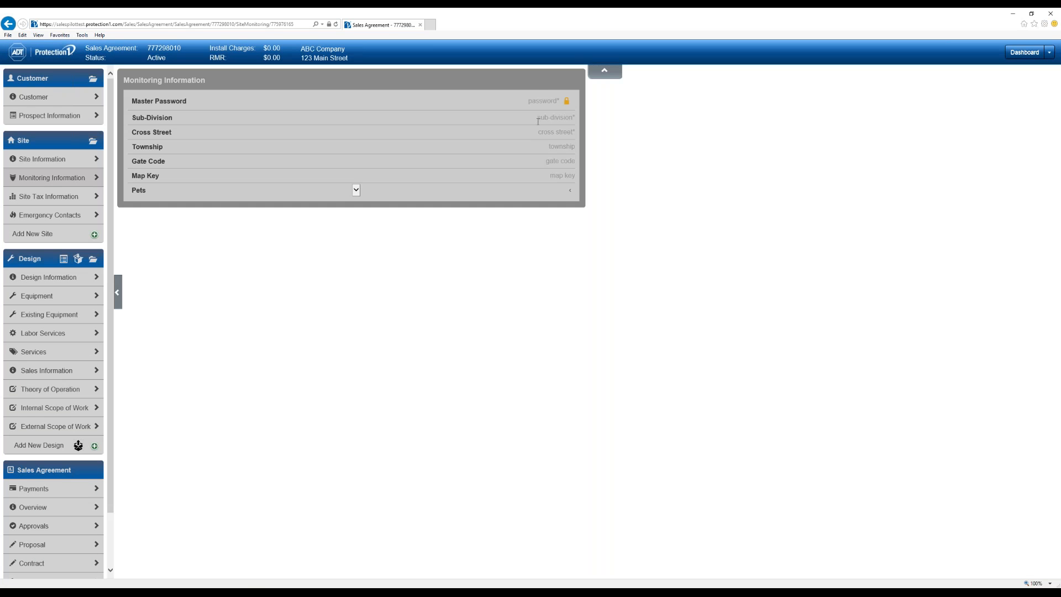
- Enter the master password and 'none' for both Sub-Division and Cross Street
left_click(539, 100)
type("****")
key("Tab")
type("none")
key("Tab")
type("none")
key("Tab")
- Leave Township empty, review Site Tax Information, and go to Emergency Contacts
left_click(684, 213)
left_click(69, 198)
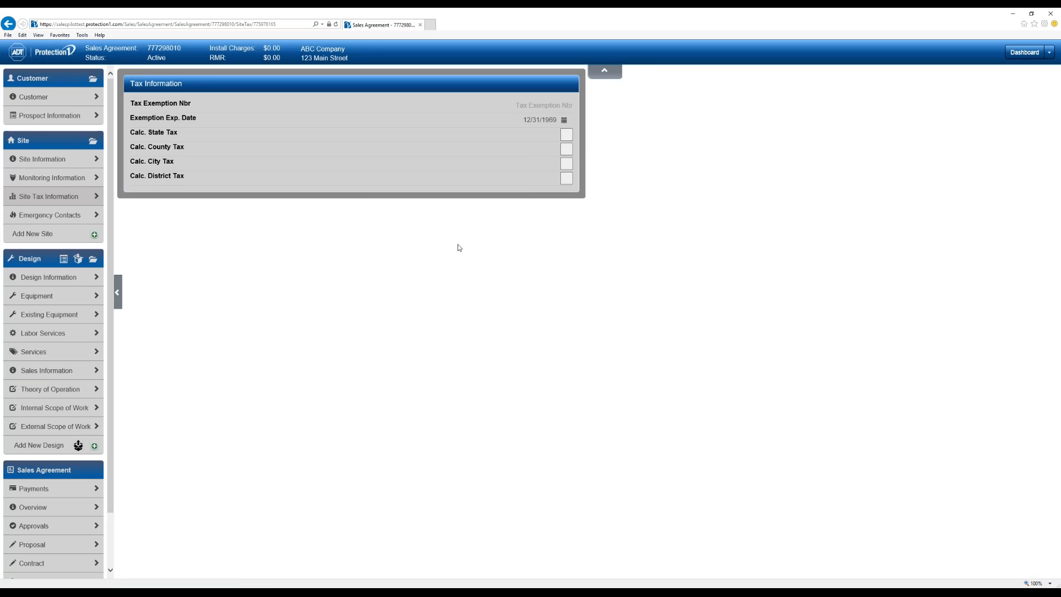
left_click(39, 221)
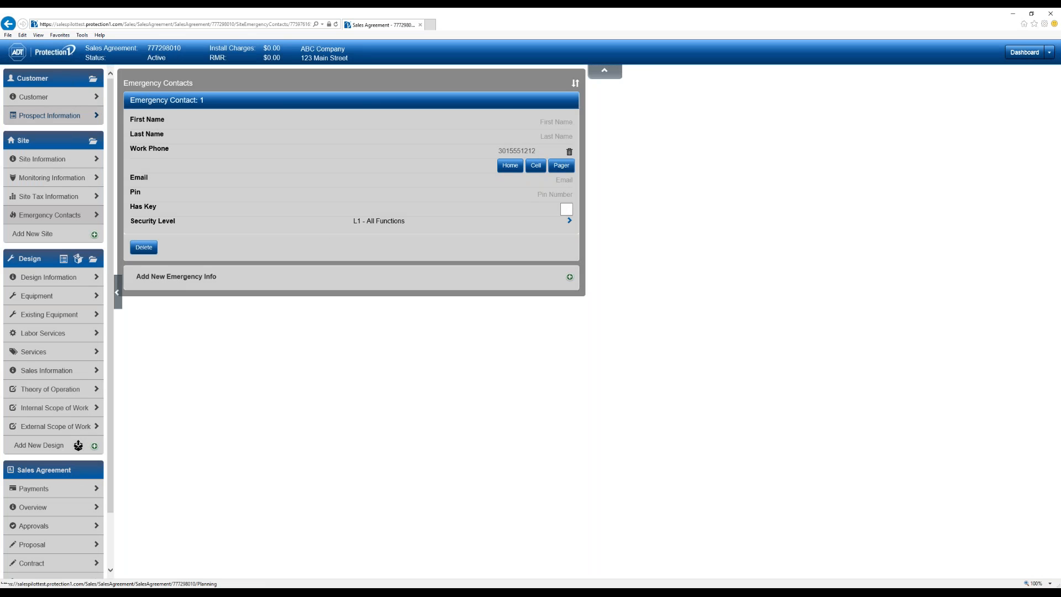
- Enter Emergency Contact 1's first and last name, keeping the work phone; cancel an extra contact
left_click(556, 122)
type("John")
key("Tab")
type("Smith")
key("Tab")
left_click(636, 194)
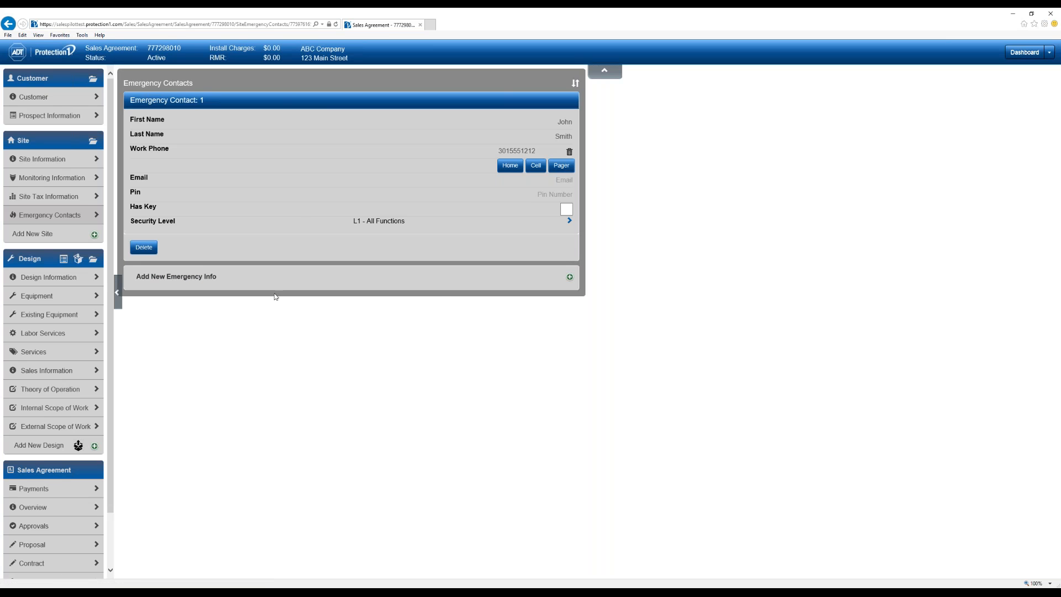
left_click(570, 278)
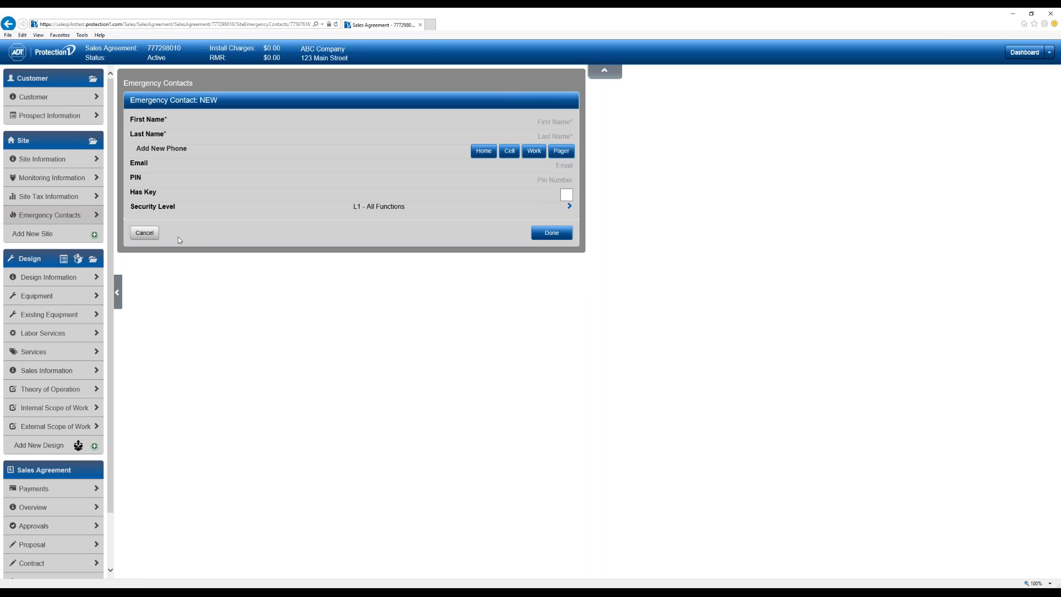
left_click(144, 242)
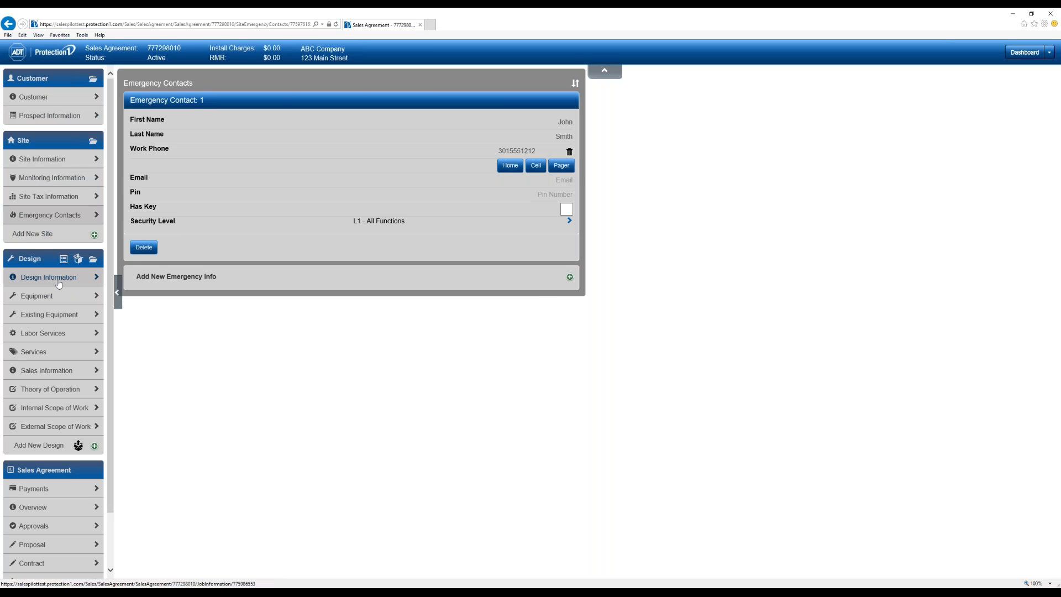
- Go to Design Information and reload the page with F5
left_click(59, 283)
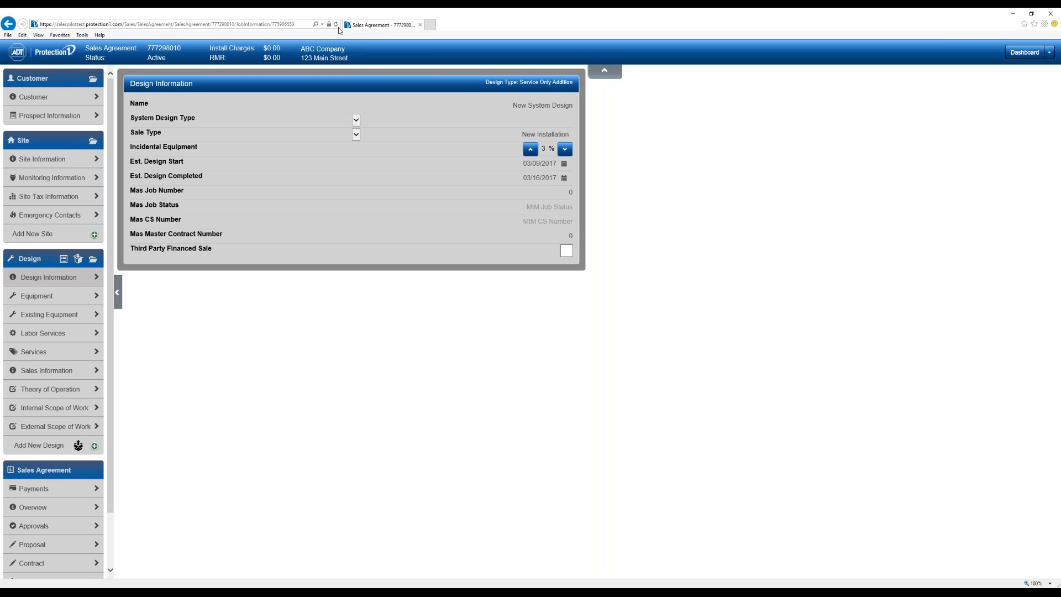
key("F5")
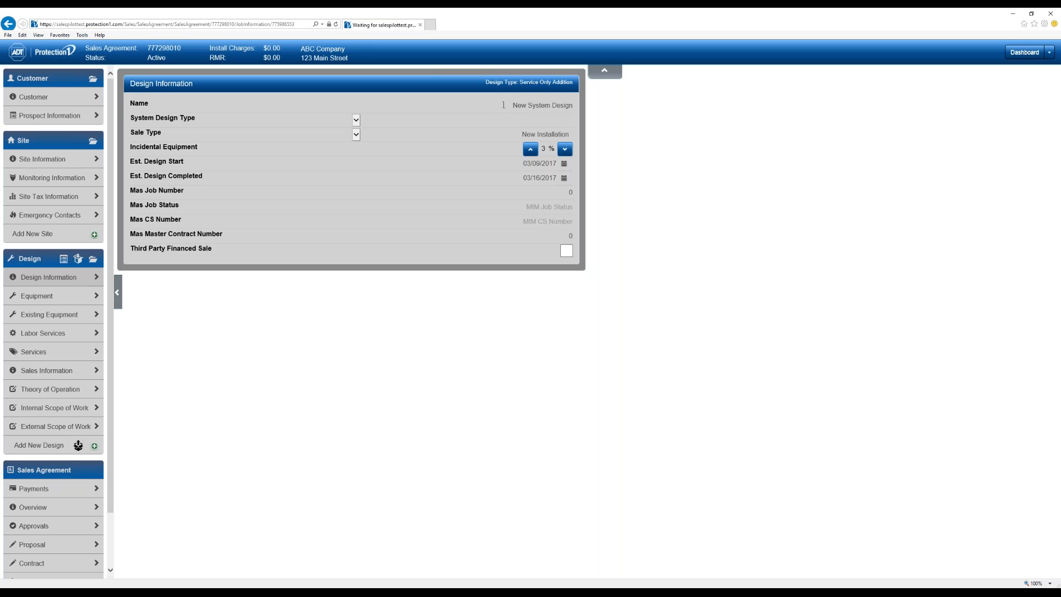
- Rename the design to 'Camera System' and set its system design type to CCTV
left_click(503, 105)
key("ctrl+a")
type("Camera System")
key("Tab")
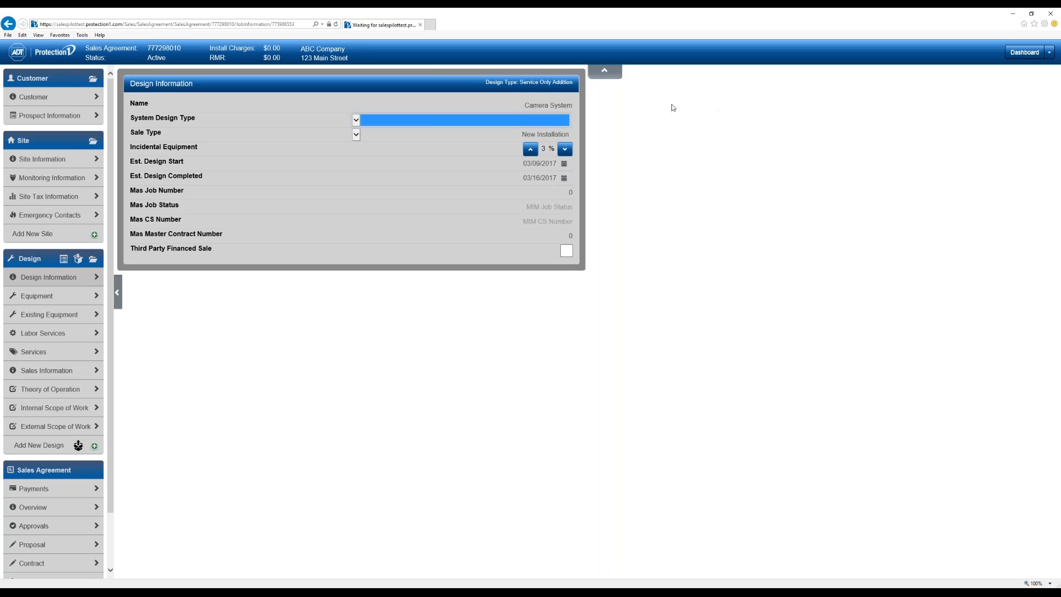
left_click(433, 126)
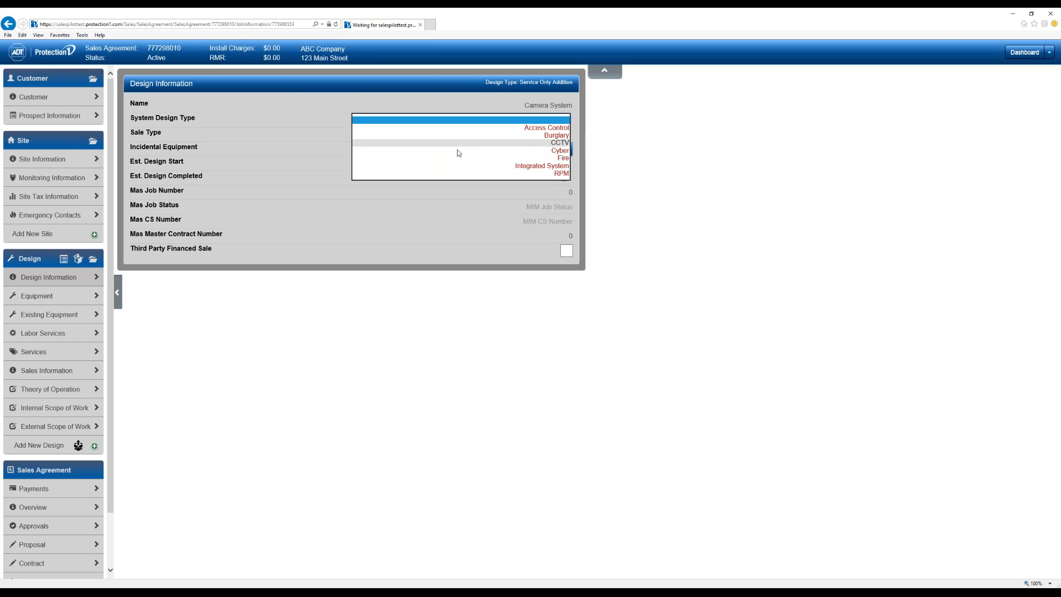
left_click(457, 143)
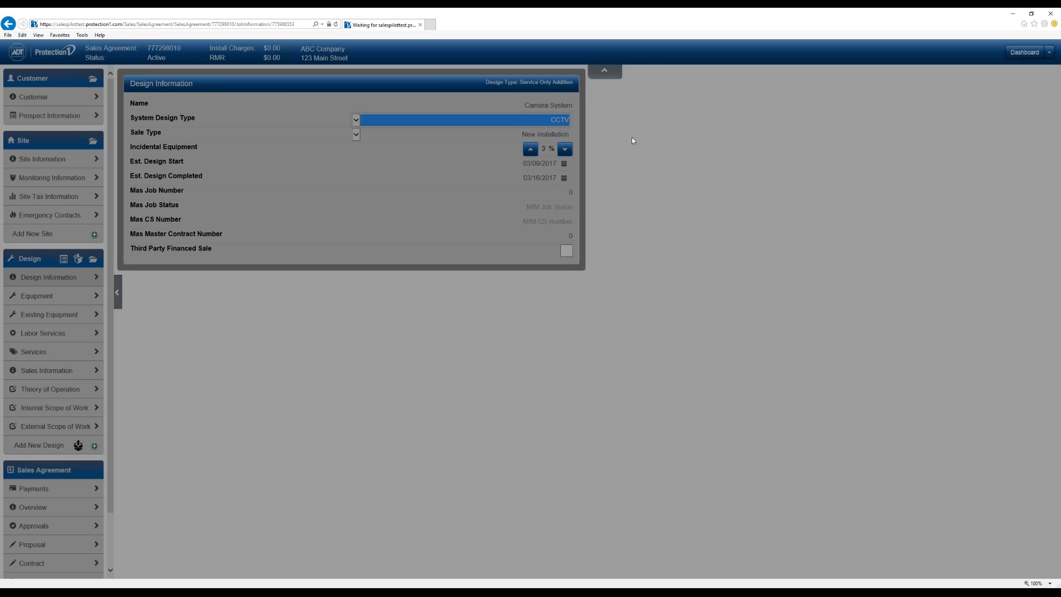
- Leave the sale type as New Installation and go to the Equipment page
left_click(481, 134)
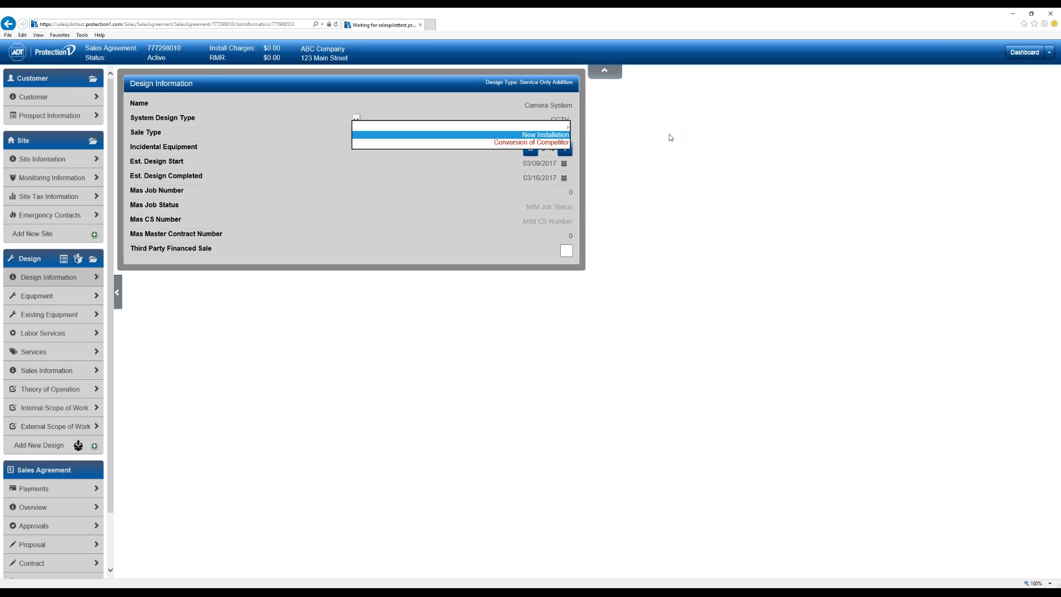
left_click(621, 141)
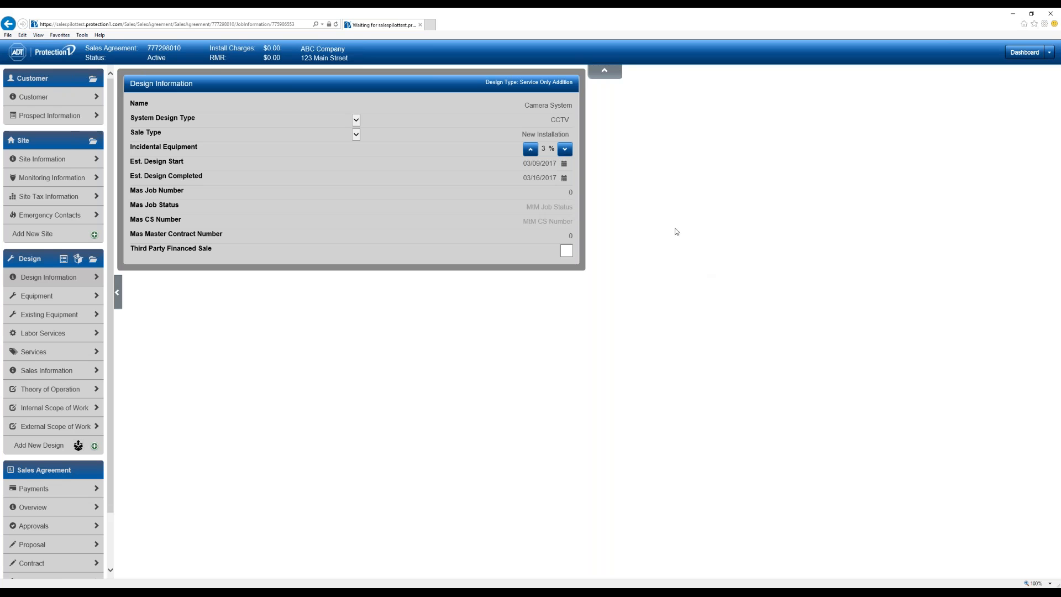
left_click(57, 304)
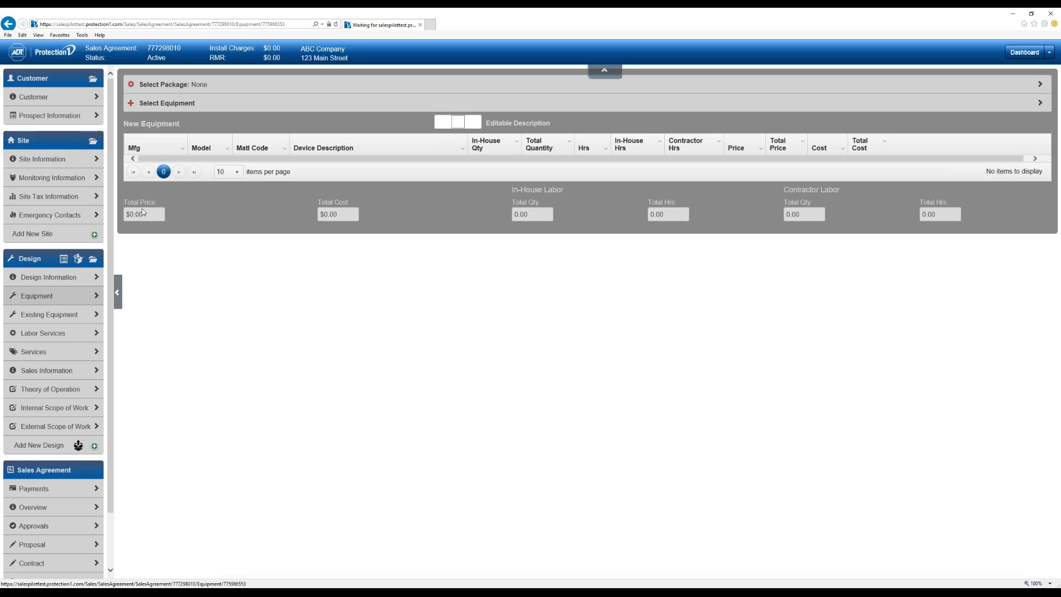
- Open Select Equipment and filter the Mfg column by 'clinton'
left_click(207, 104)
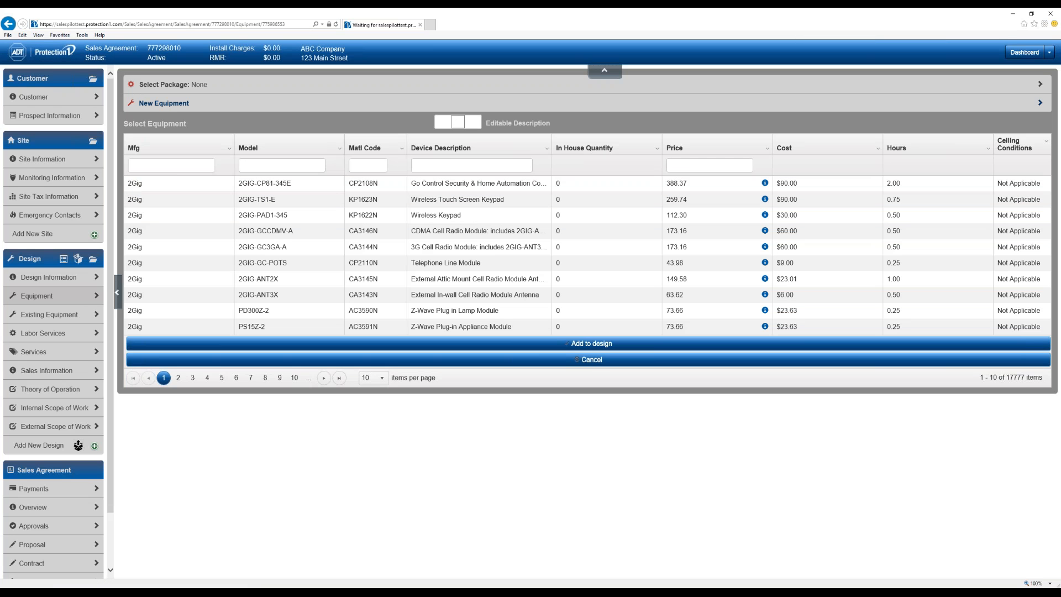
left_click(187, 169)
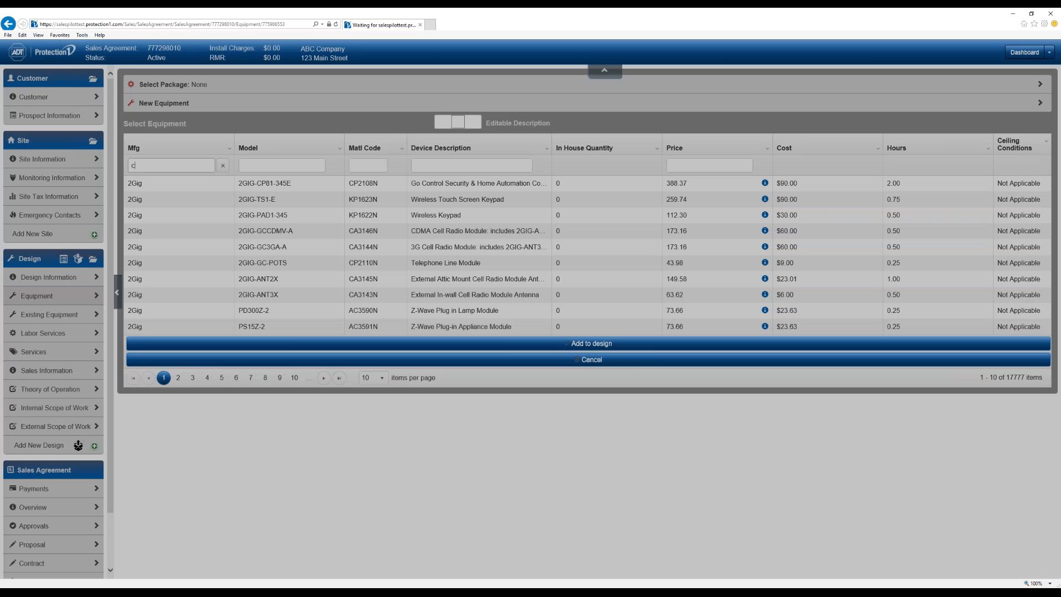
type("clinton")
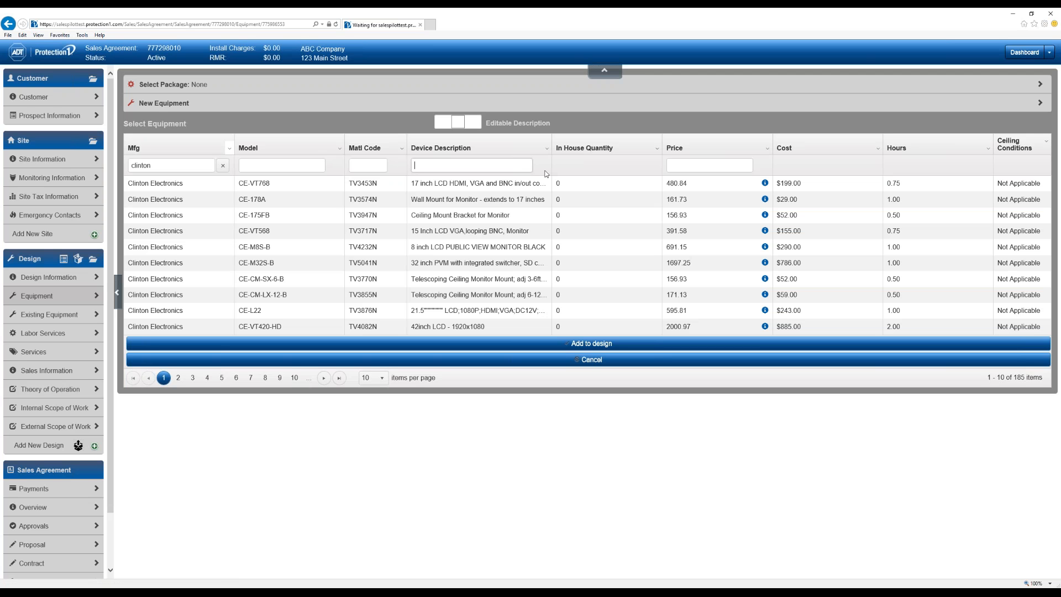
- Filter devices by 'came' and set the CE-H13 housing's in-house quantity to 2
type("came")
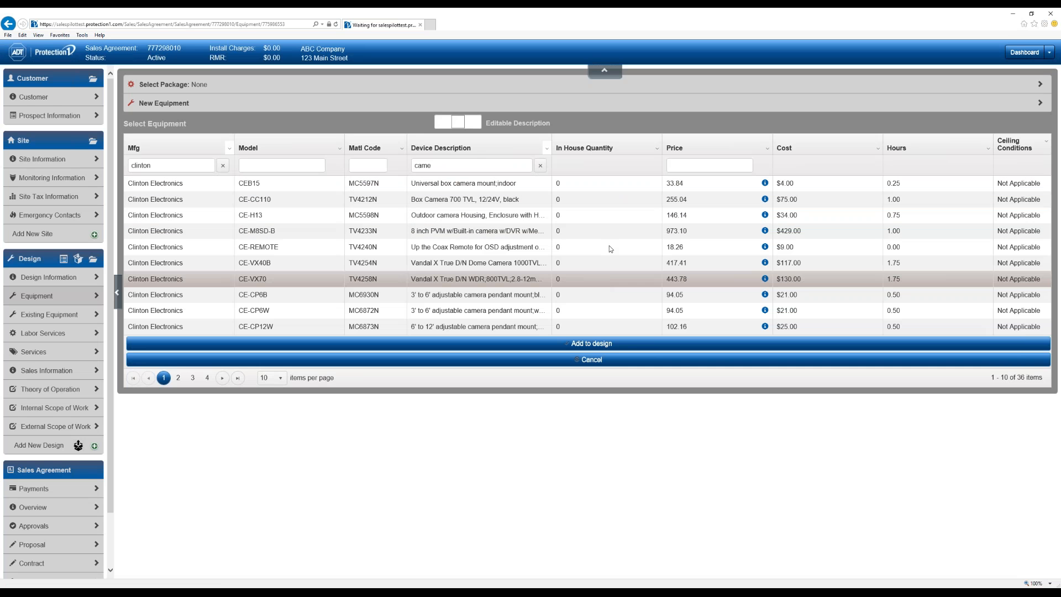
left_click(601, 216)
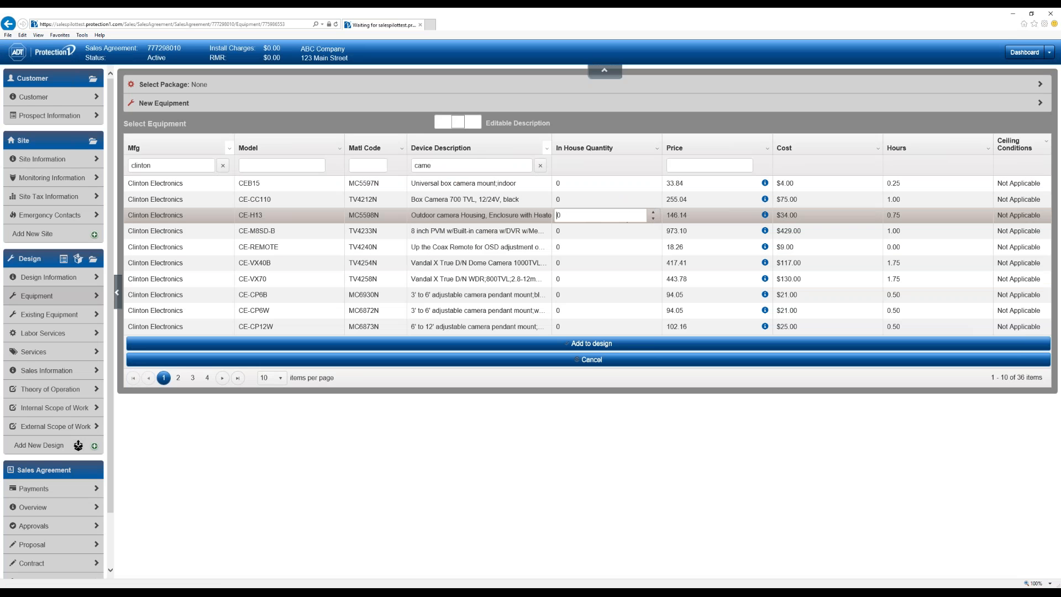
left_click_drag(574, 217, 534, 219)
left_click(638, 511)
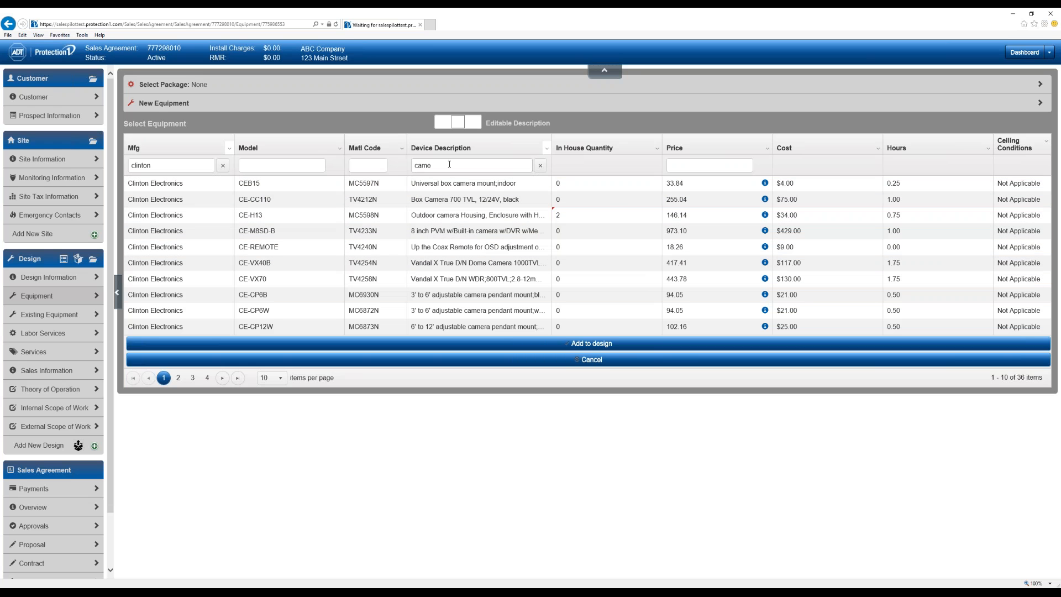
- Filter by 'mount', set the CEB15 camera mount quantity to 1, and add both items to the design
left_click_drag(434, 165, 397, 167)
type("mount")
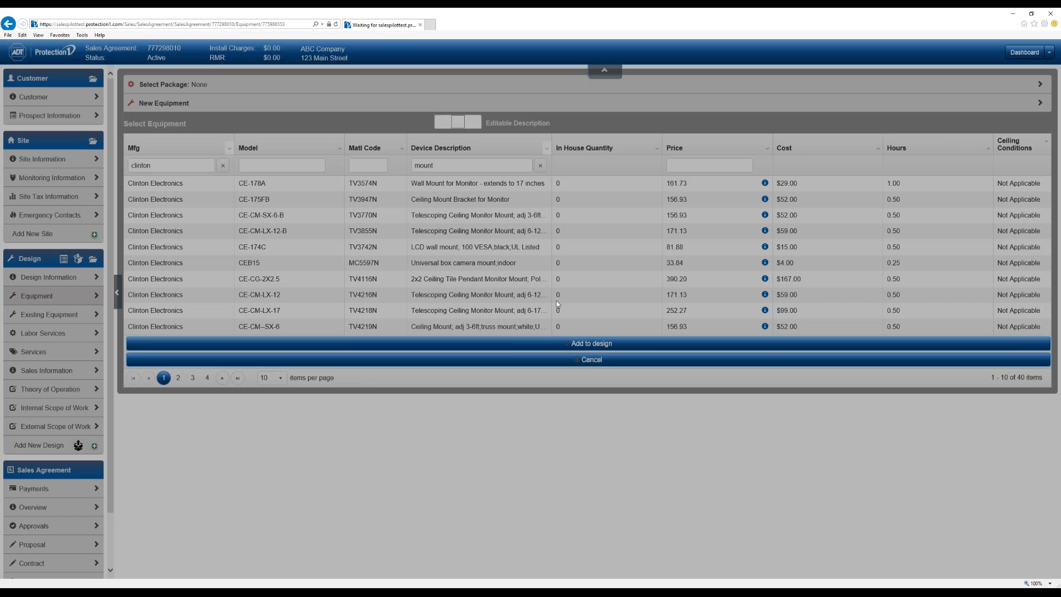
left_click(581, 263)
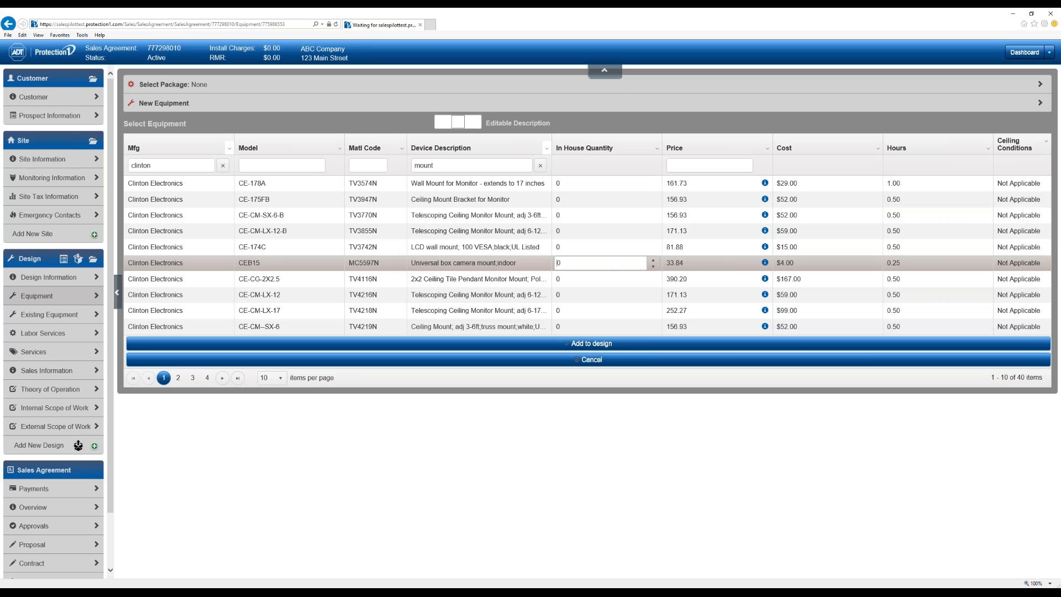
left_click(654, 260)
left_click(675, 450)
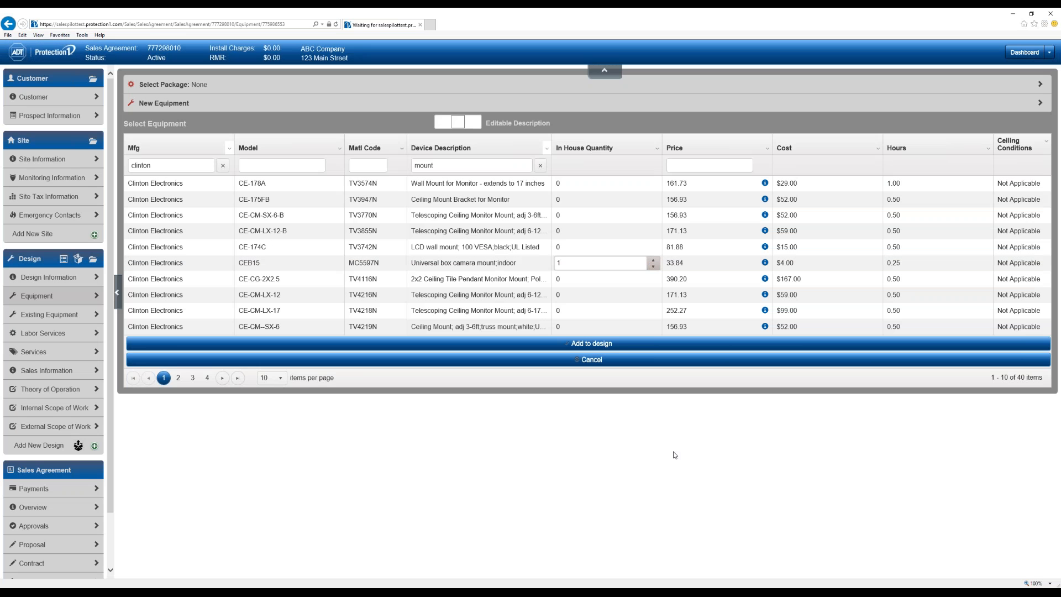
left_click(605, 344)
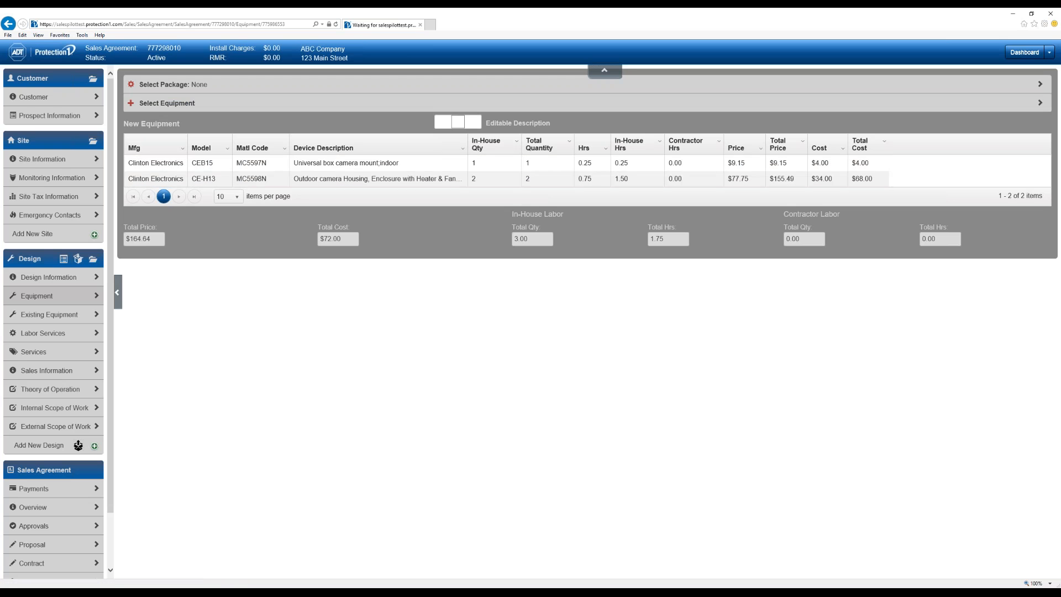
left_click(516, 142)
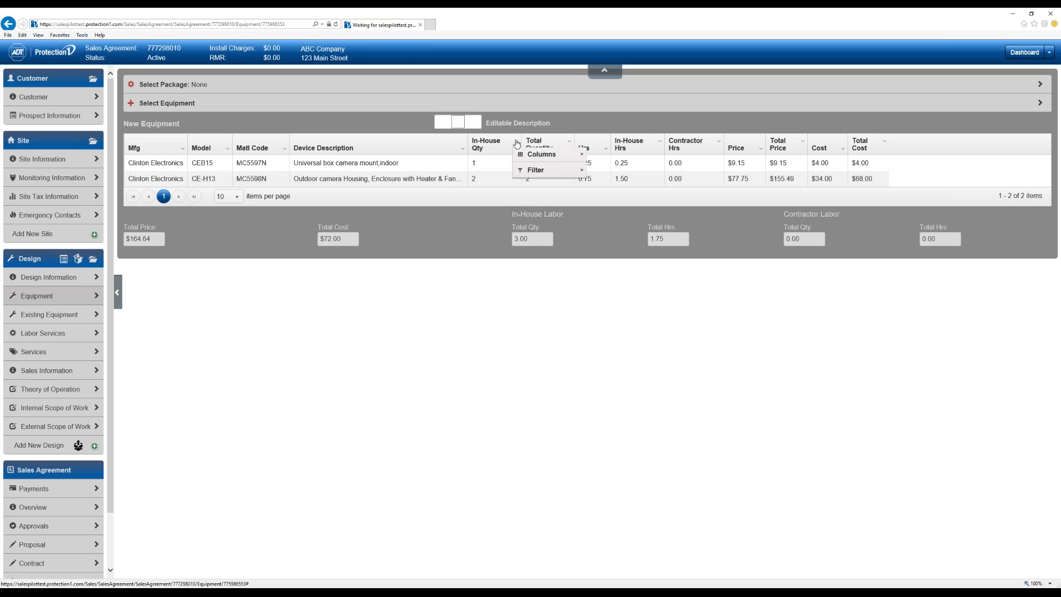
mouse_move(574, 186)
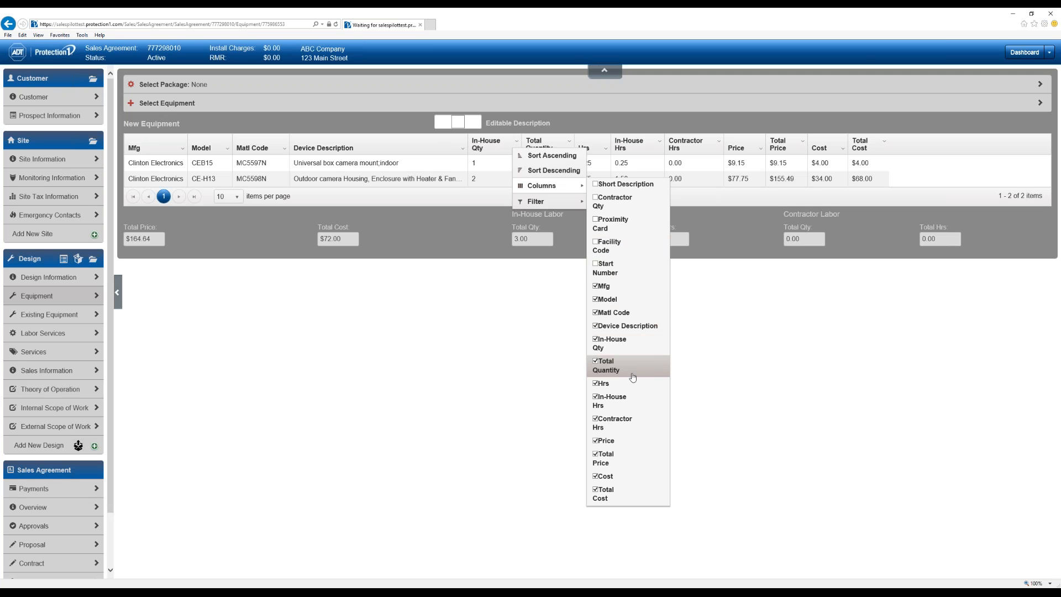
left_click(466, 337)
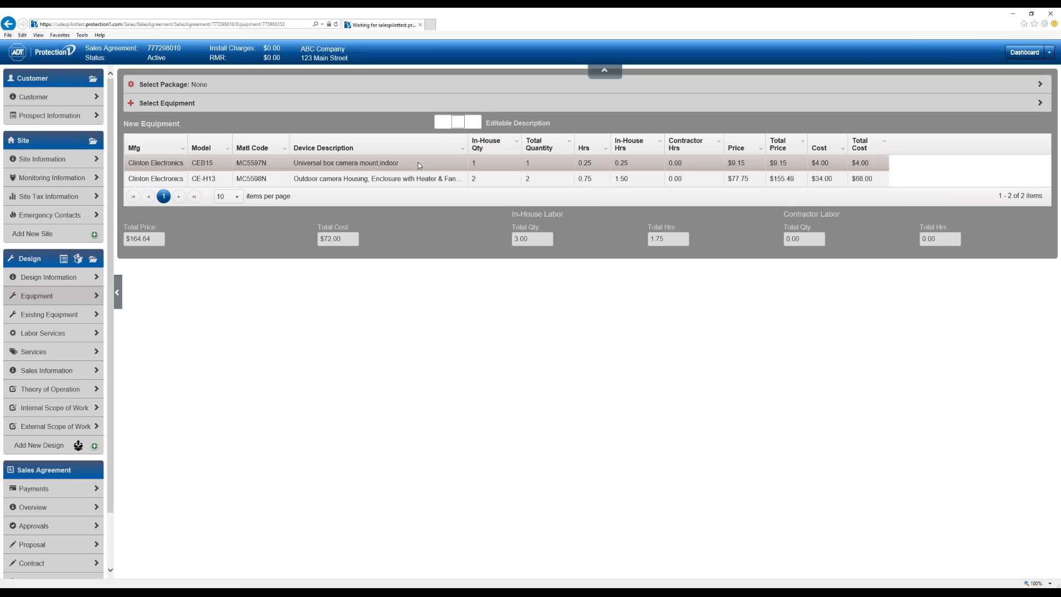
left_click(458, 122)
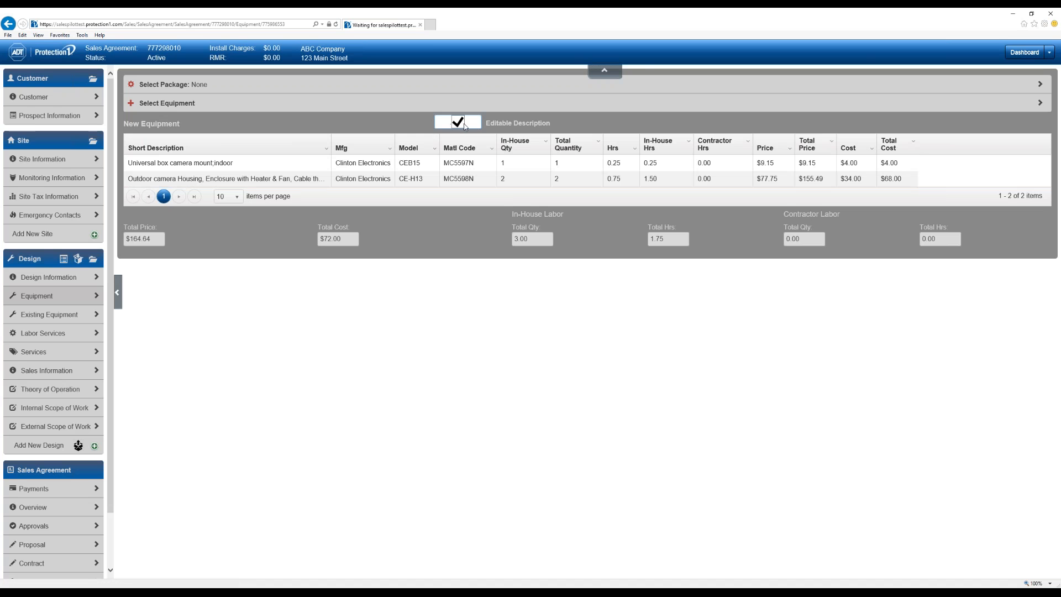
left_click(459, 122)
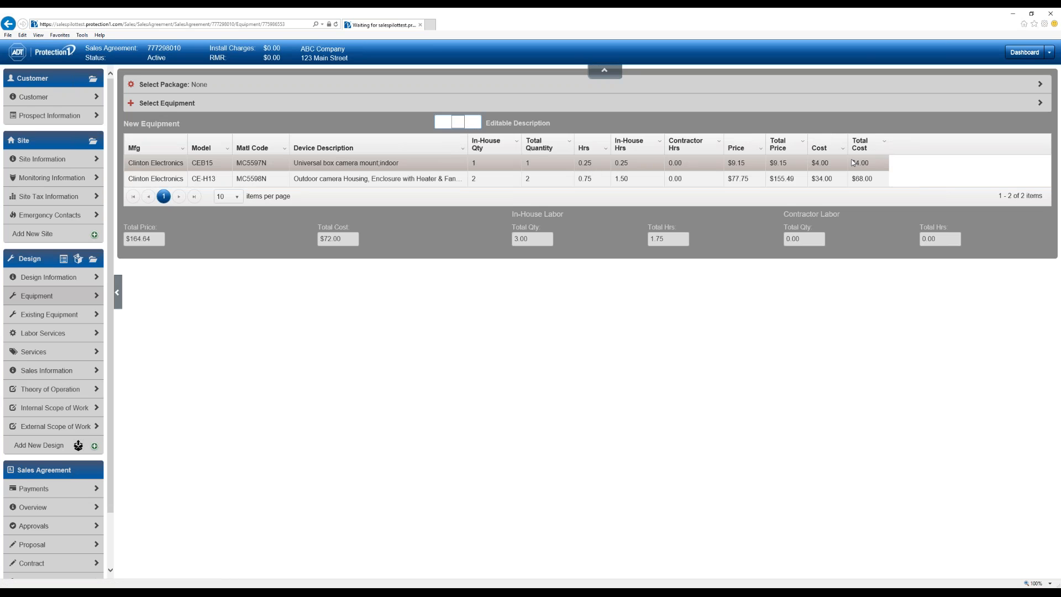
left_click(747, 165)
left_click(757, 315)
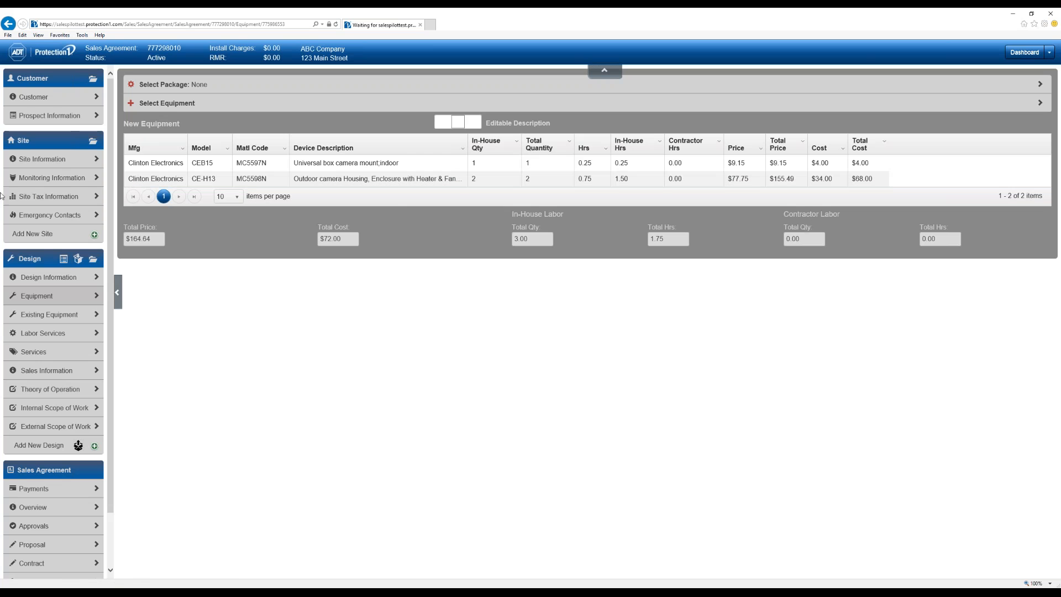
- Check existing and add-on equipment without changes, then view Labor Services: 1.75 hours at $116.00/hour
left_click(50, 314)
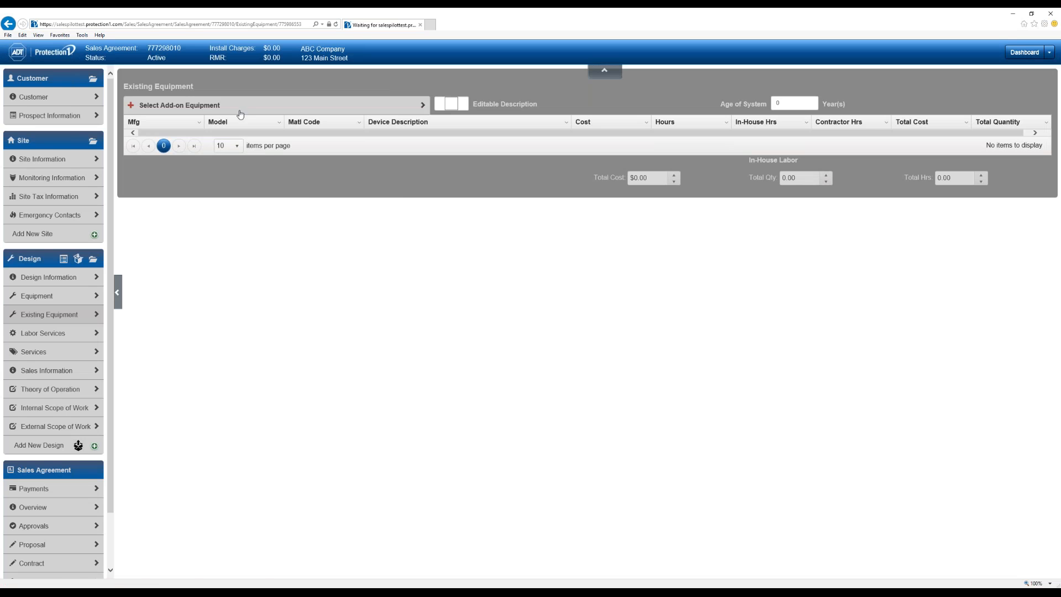
left_click(184, 106)
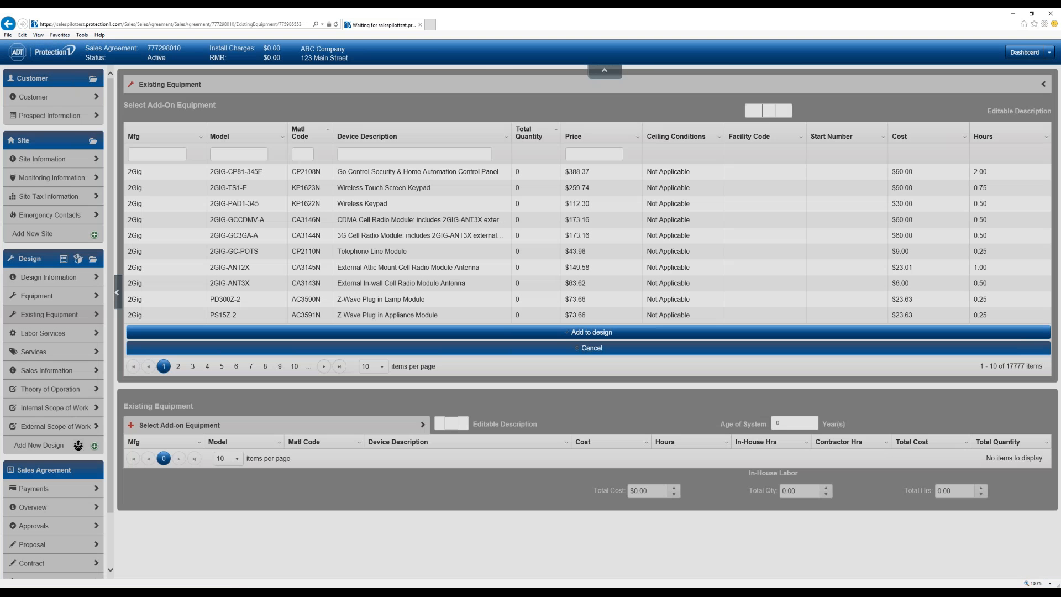
left_click(494, 329)
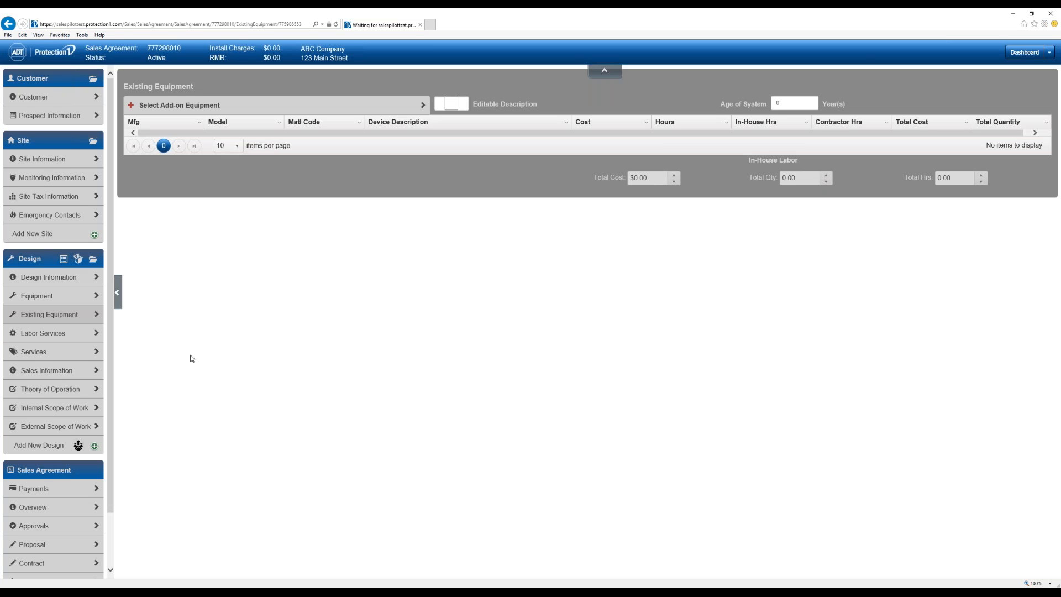
left_click(43, 333)
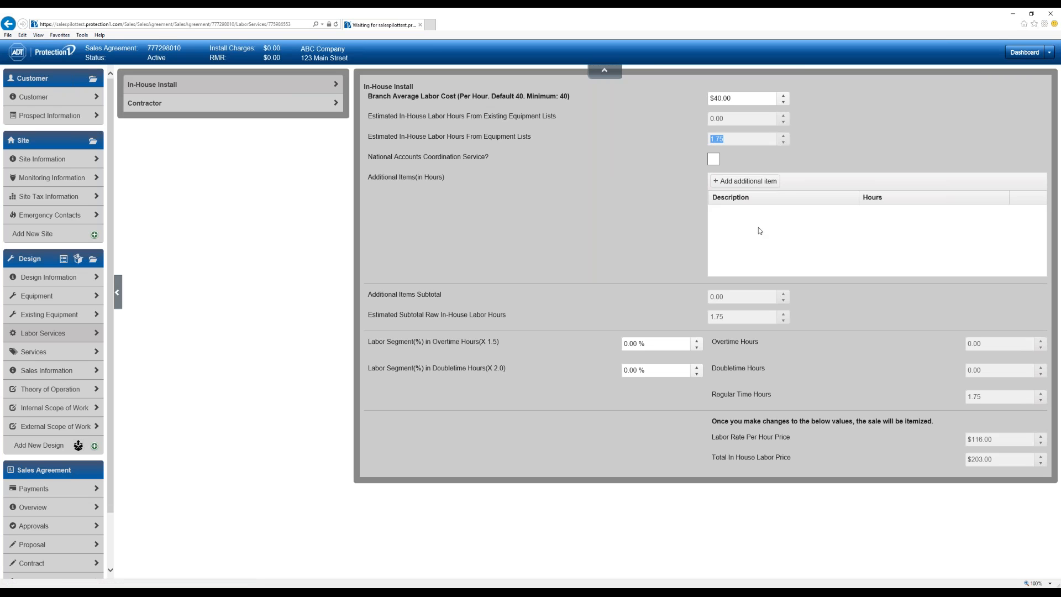
- Add an in-house labor item described 'Add Labor' with 10 hours
left_click(751, 185)
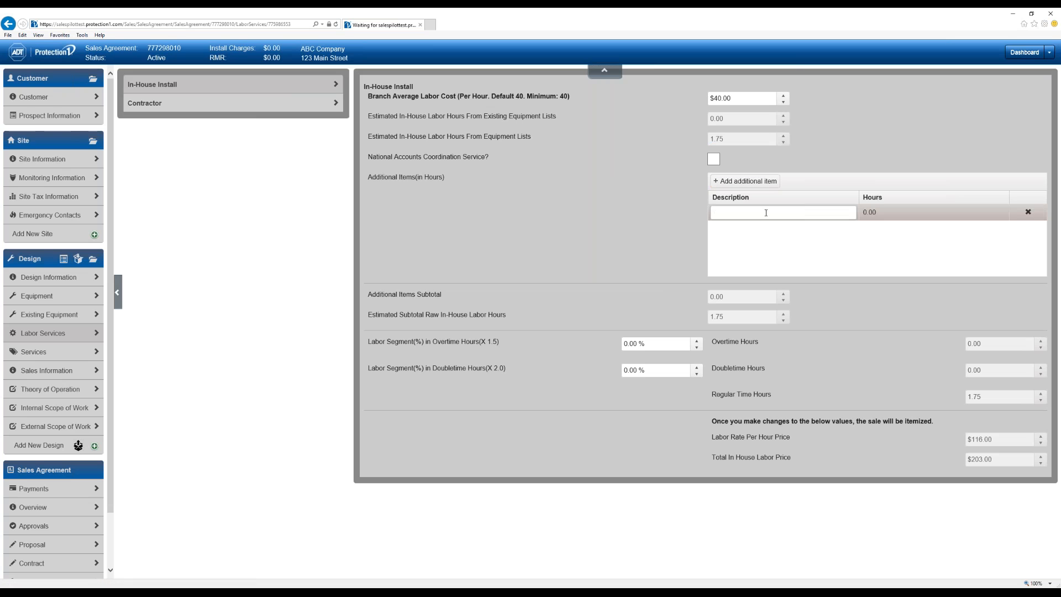
type("Add Labor")
left_click(885, 215)
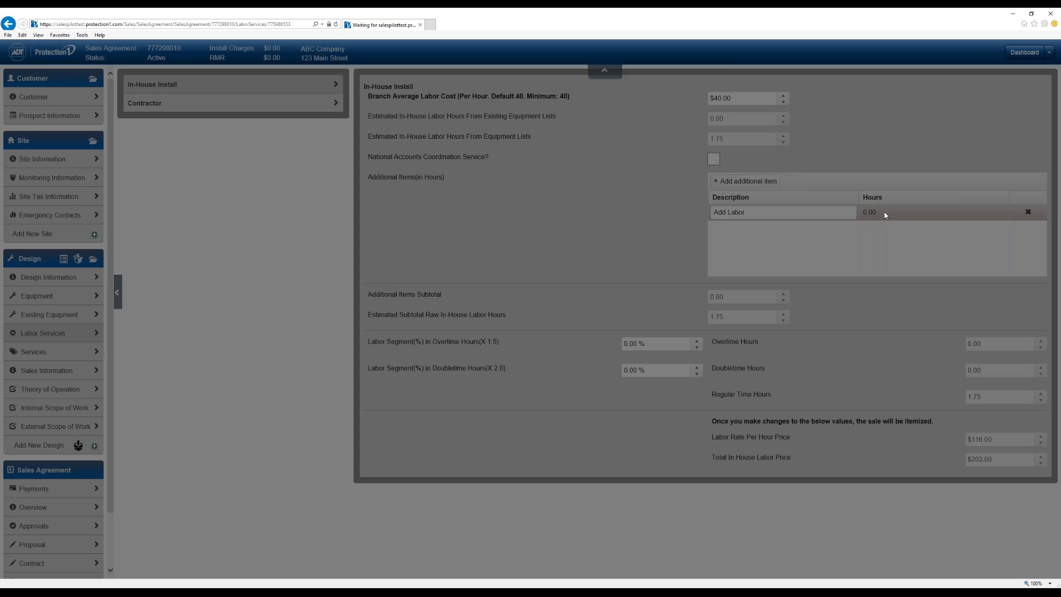
type("1")
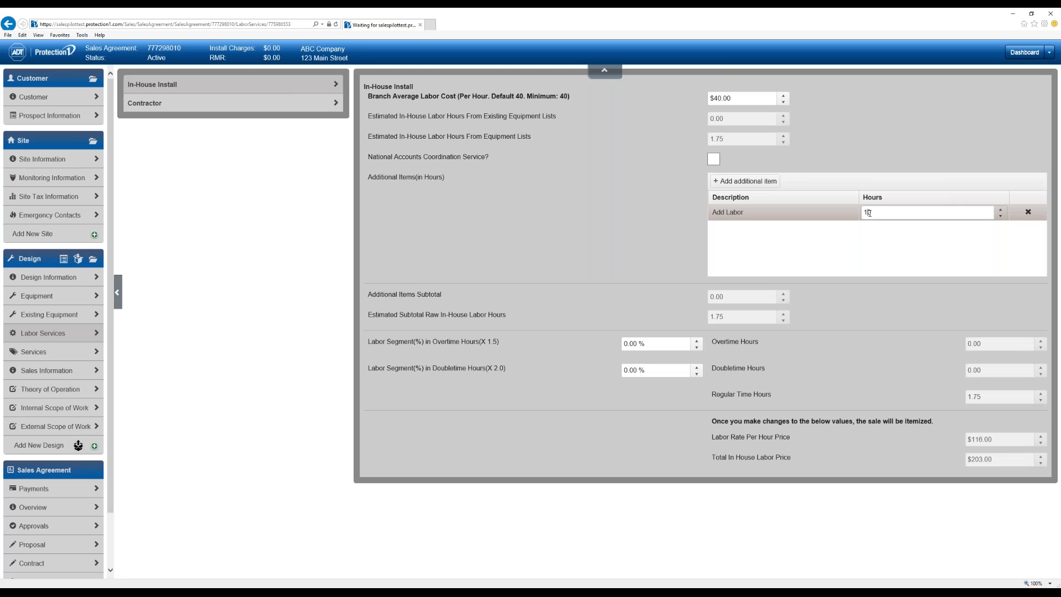
type("0")
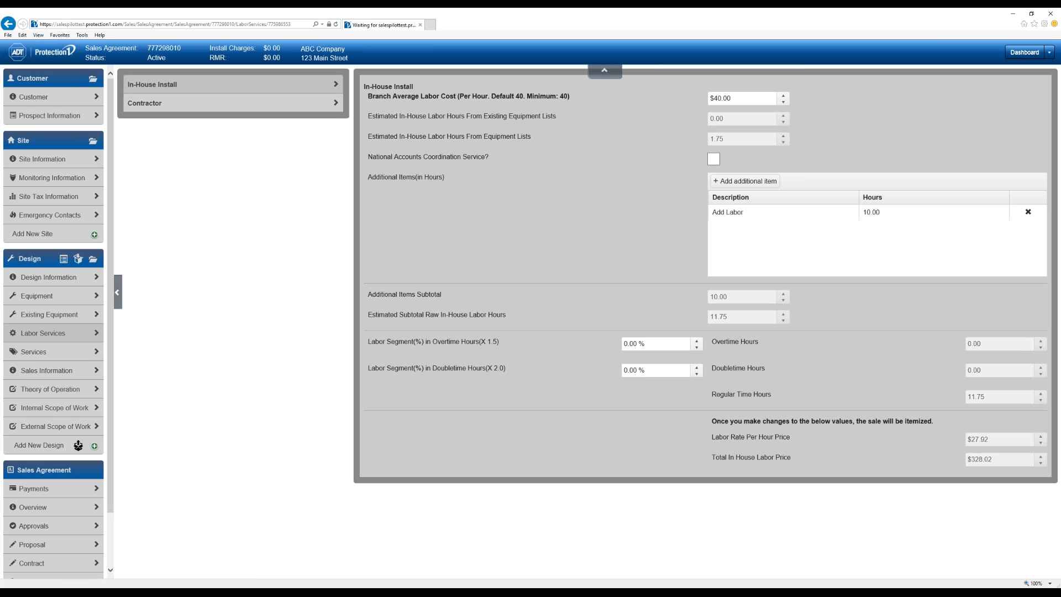
- Add a blank contractor row, then bring up the Monitoring services with nothing ticked
left_click(145, 103)
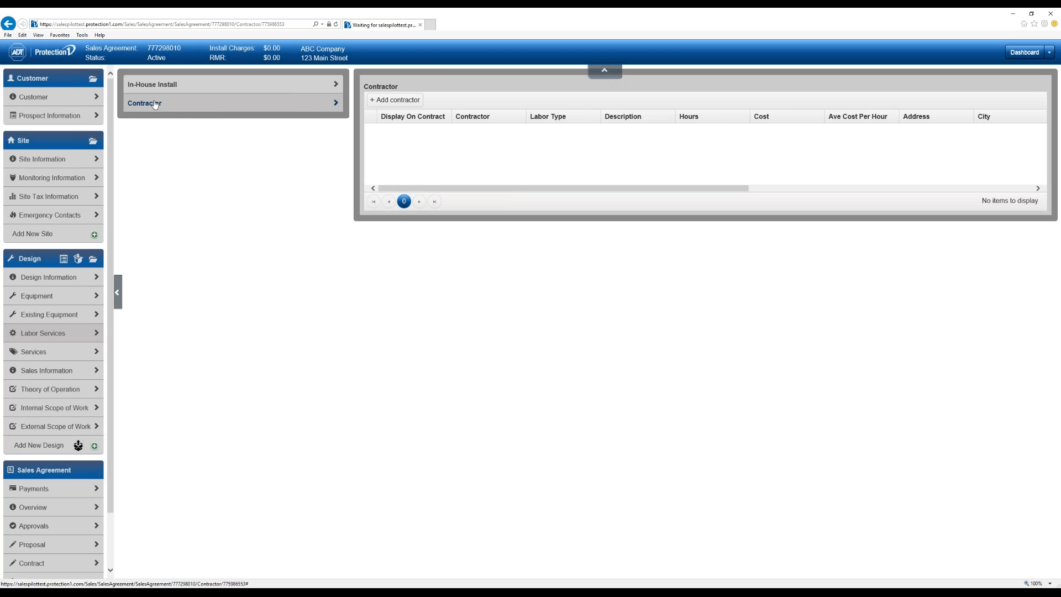
left_click(394, 100)
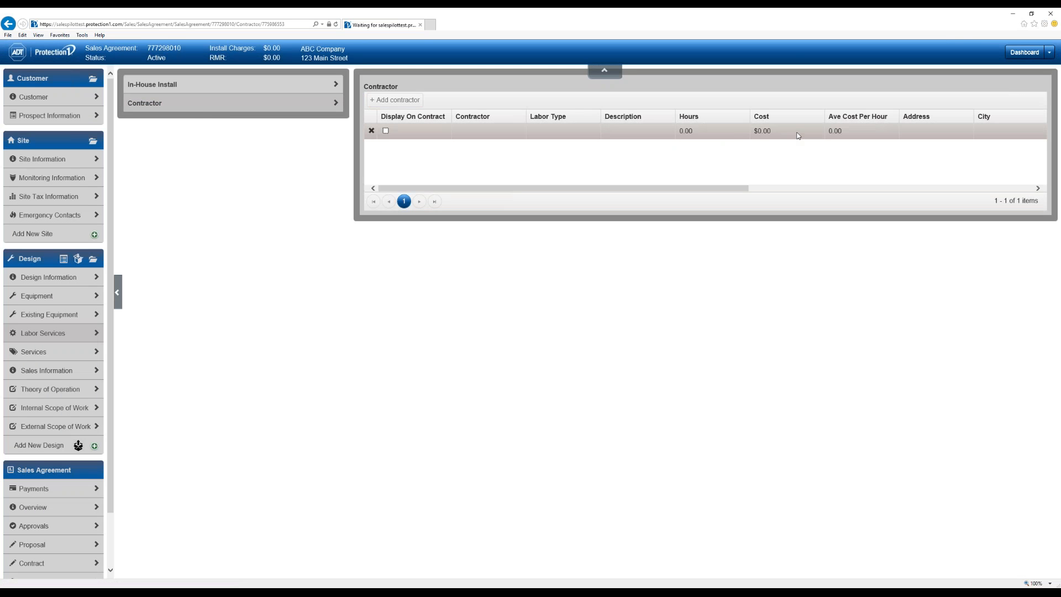
left_click_drag(728, 188, 672, 191)
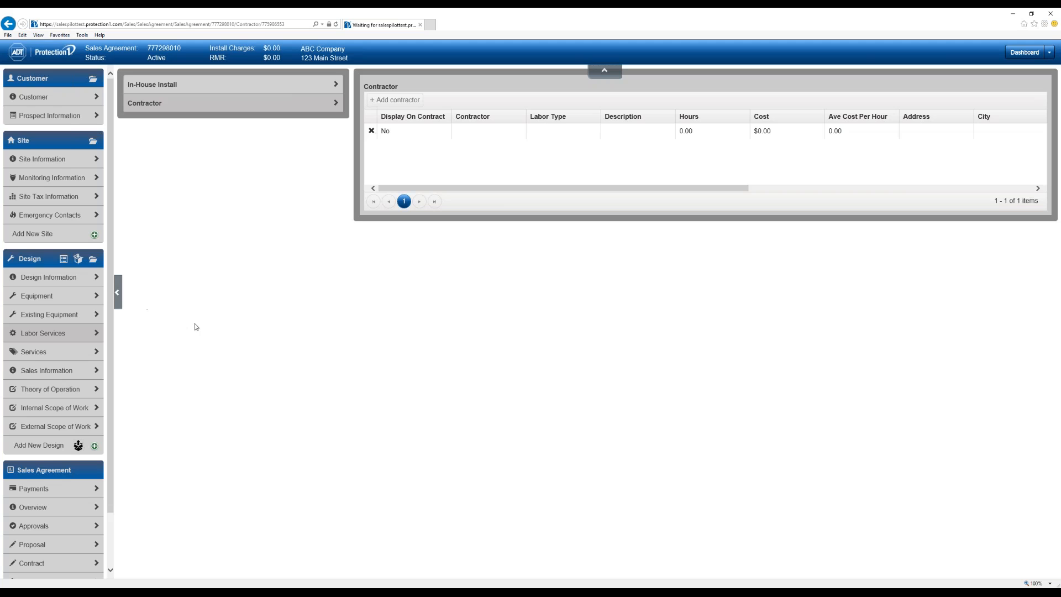
left_click(60, 347)
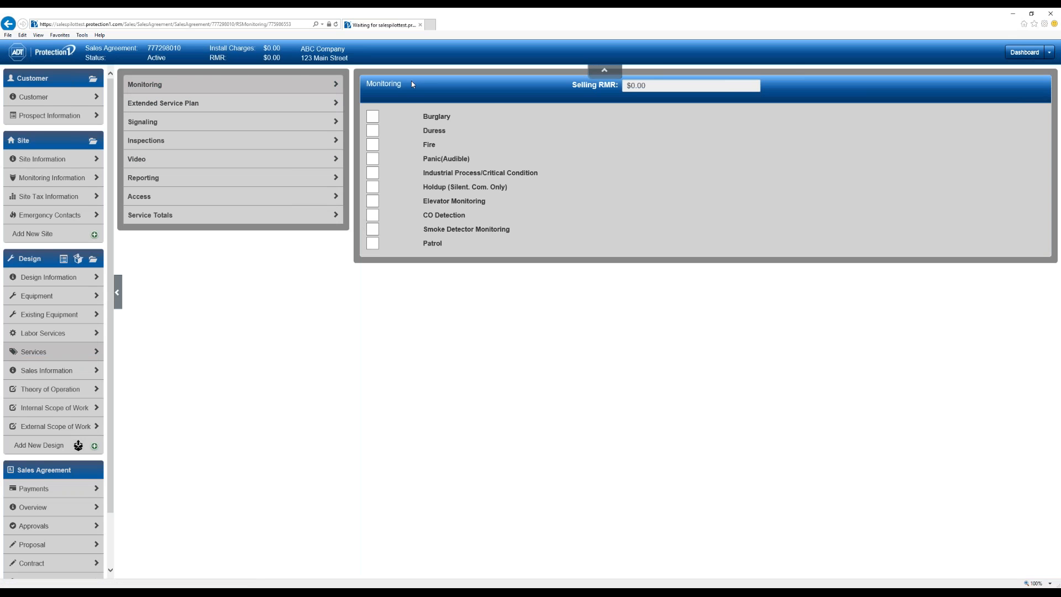
- Tick Burglary monitoring at $25.95 selling RMR, then go to the Extended Service Plan page
left_click(376, 120)
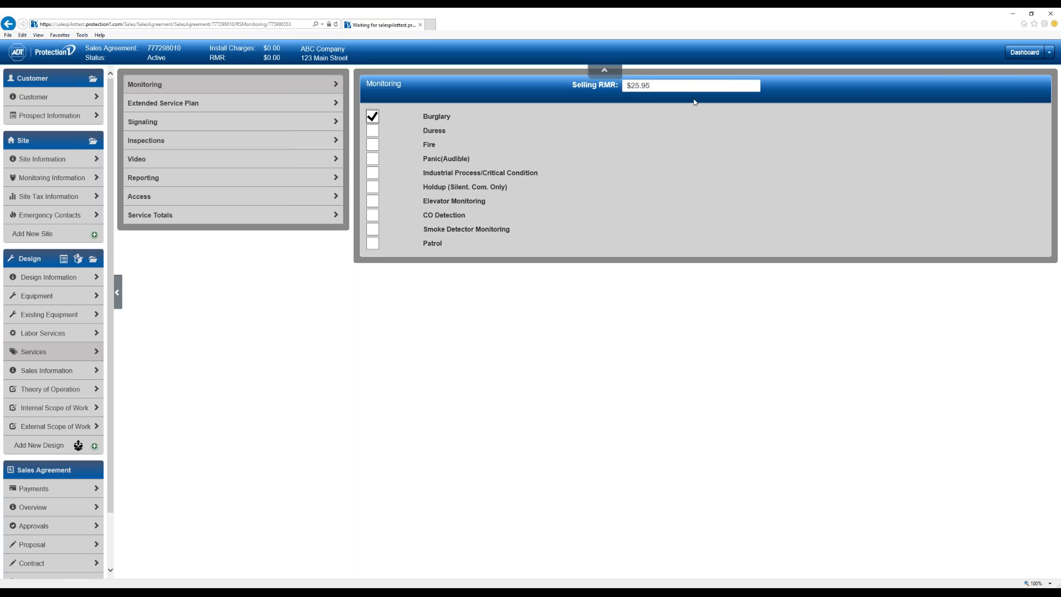
left_click(259, 102)
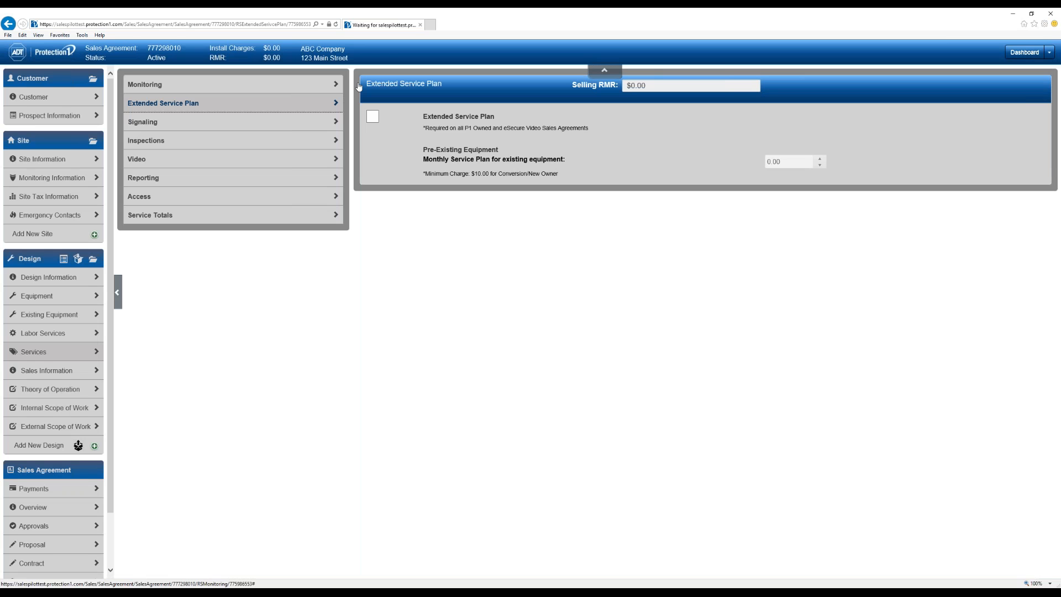
- Tick the Extended Service Plan at $1.80 selling RMR, then go to the Signaling page
left_click(377, 120)
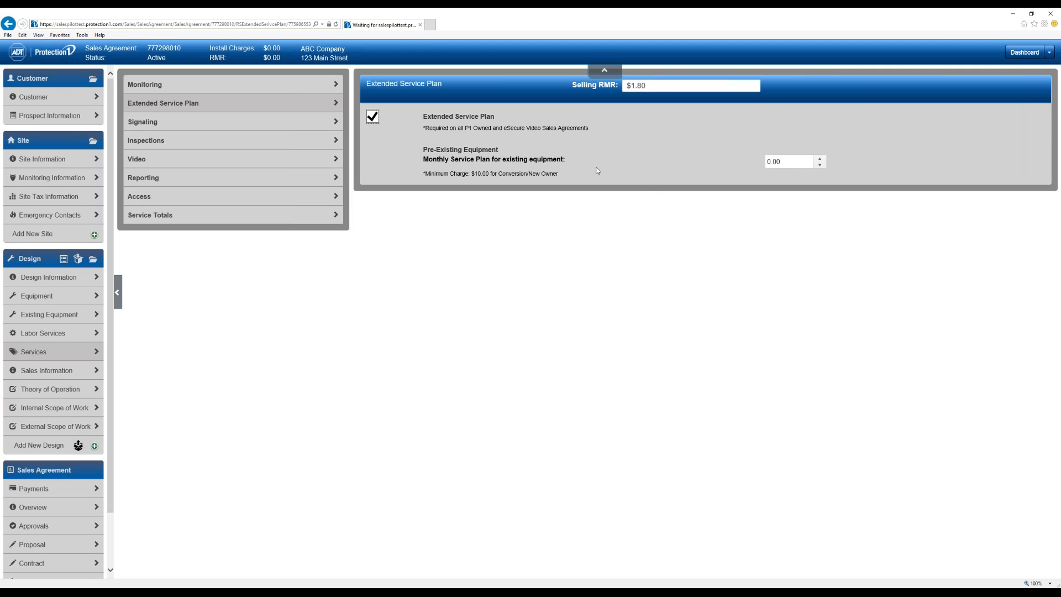
left_click(274, 126)
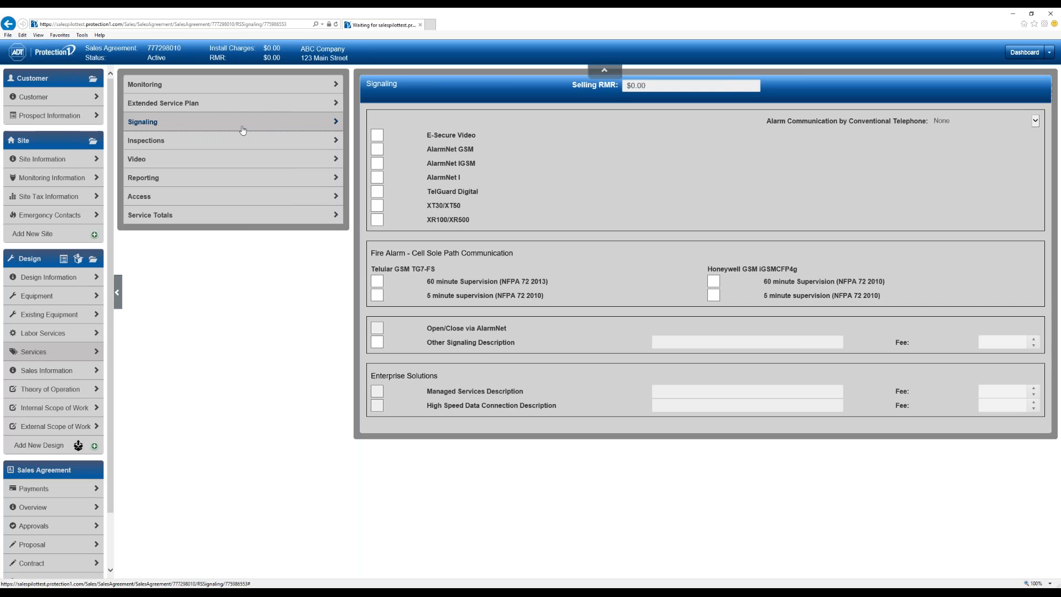
- Add Annual inspection of automatic smoke/heat initiating devices at $10.82 selling RMR
left_click(235, 142)
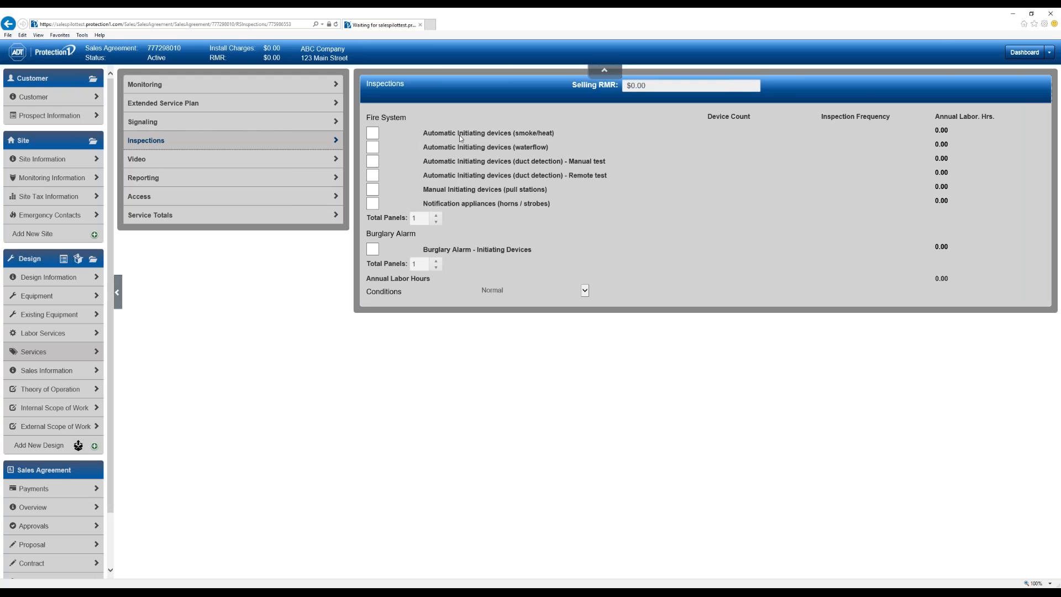
left_click(373, 132)
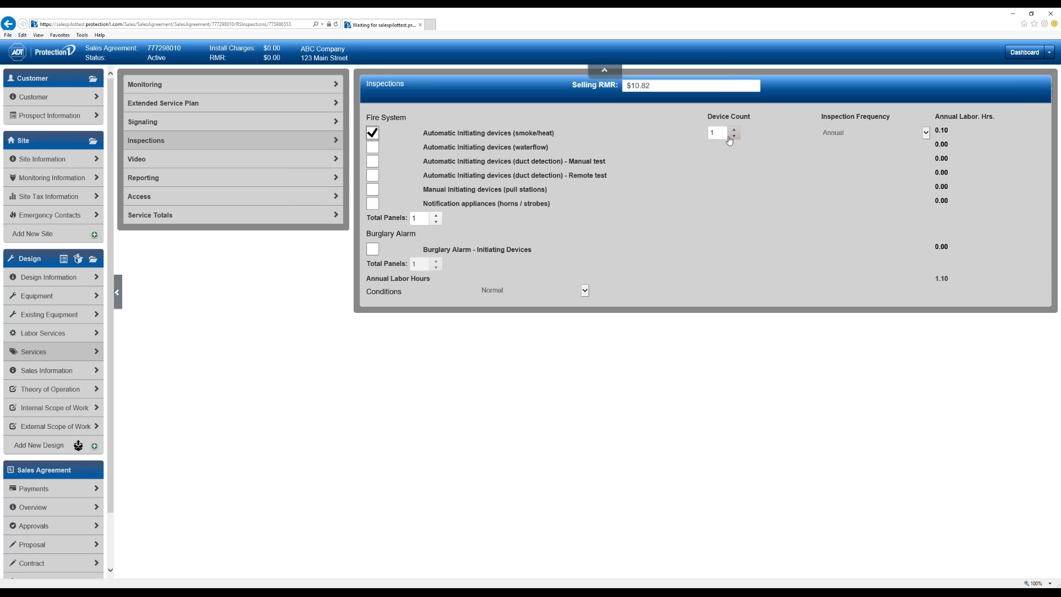
left_click(849, 136)
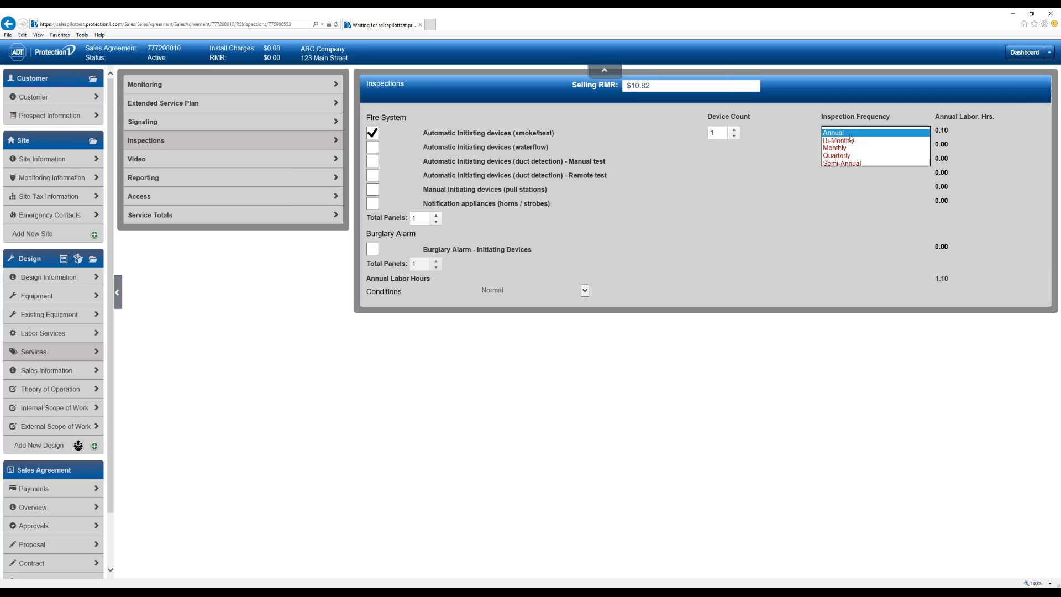
left_click(728, 375)
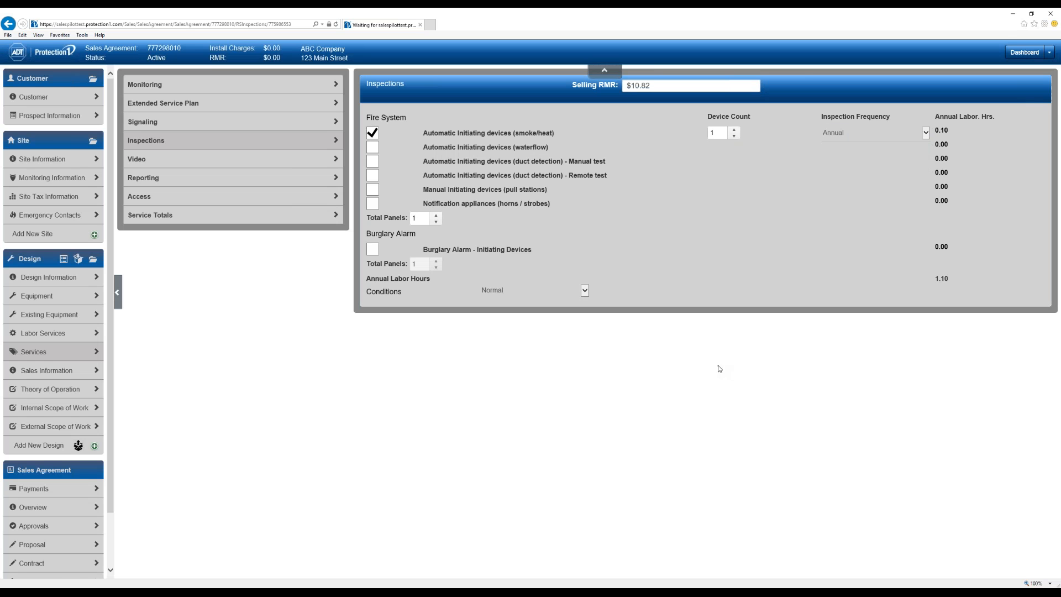
left_click(181, 160)
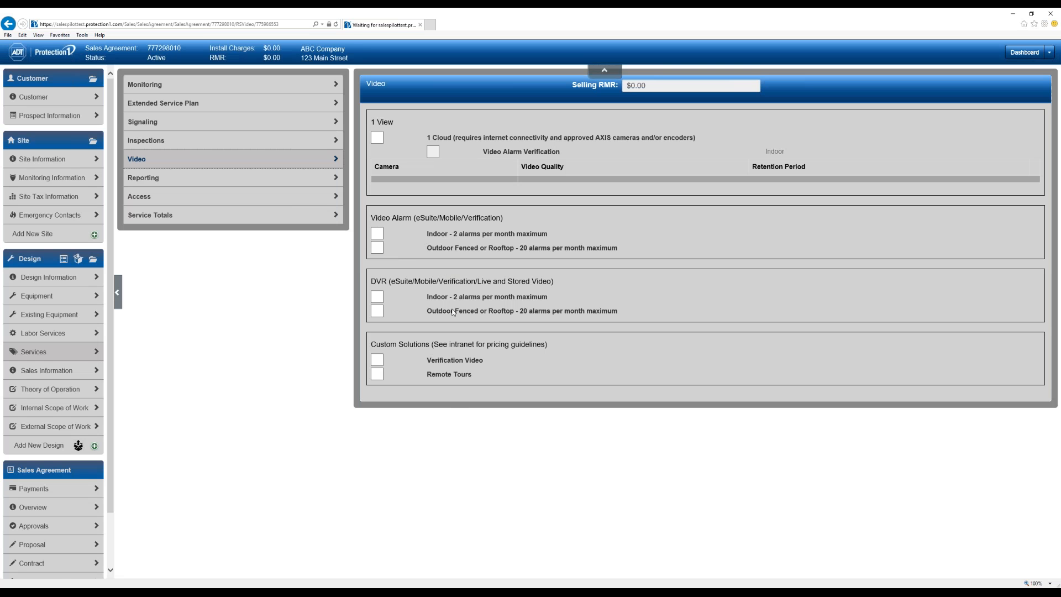
- Look over Reporting, then scroll the Secure Access page with all Eagle Eye, Brivo, Honeywell quantities at 0
left_click(265, 182)
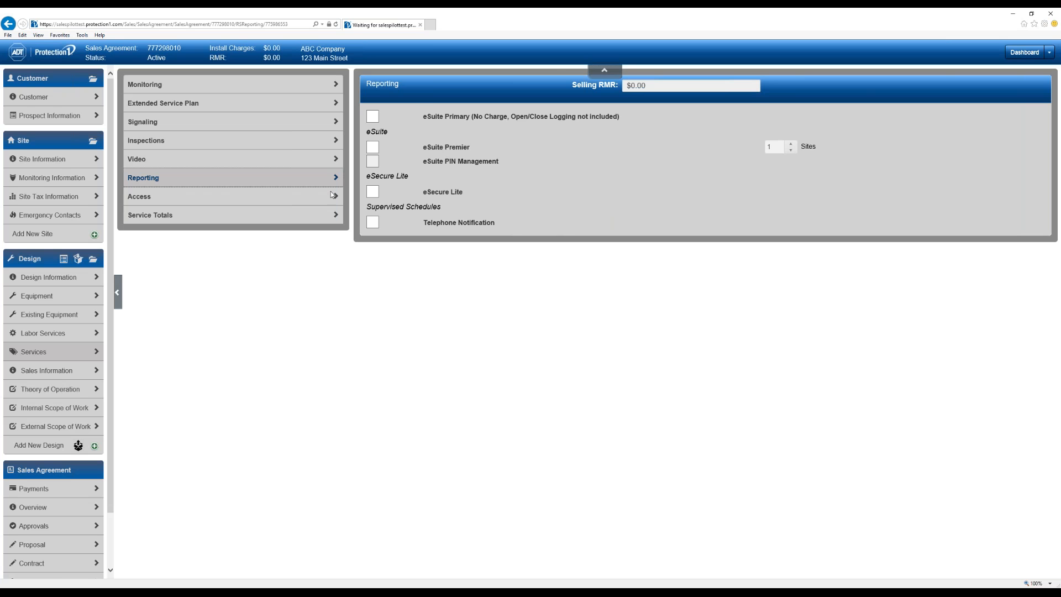
left_click(256, 198)
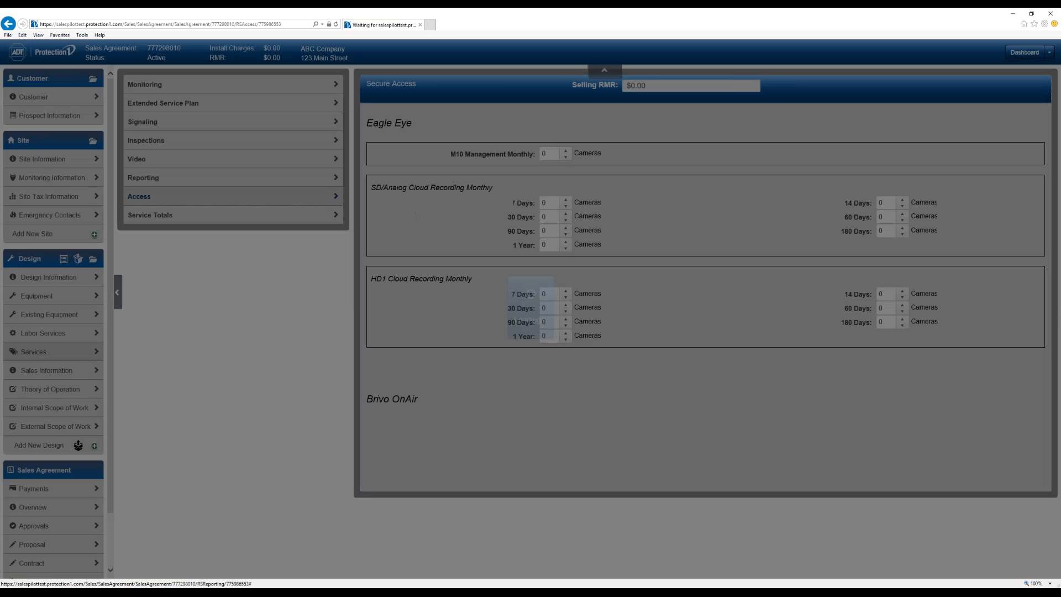
scroll(590, 152, "down", 1)
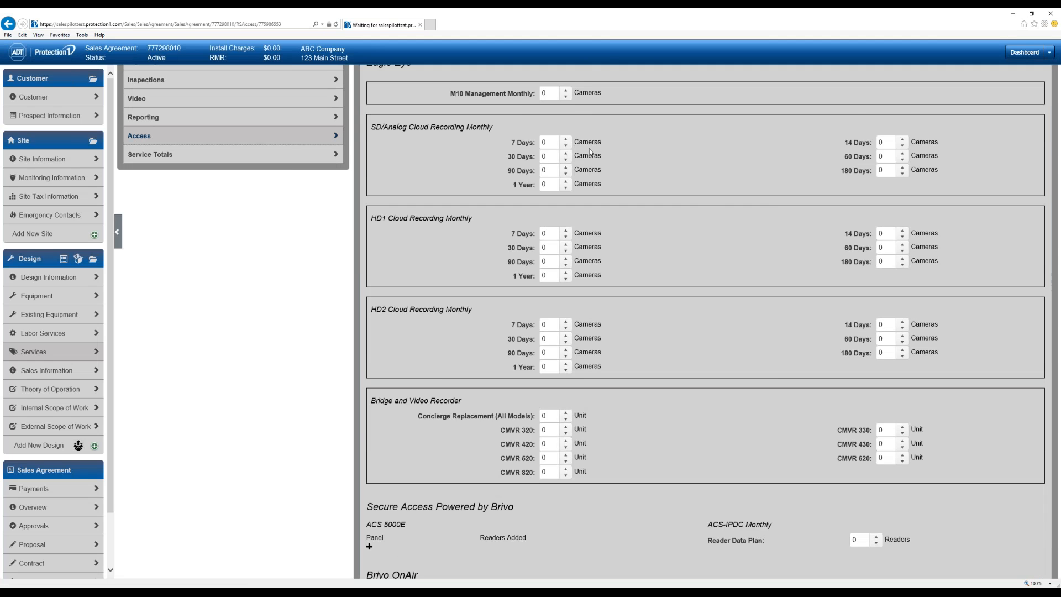
scroll(589, 149, "down", 8)
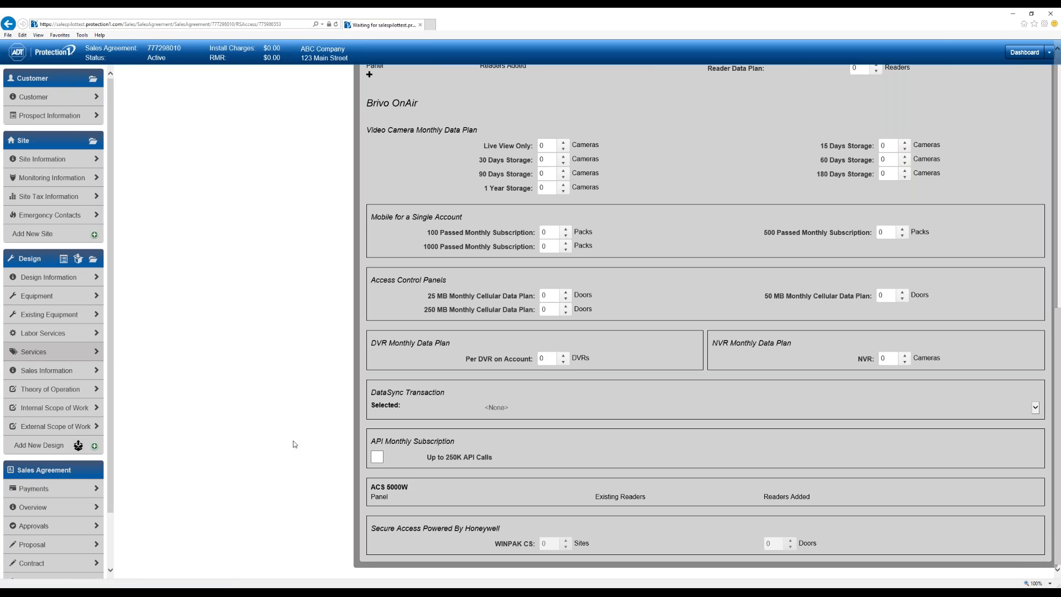
- Show the Service Totals table: monitoring $25.95, ext. service plan $1.80, inspections $10.82, total $38.57
left_click(66, 350)
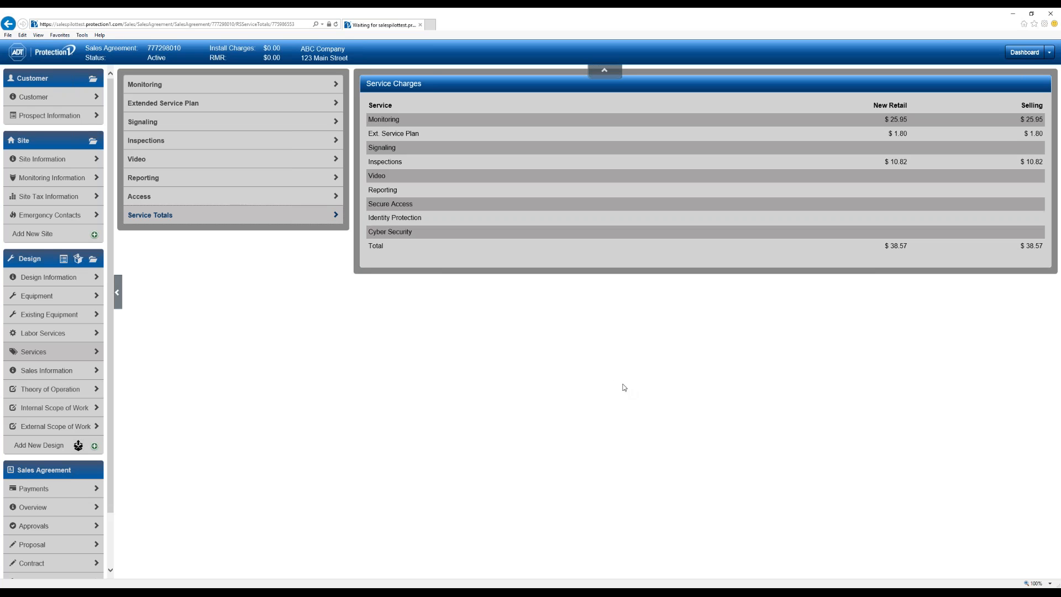
- View Sales Information and switch Equipment Ownership to P1 Owned, adding a $25.54 lease fee
left_click(72, 371)
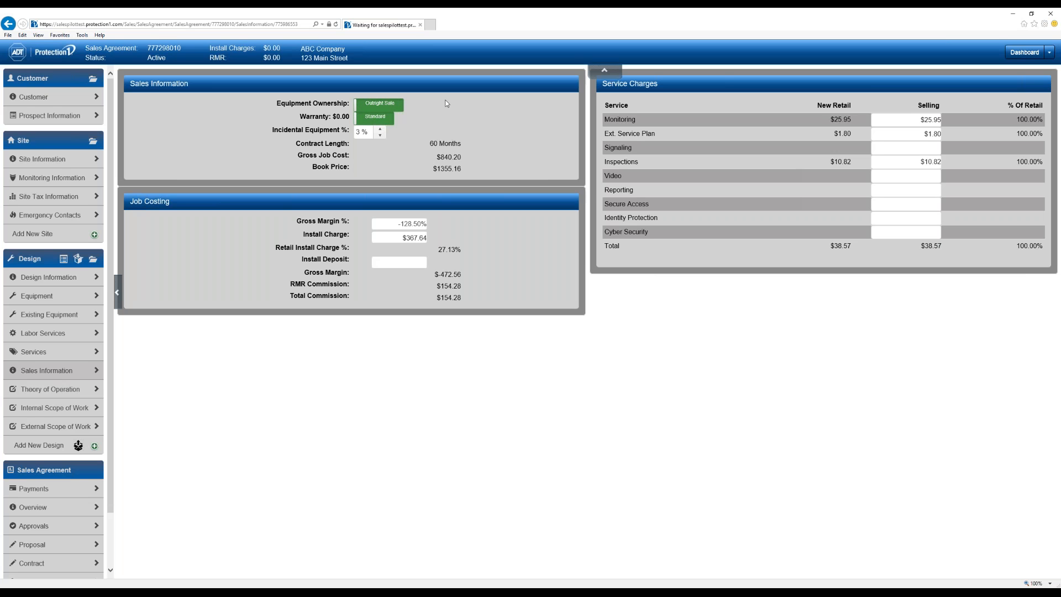
left_click(378, 109)
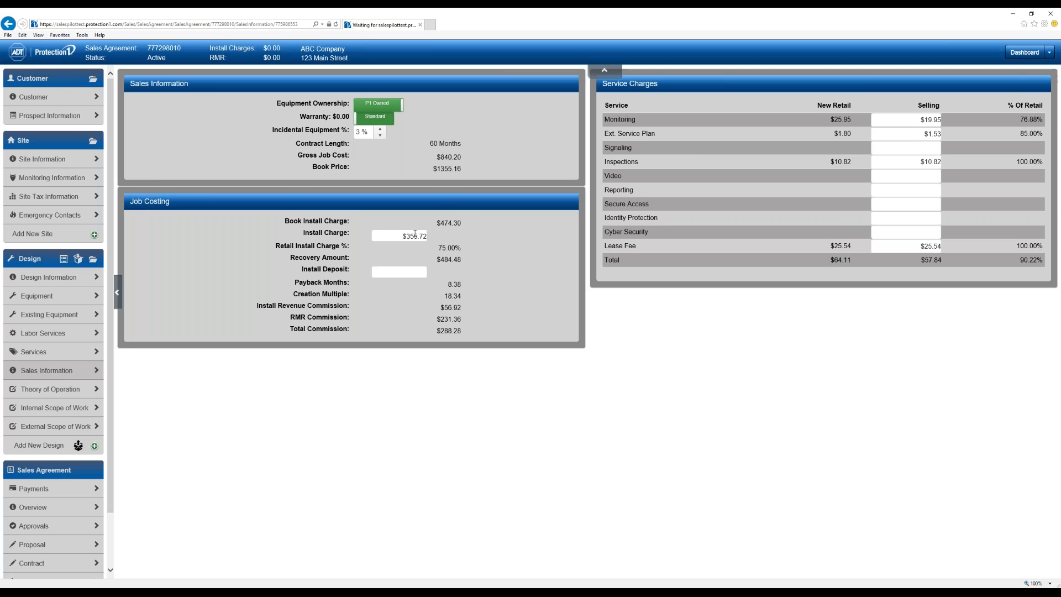
- Revert to Outright Sale with 35% gross margin and $500.00 install deposit, then view Theory of Operation
left_click(384, 104)
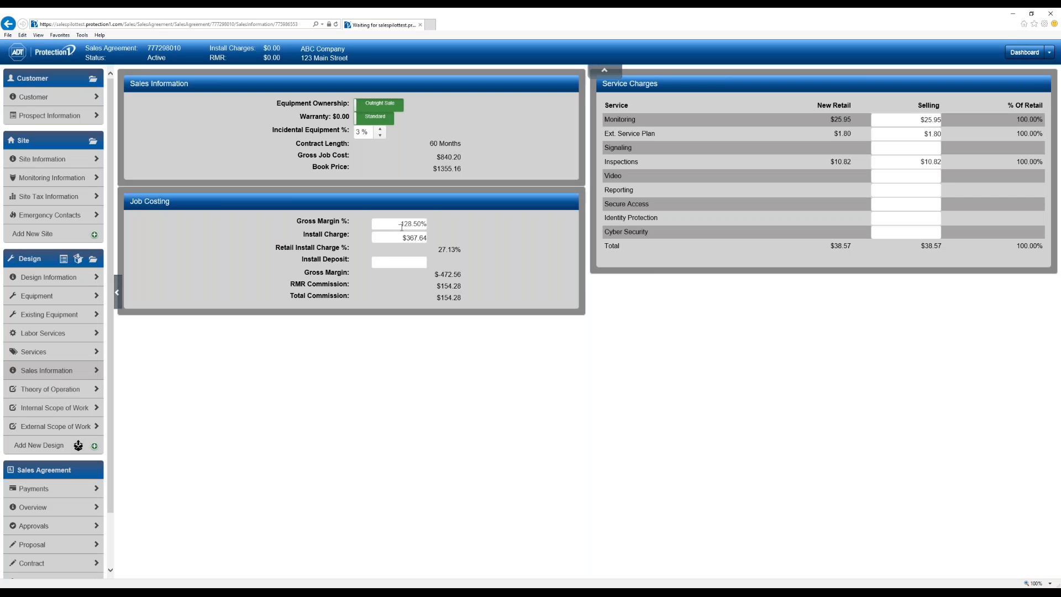
left_click(401, 226)
key("BackSpace")
type("35")
key("Tab")
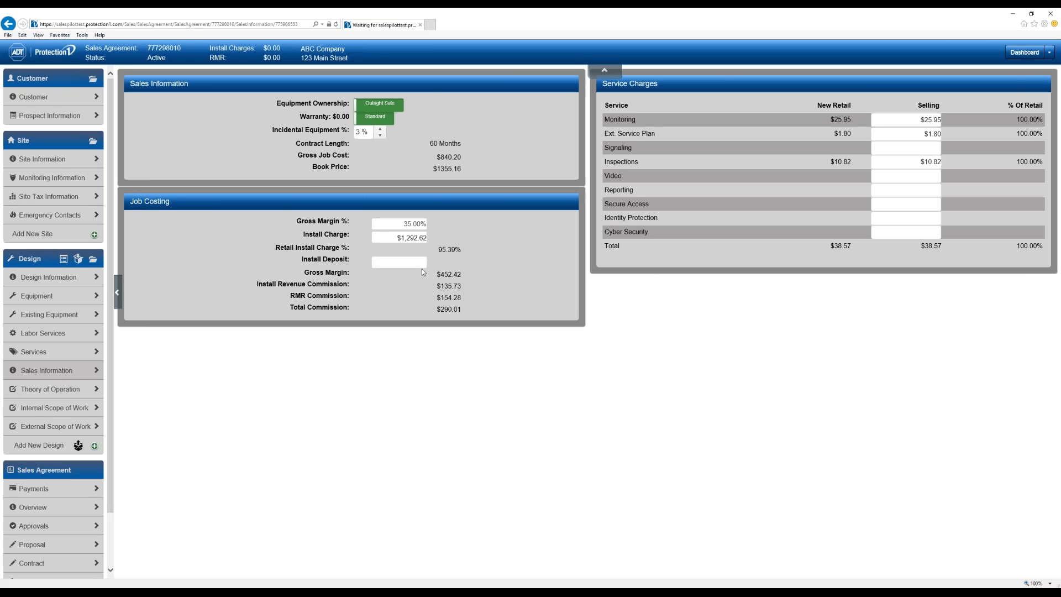
type("00")
key("Tab")
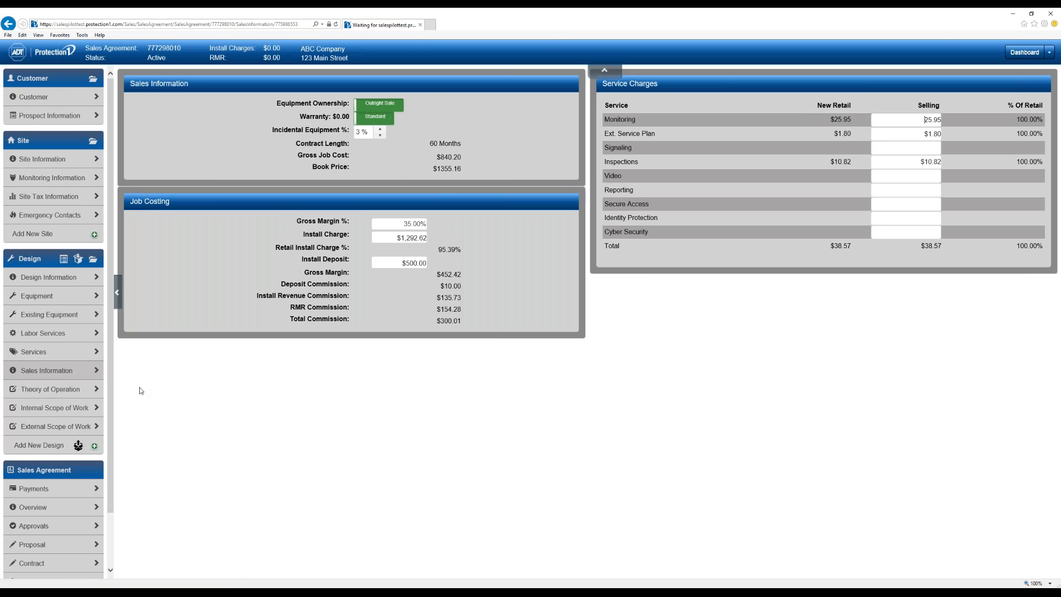
left_click(36, 396)
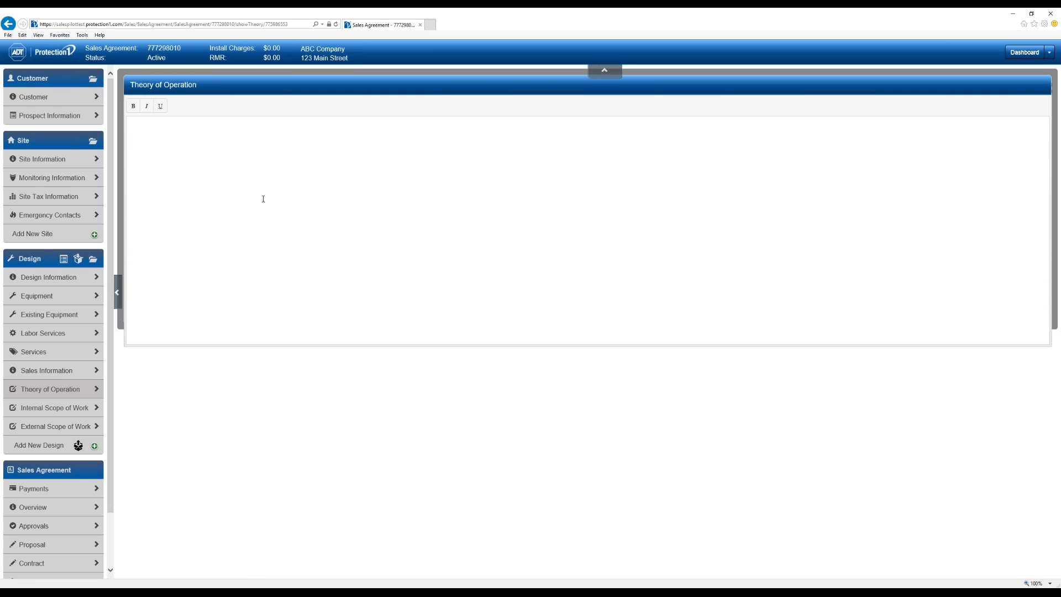
- Review the External Scope of Work, then view the empty Internal Scope of Work page
left_click(48, 430)
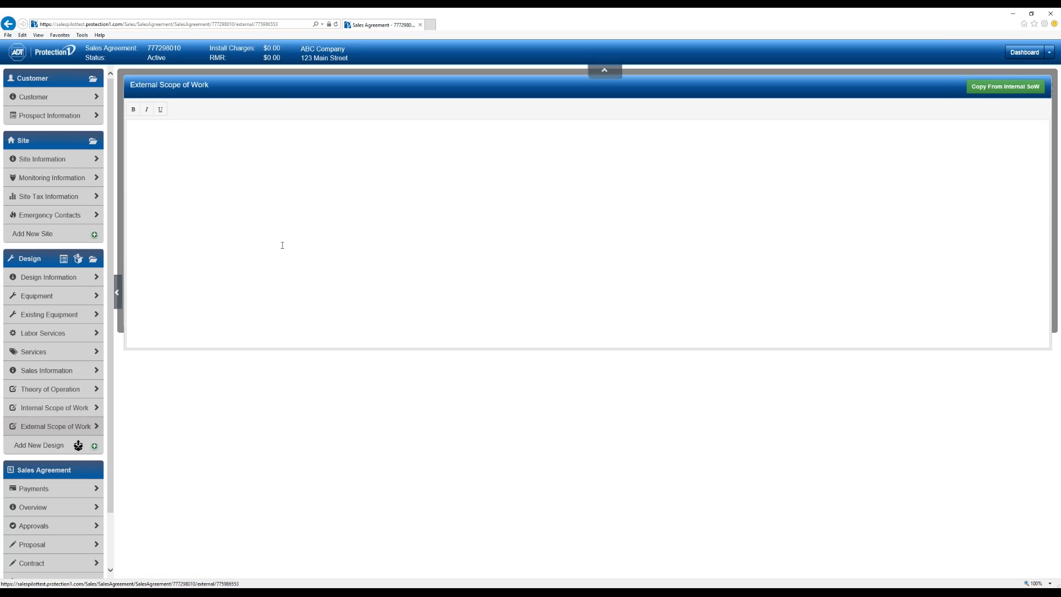
left_click(54, 408)
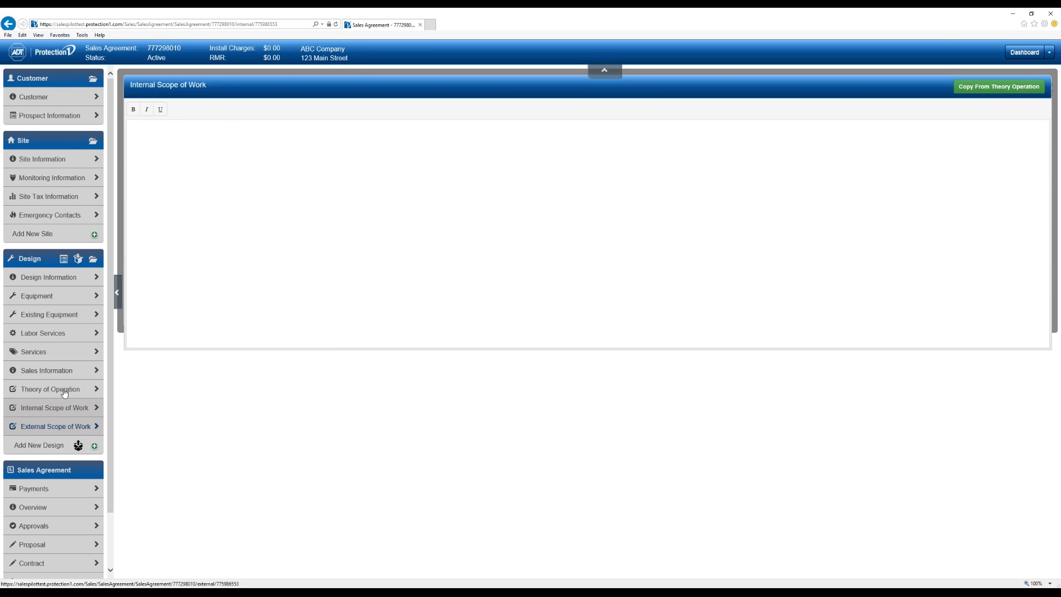
- Save the design as an employee template and add a blank New System Design to the agreement
left_click(78, 260)
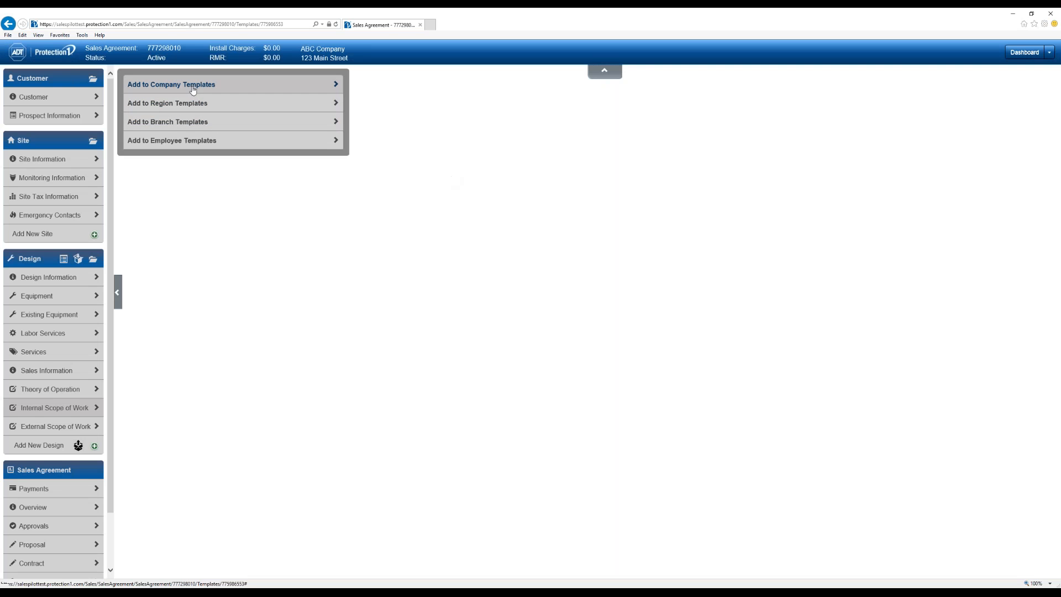
left_click(222, 146)
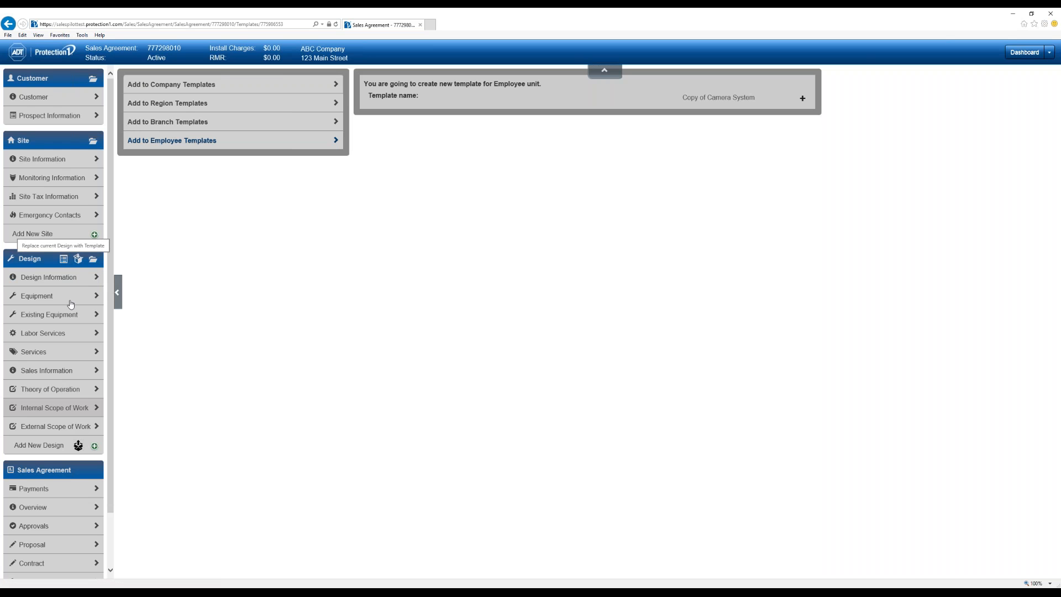
left_click(78, 446)
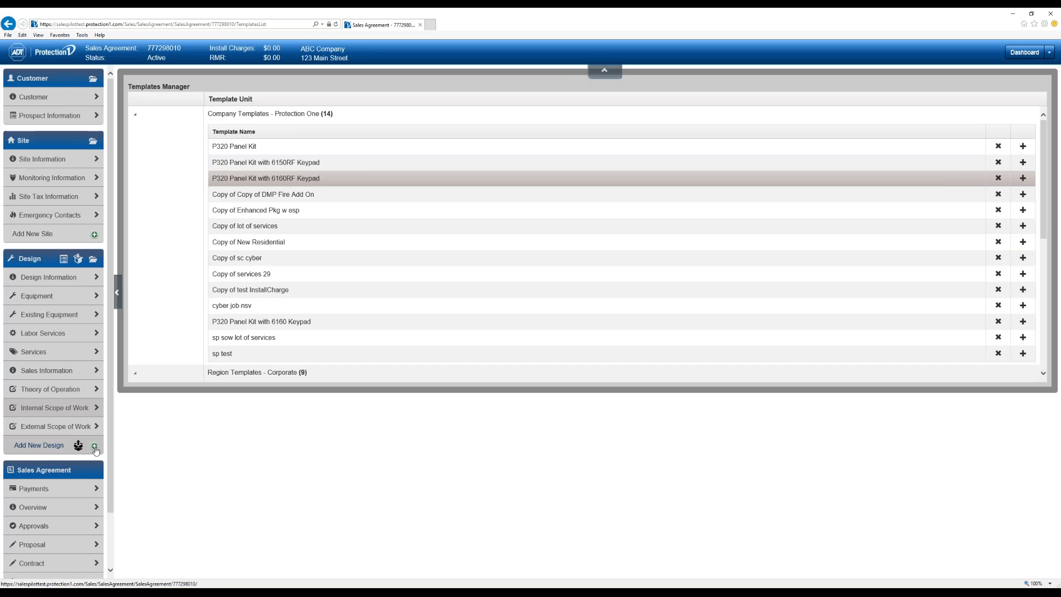
left_click(95, 447)
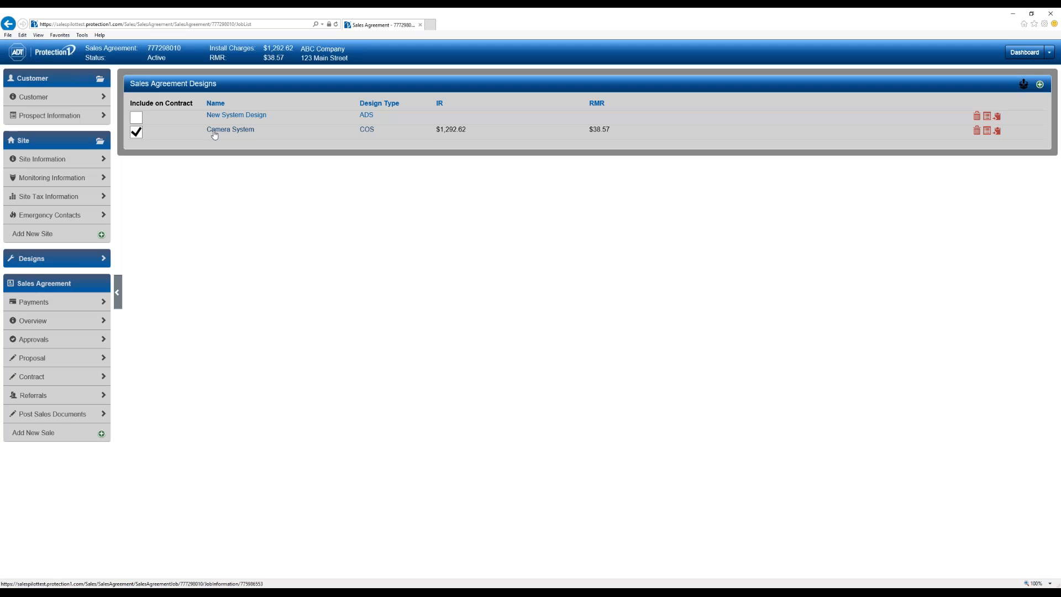
left_click(236, 115)
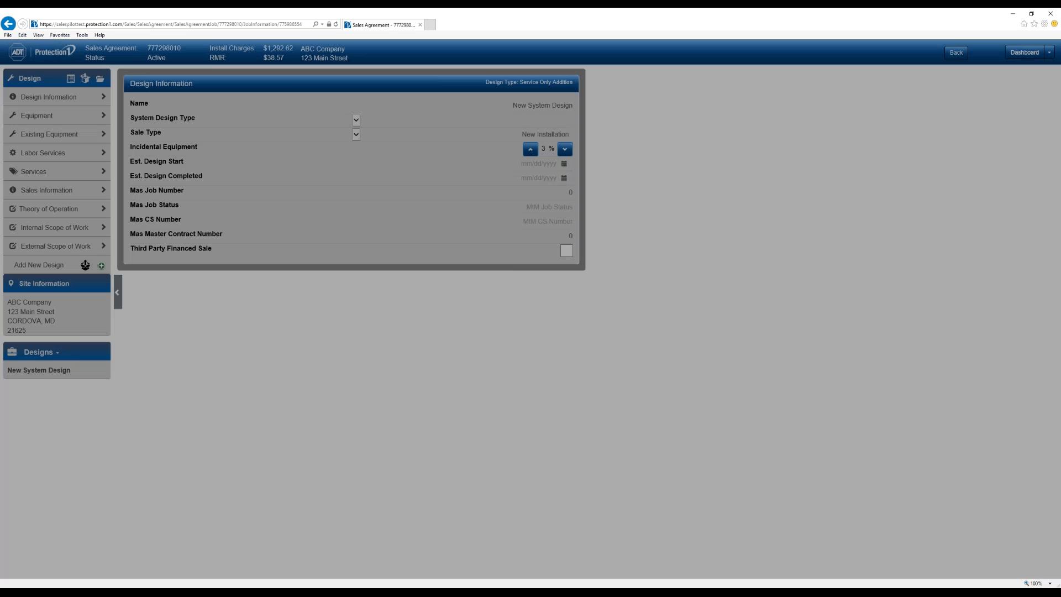
- Rename the new design to 'Burglar System'
left_click_drag(526, 106, 594, 110)
key("BackSpace")
key("BackSpace")
key("BackSpace")
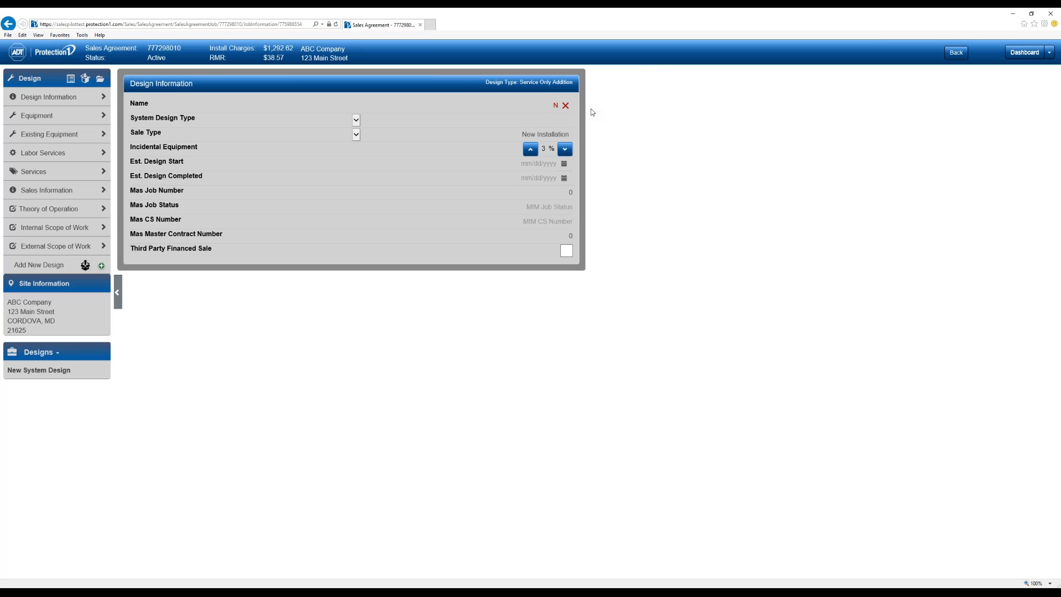
type("B")
left_click(592, 110)
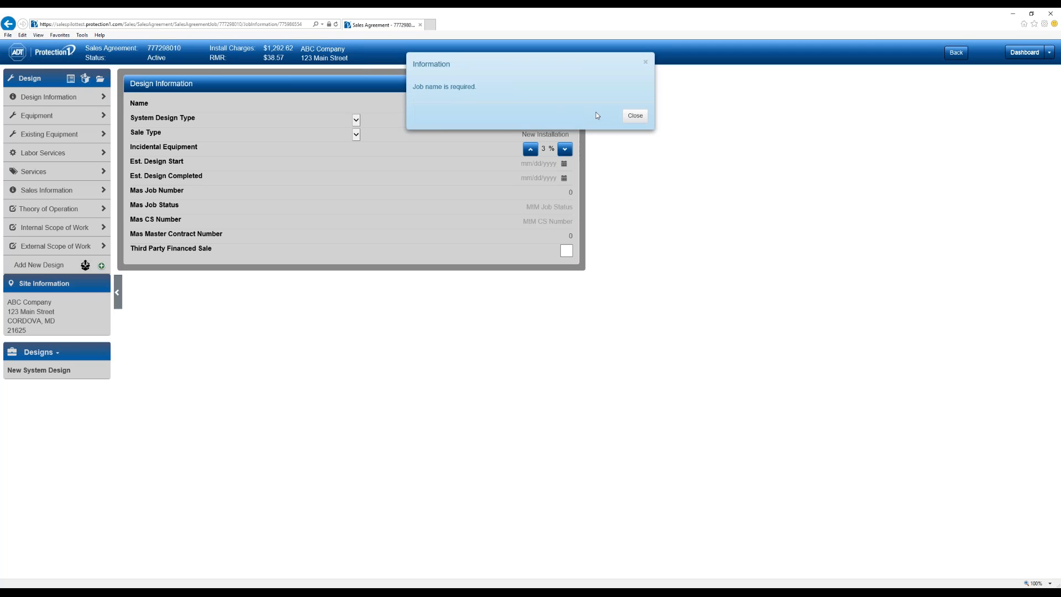
left_click(636, 115)
left_click(559, 105)
left_click_drag(548, 105, 747, 79)
type("Burglar System")
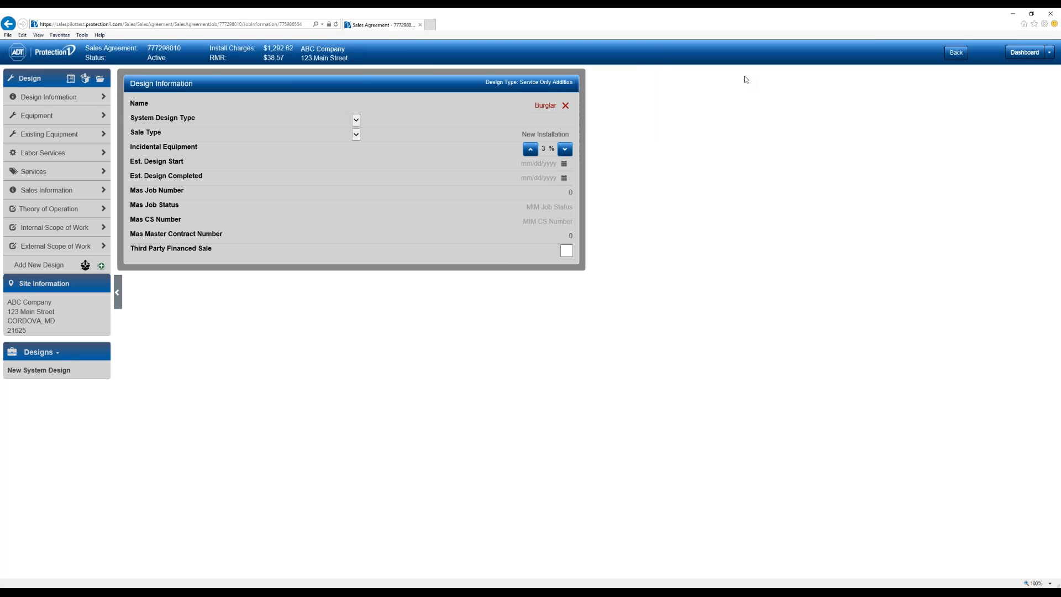
key("Tab")
- Set the design type to Burglary and include Burglar System on the contract
left_click(460, 120)
left_click(514, 135)
left_click(956, 53)
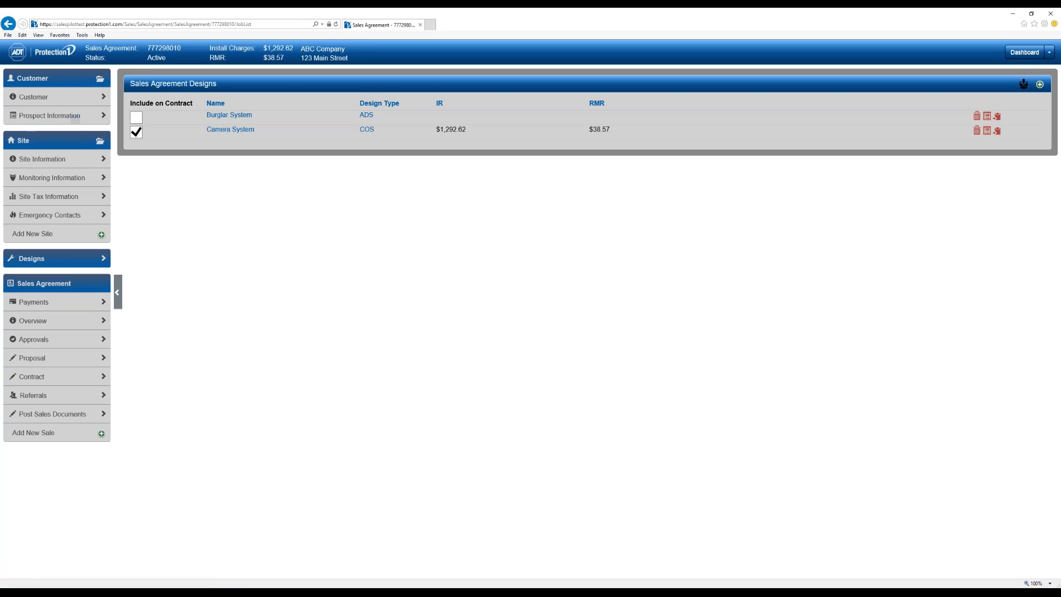
left_click(136, 118)
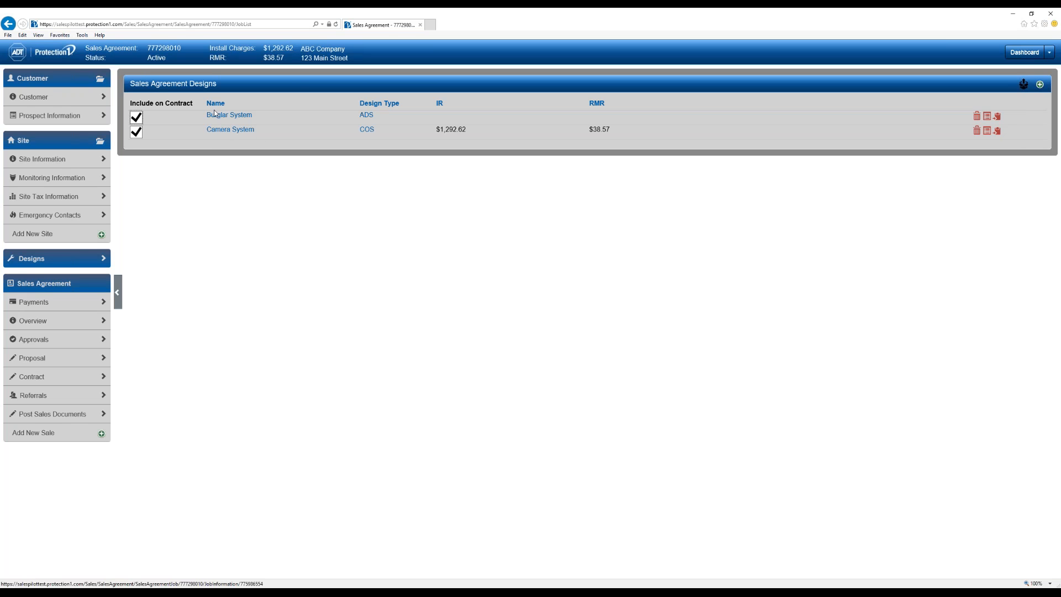
- Remove Burglar System from the contract and delete the design
left_click(136, 117)
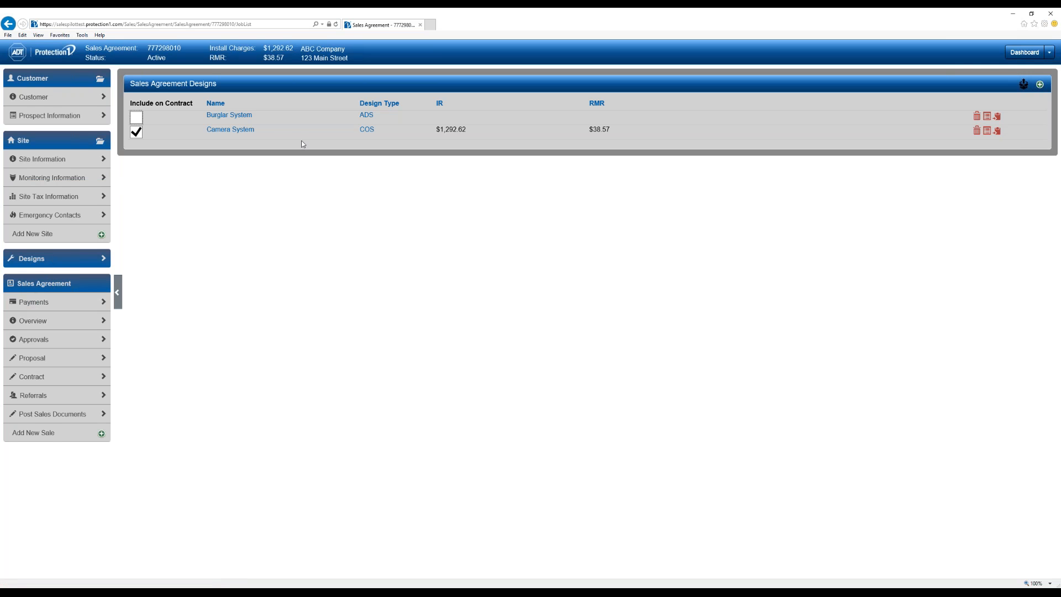
left_click(977, 117)
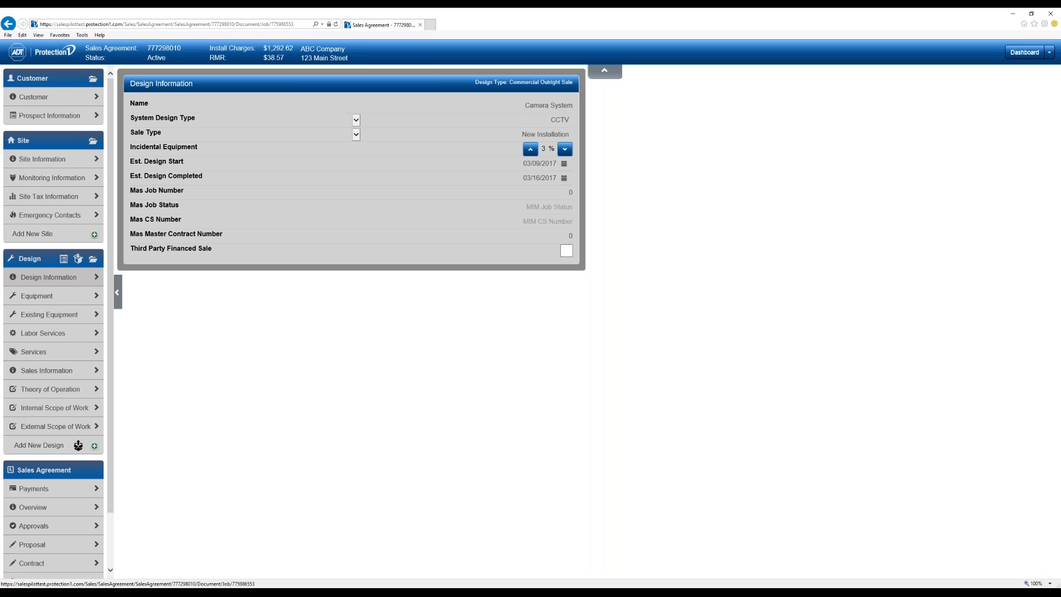
- Show the Job Documents page with Drawing selected as the upload document code
left_click(93, 259)
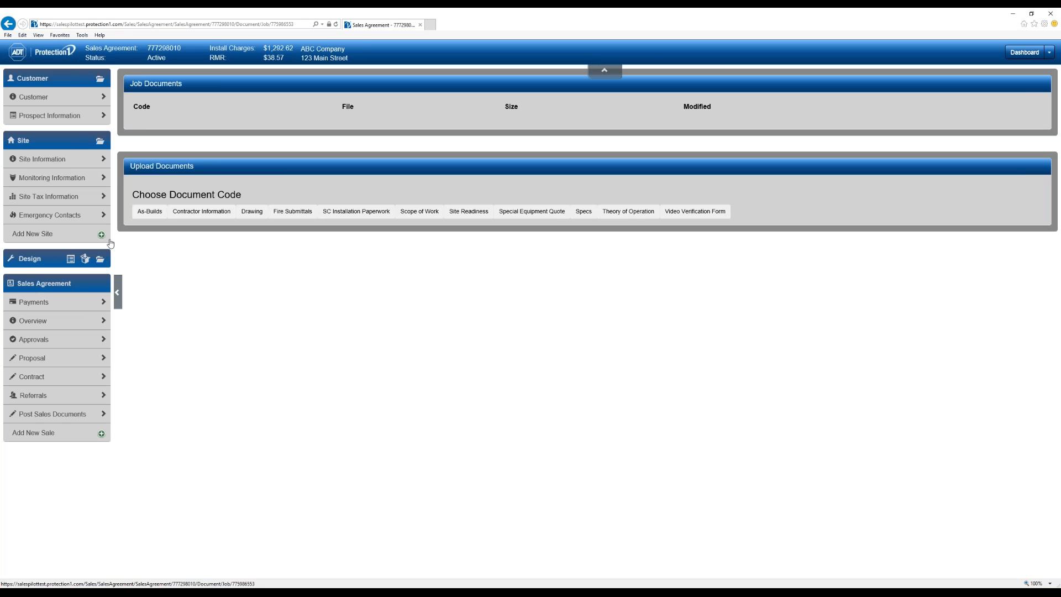
left_click(253, 213)
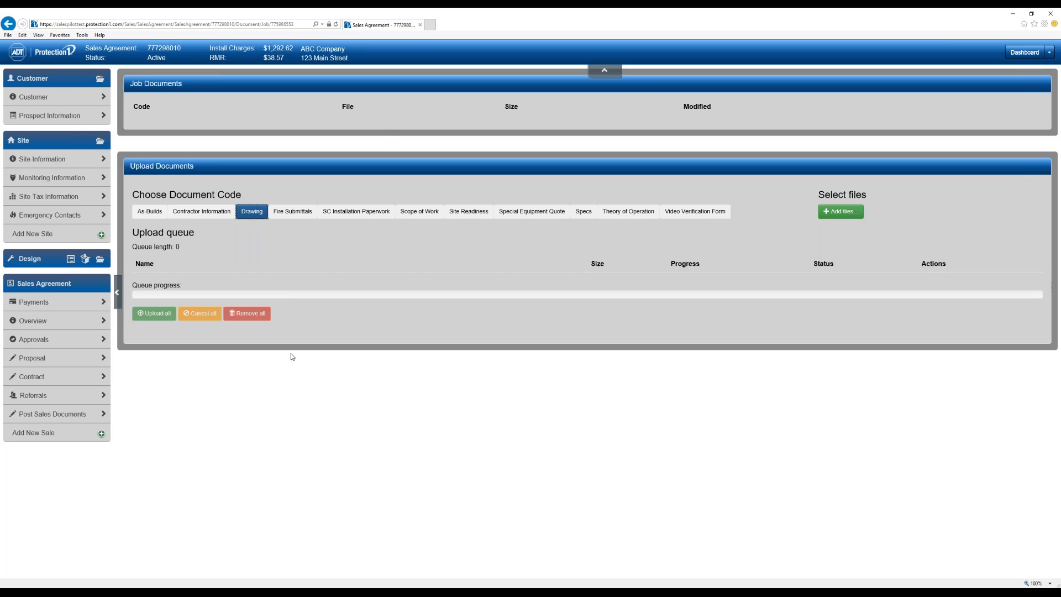
- Check the site documents page with Site Survey as the code, then view sales agreement Payments
left_click(100, 142)
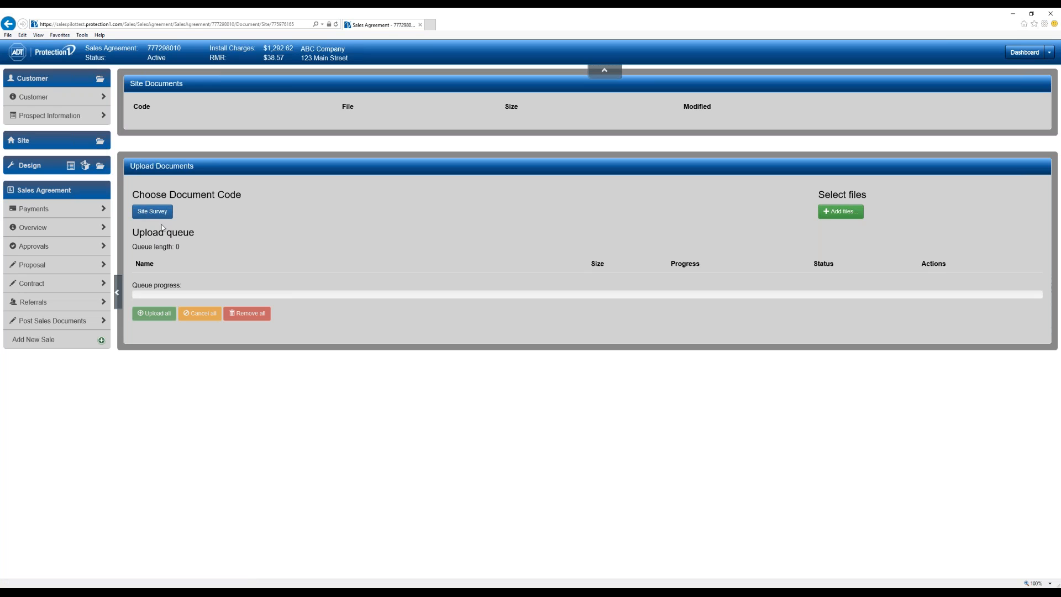
left_click(154, 212)
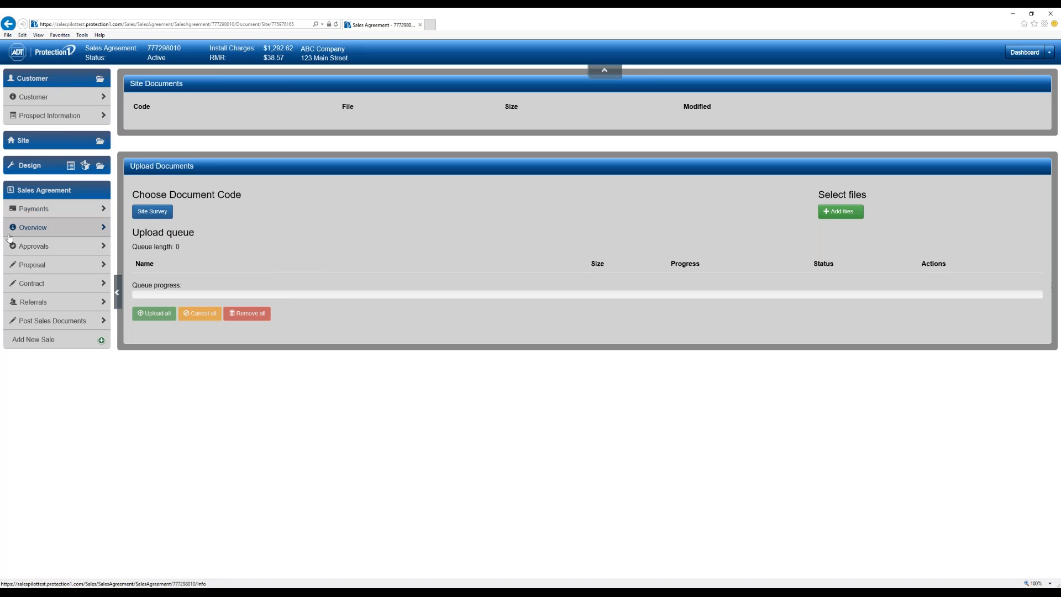
left_click(34, 209)
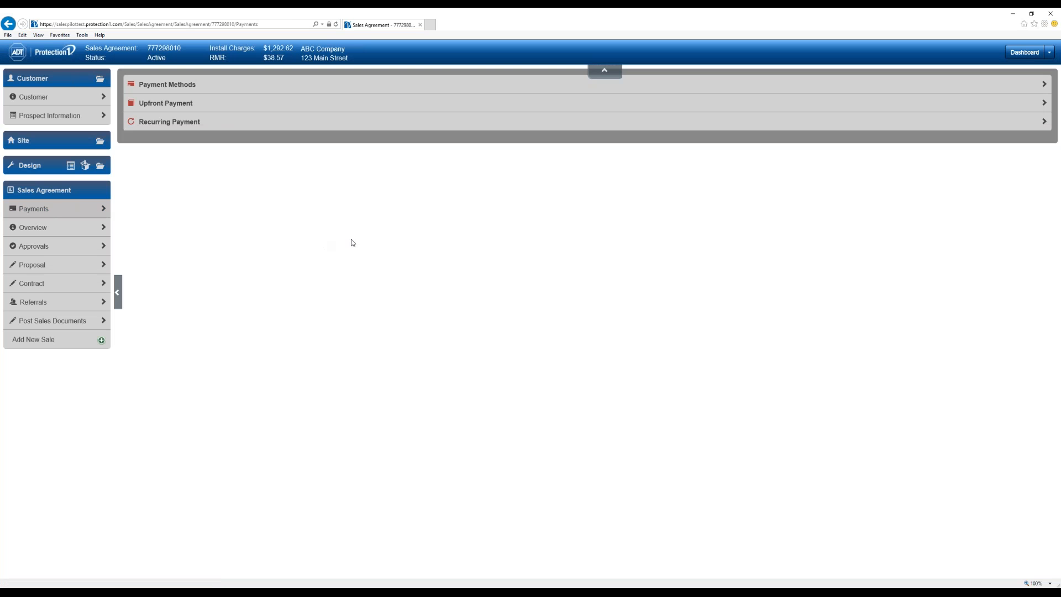
- Add a Checking bank payment method with the account holder's name, account number and routing number
left_click(166, 84)
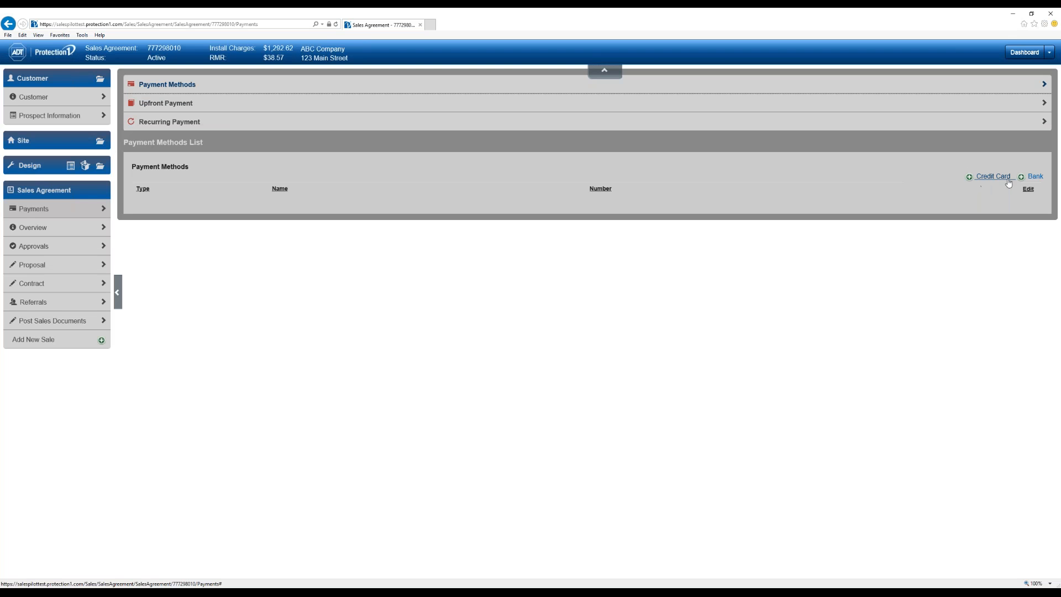
left_click(1036, 177)
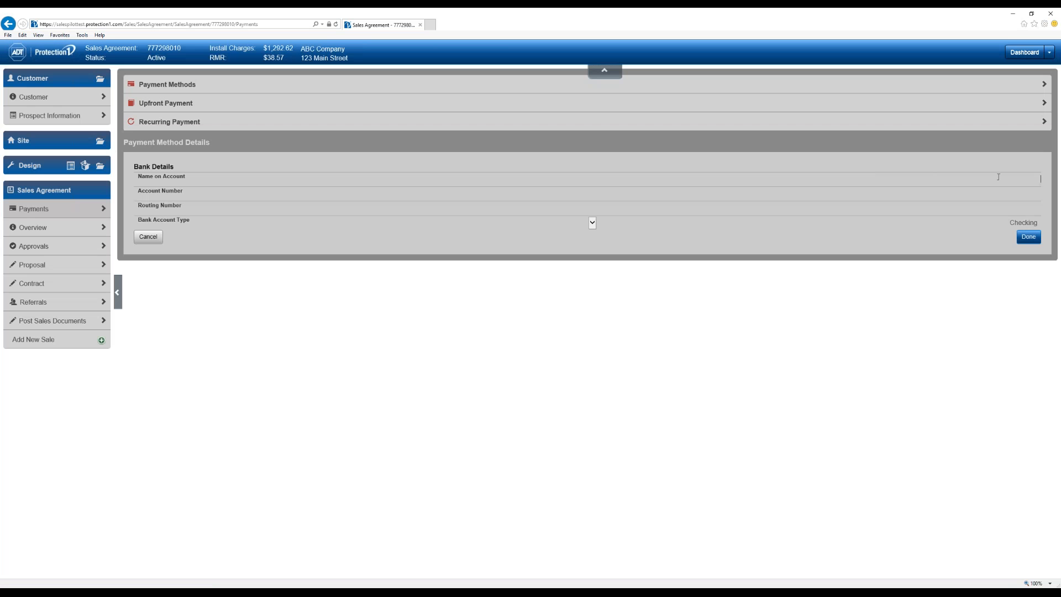
left_click(999, 177)
key("Tab")
key("Tab")
key("Tab")
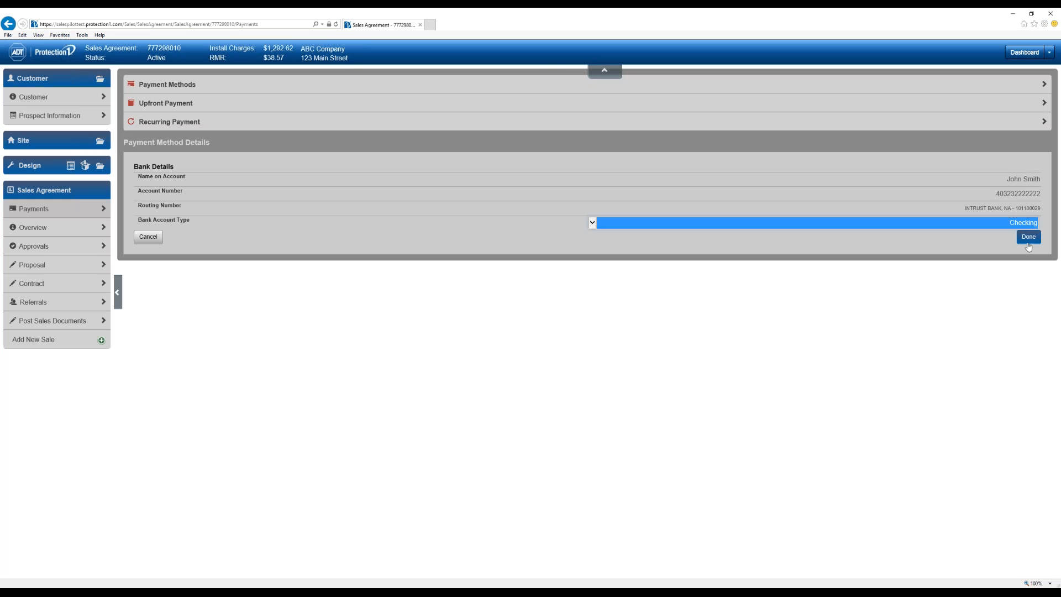
left_click(1028, 237)
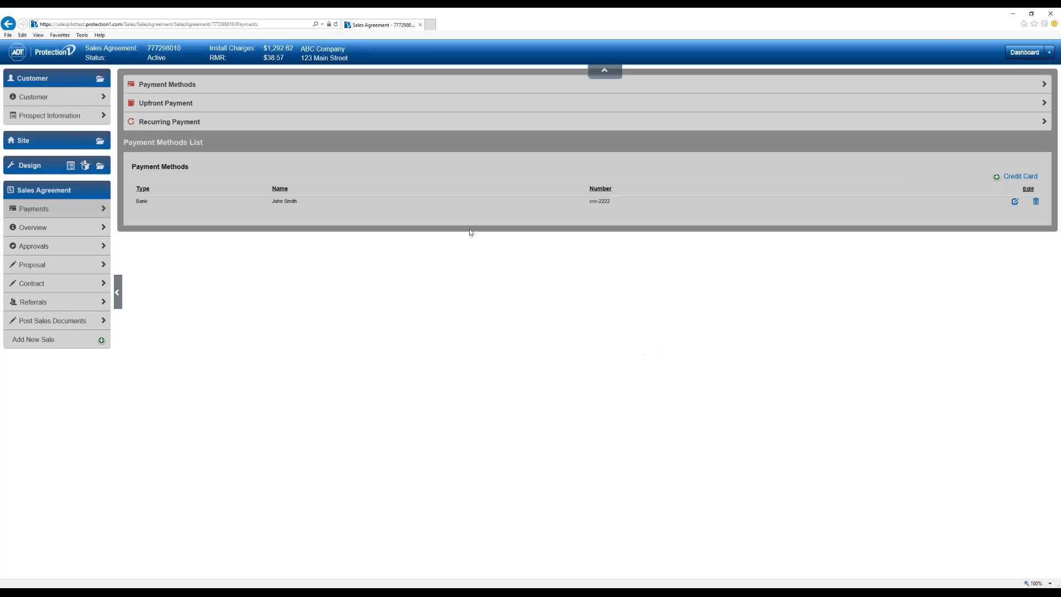
- Pay the $500.00 installation deposit upfront from the bank account, leaving the check number blank
left_click(170, 107)
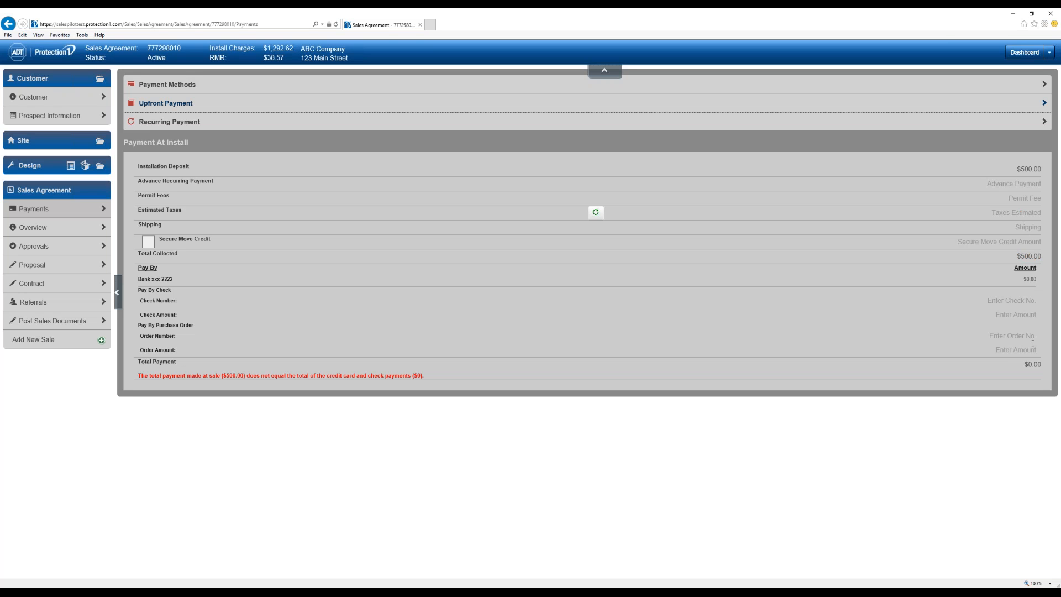
left_click(1018, 283)
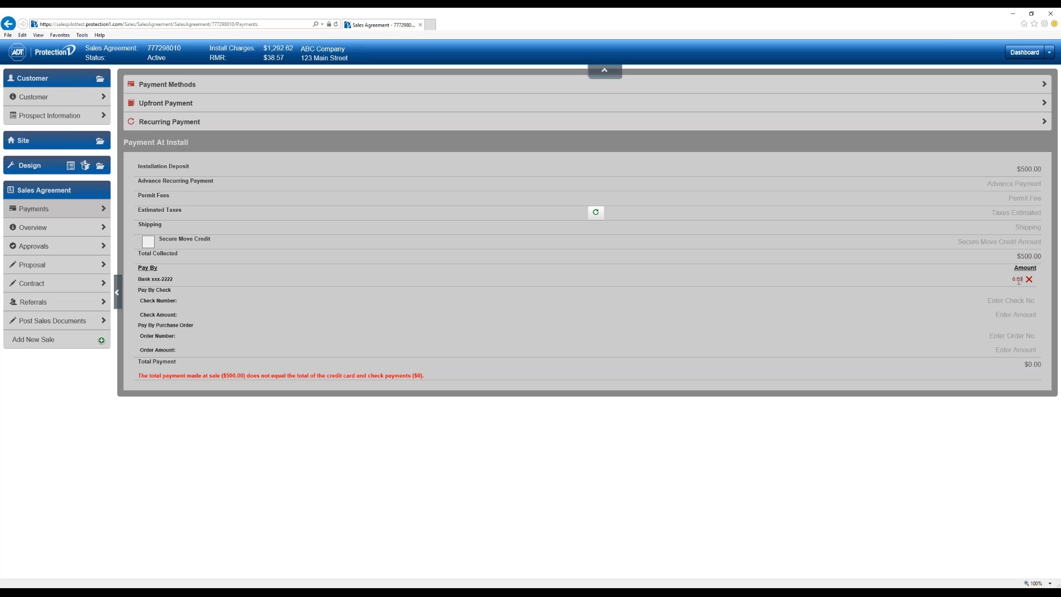
key("Tab")
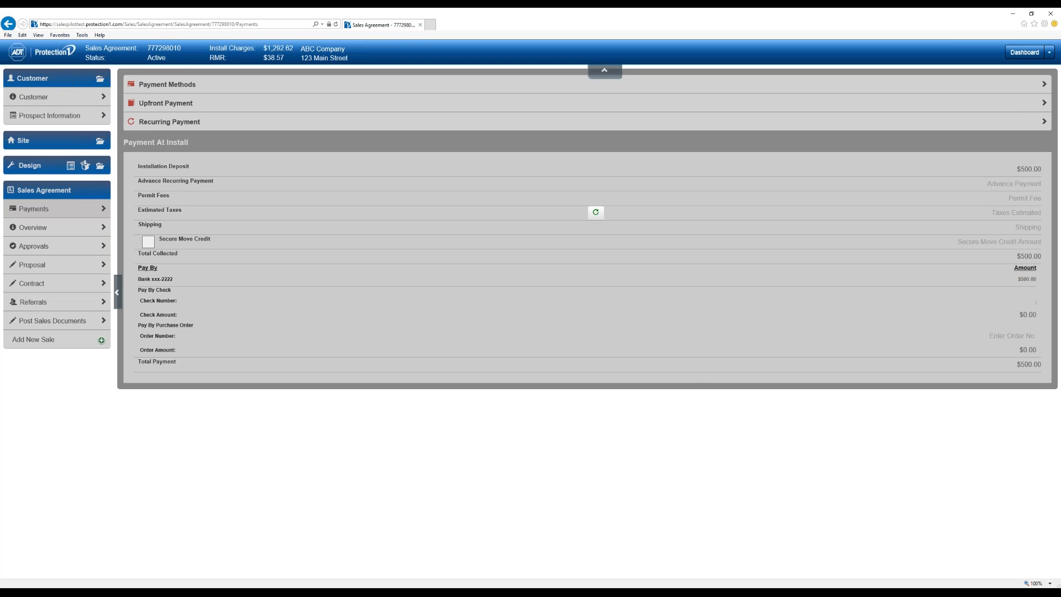
left_click(772, 437)
left_click(527, 122)
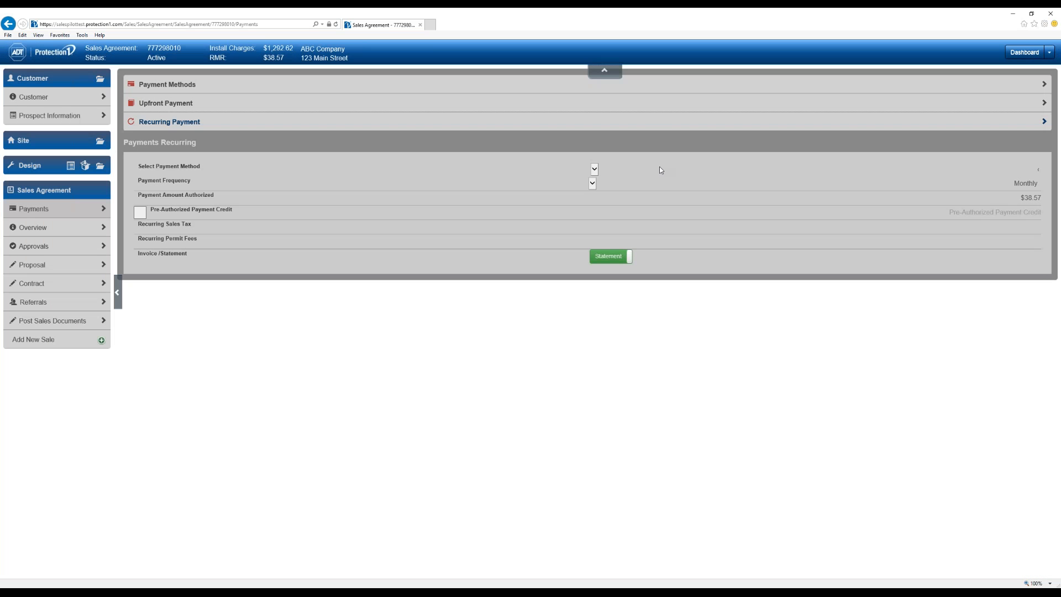
- Bill recurring payments quarterly ($115.71) by invoice from the bank account, then view the Overview
left_click(658, 169)
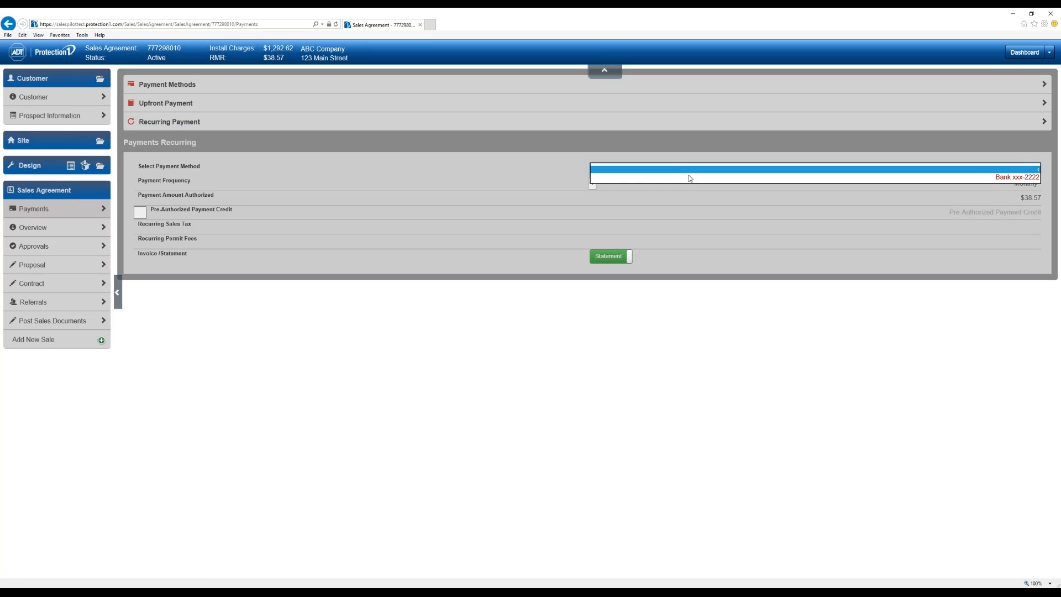
left_click(650, 177)
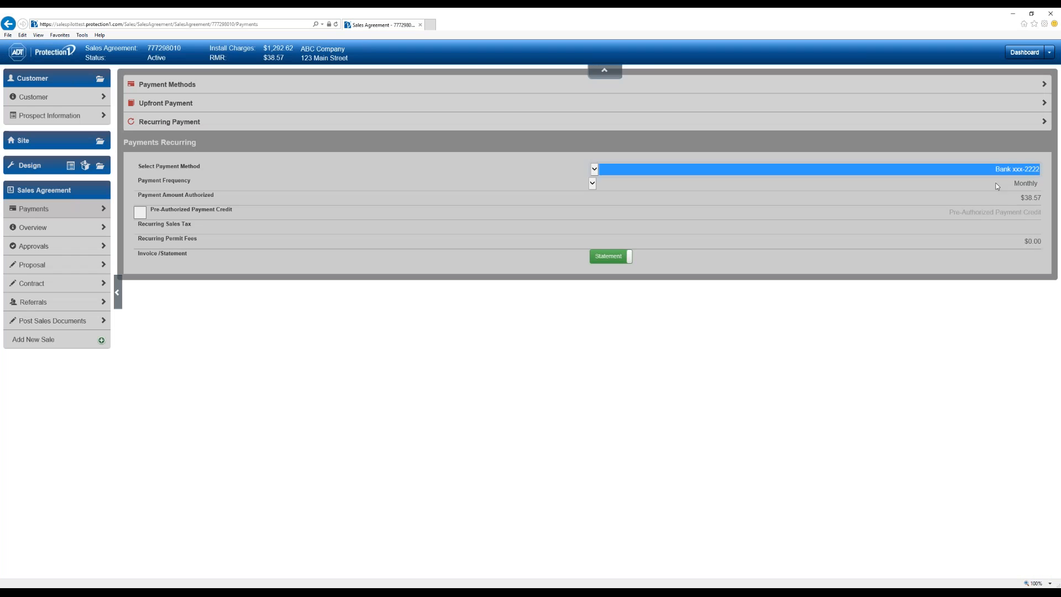
left_click(998, 187)
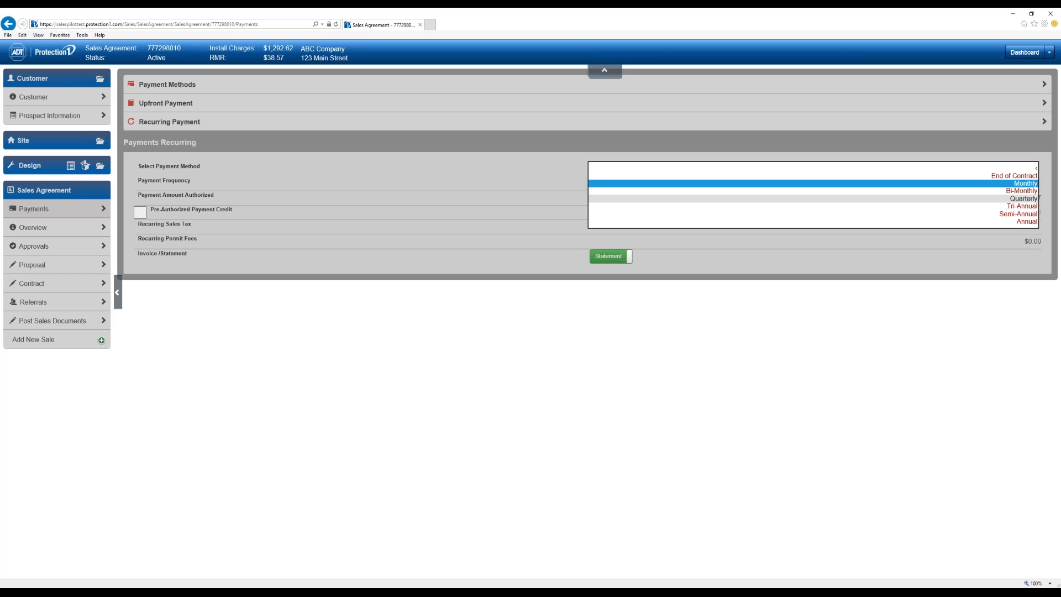
left_click(1028, 198)
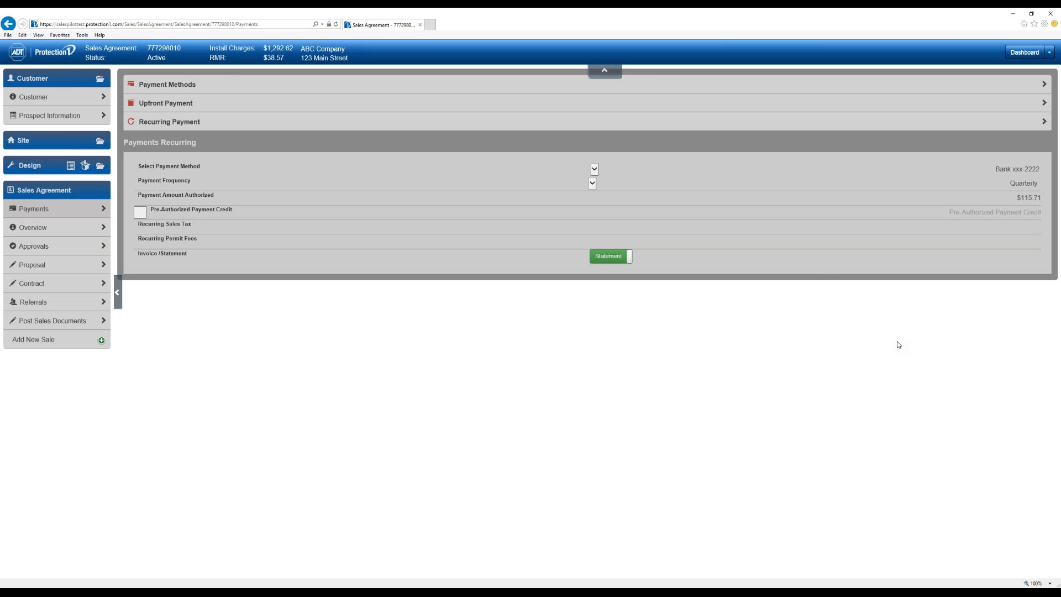
left_click(655, 169)
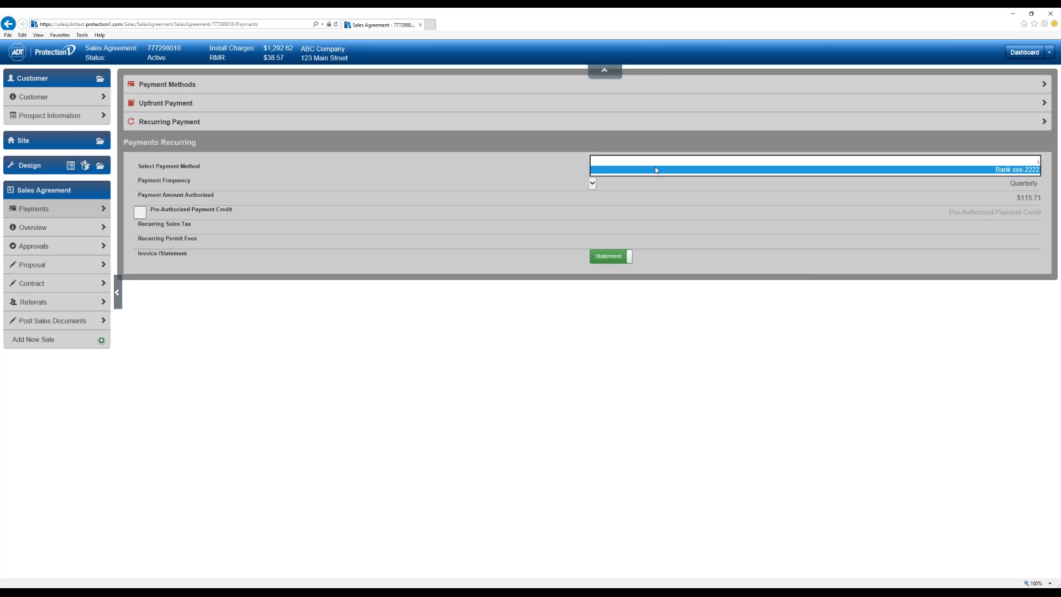
left_click(661, 170)
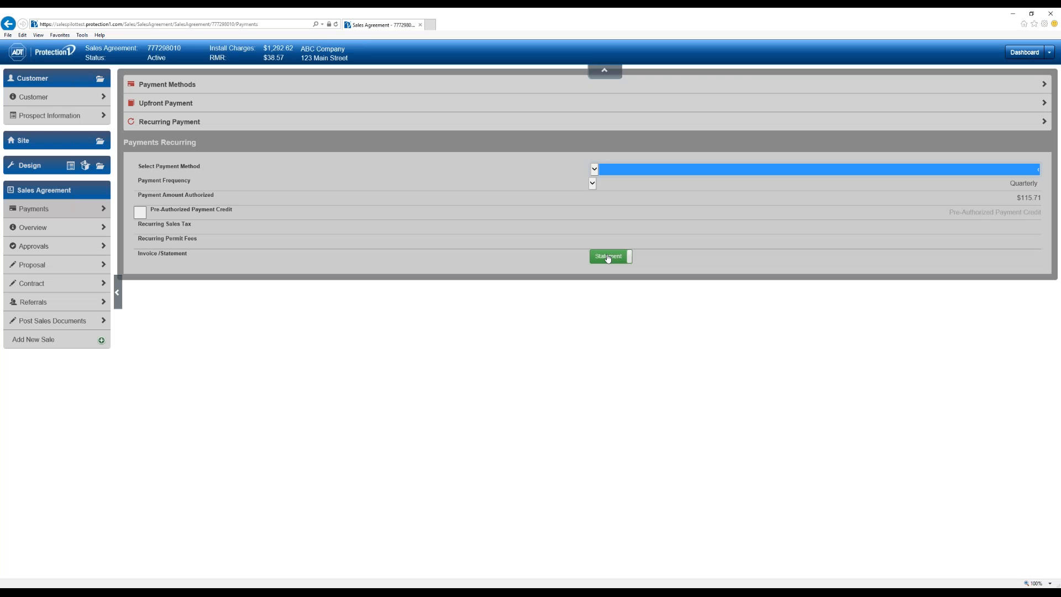
left_click(608, 259)
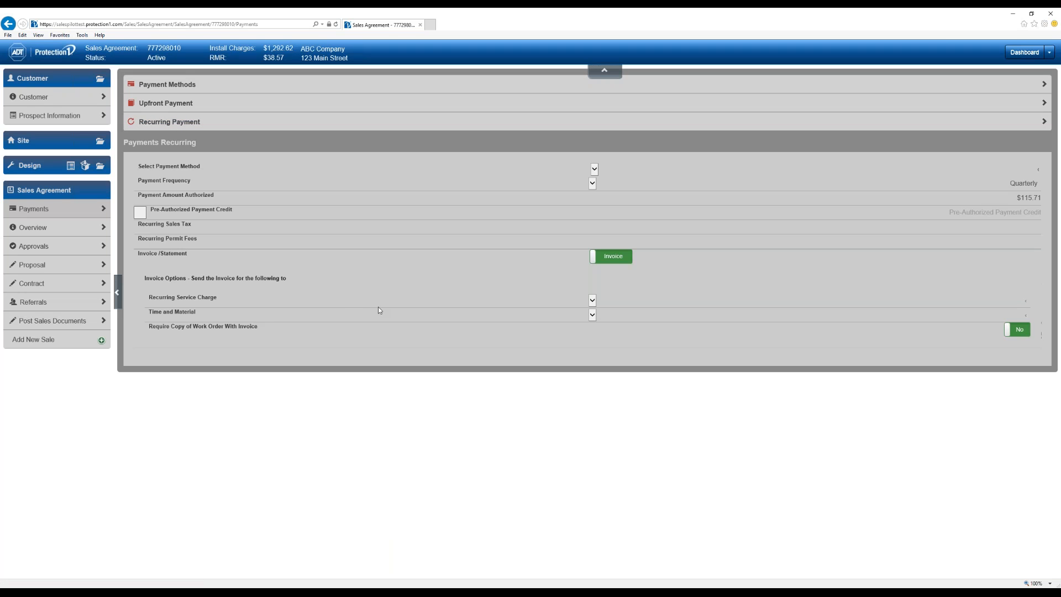
left_click(57, 226)
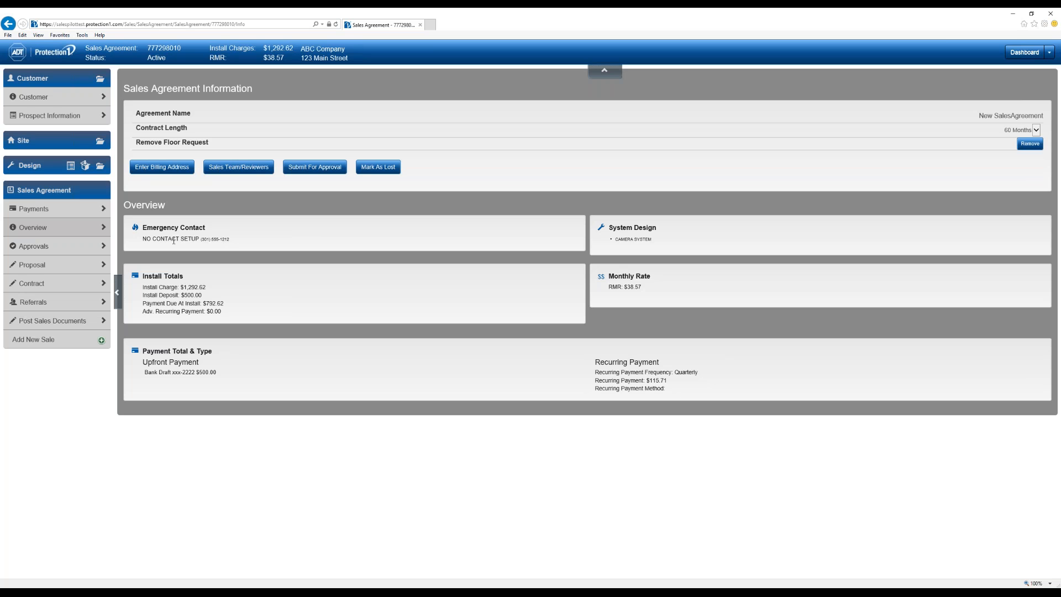
left_click(190, 229)
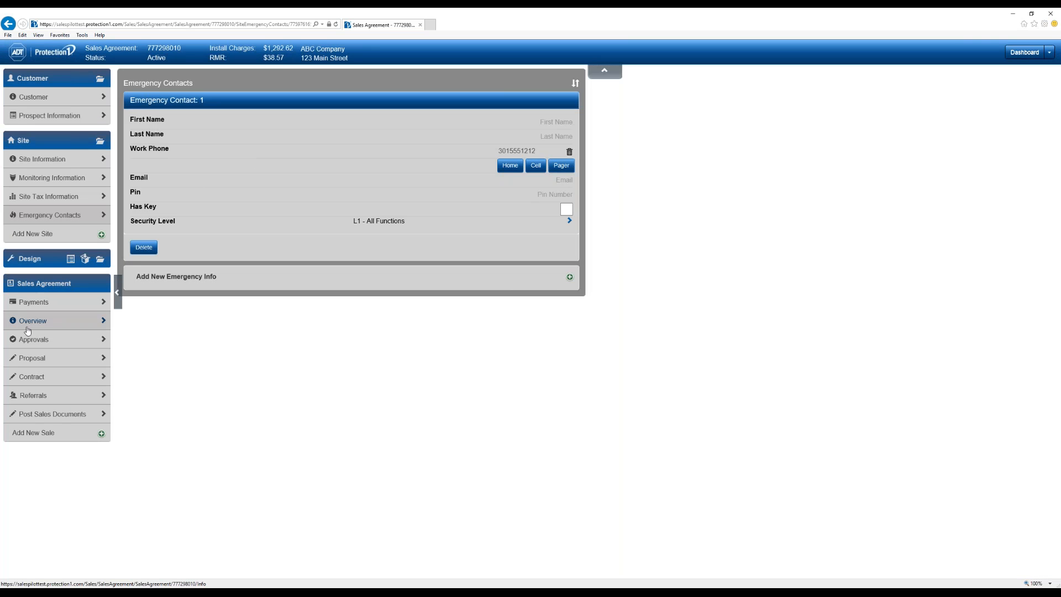
left_click(27, 331)
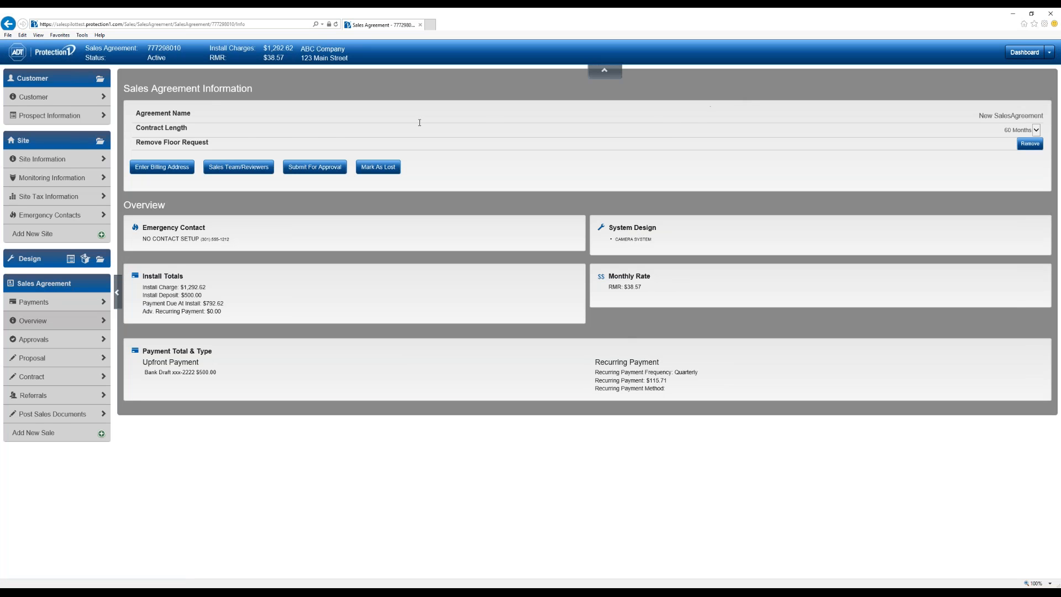
left_click(1010, 130)
left_click(1010, 131)
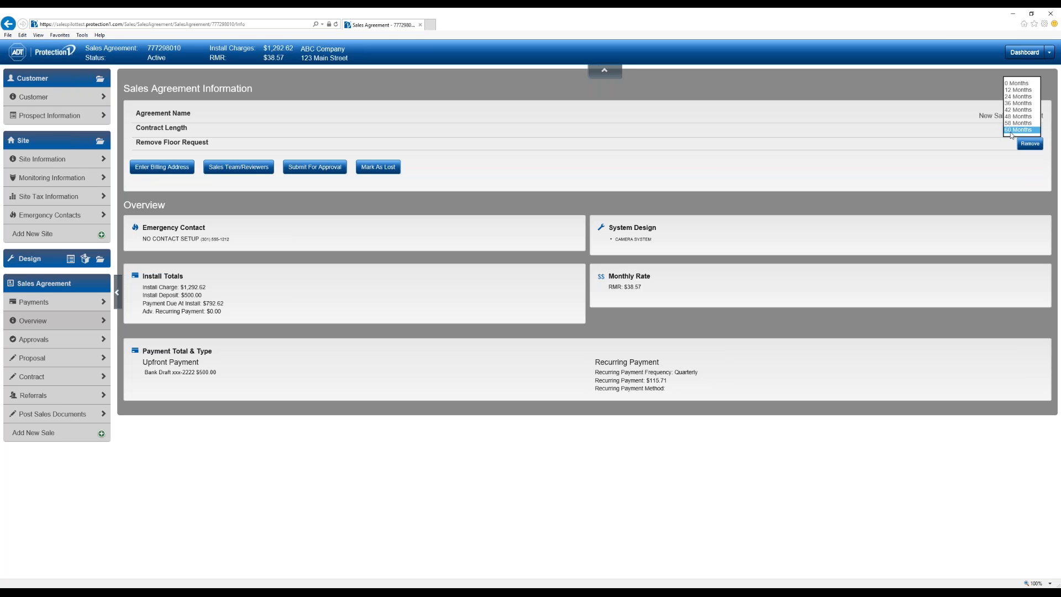
left_click(907, 173)
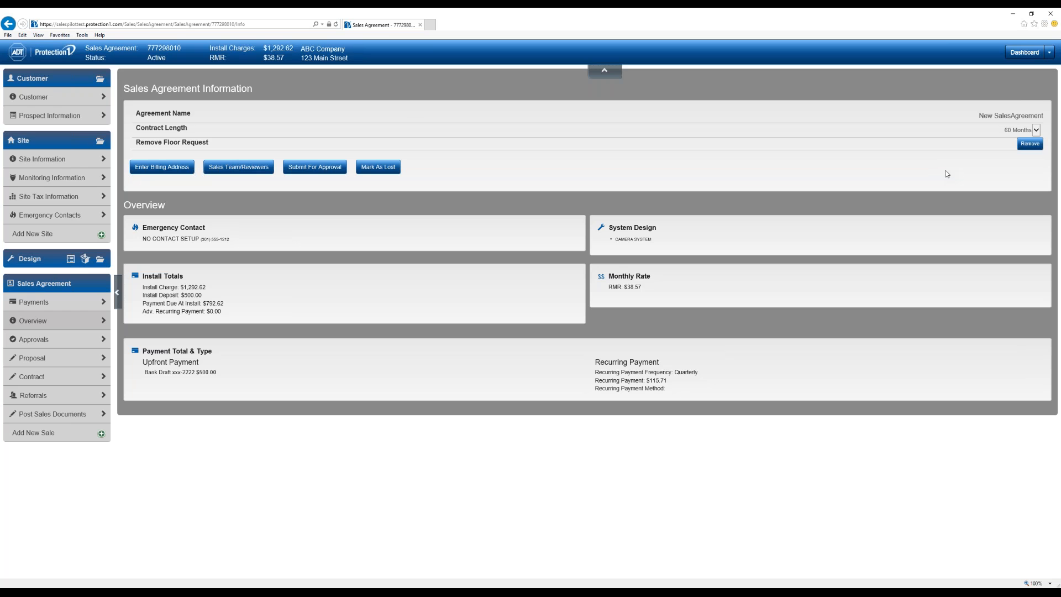
- Remove the floor request, confirming with Ok, and bring up the Billing Address form
left_click(1030, 150)
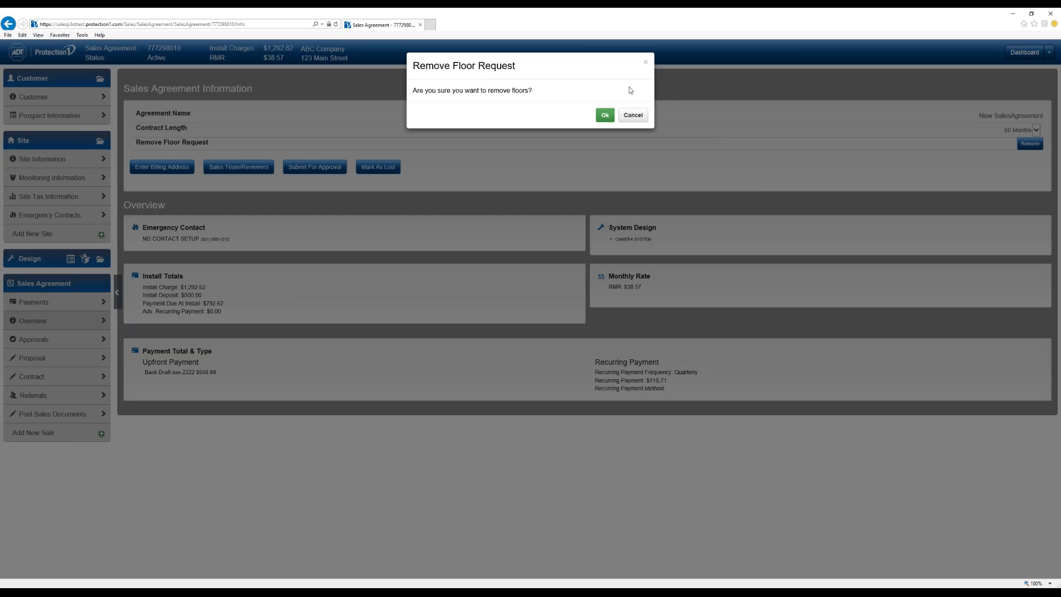
left_click(606, 115)
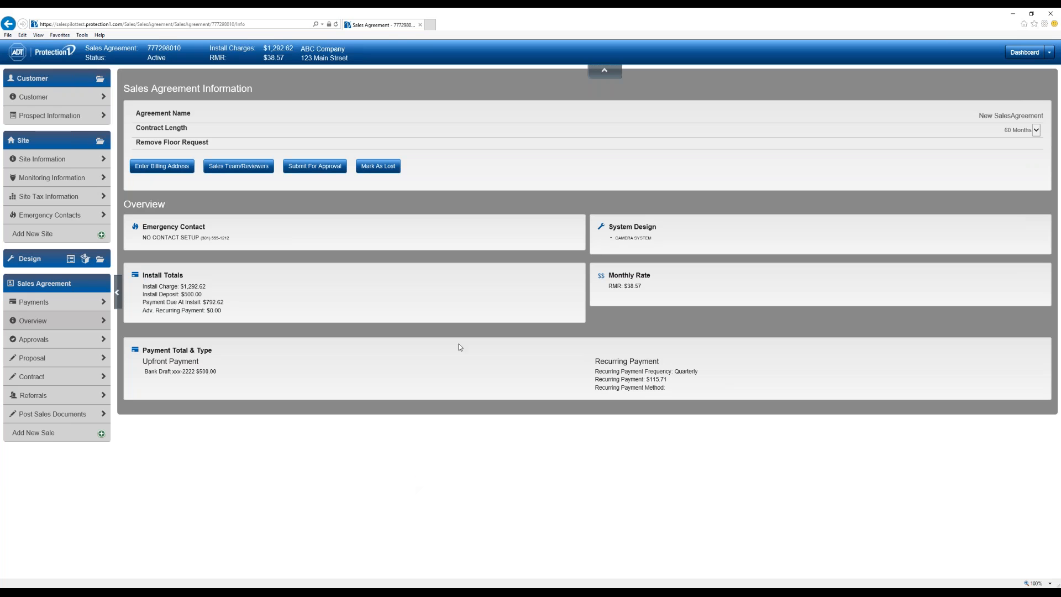
left_click(165, 174)
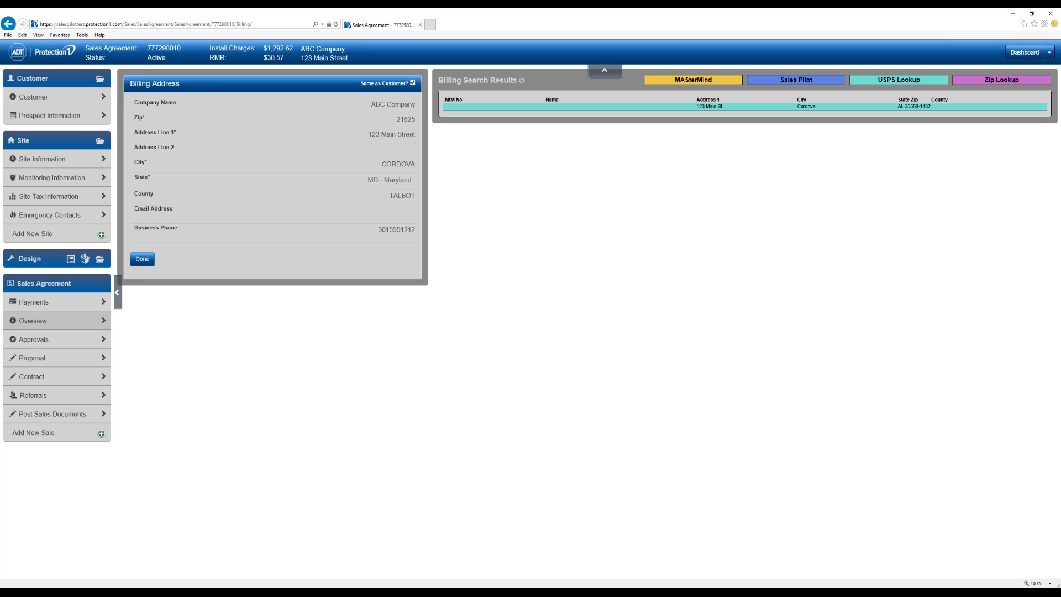
- Accept the billing address and add the Norfolk Branch rep at 50% commission and production as primary
left_click(143, 263)
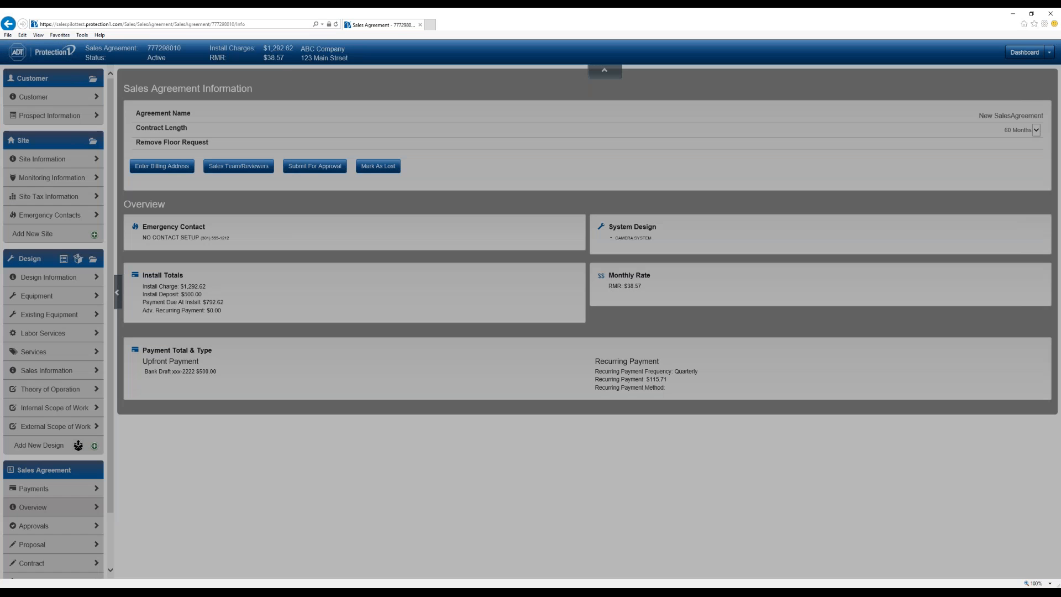
left_click(243, 167)
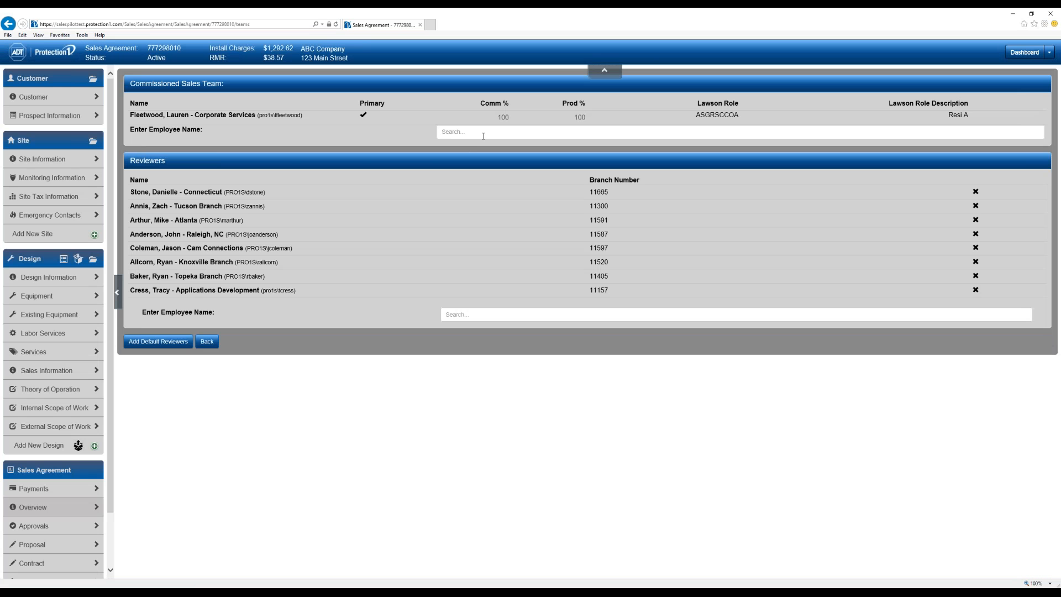
left_click(518, 136)
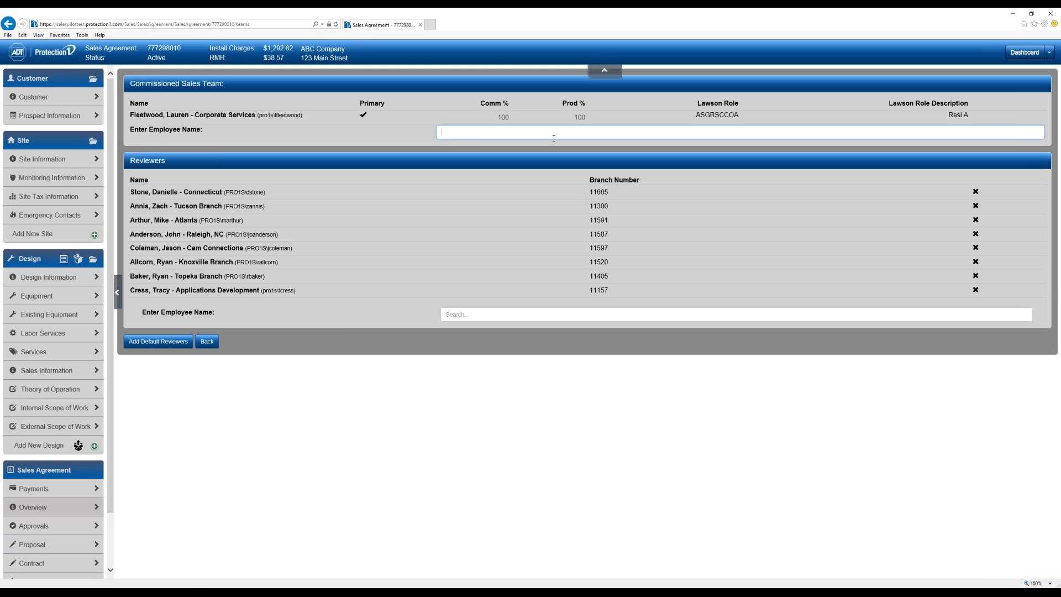
type("ryan")
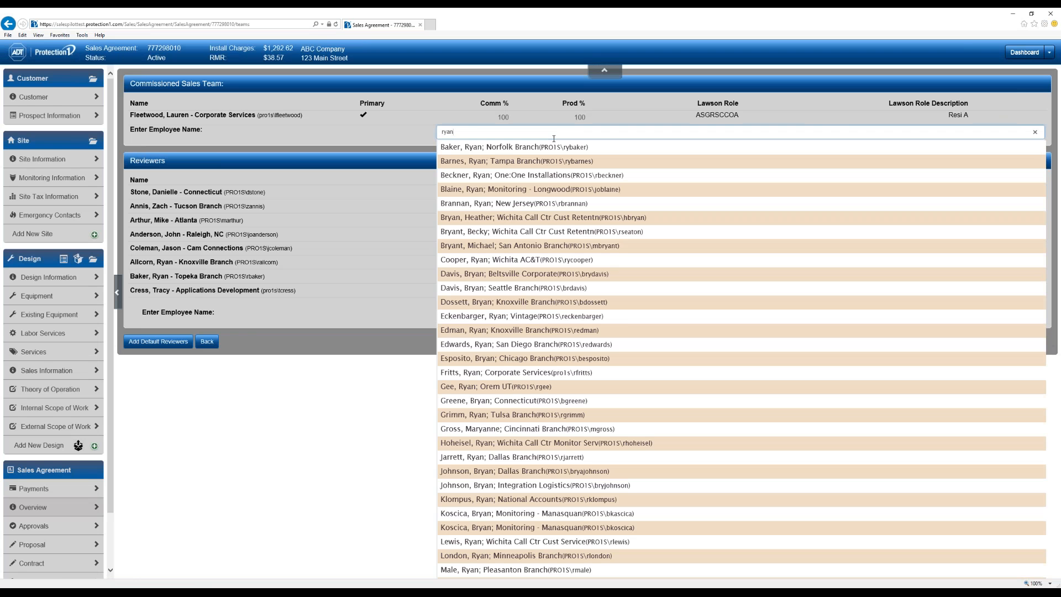
left_click(504, 147)
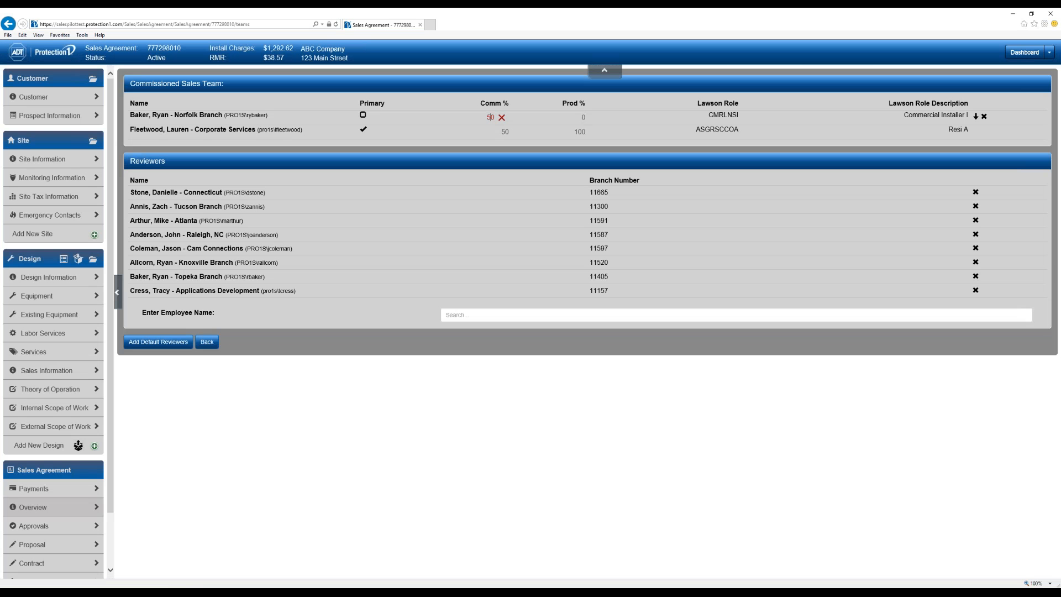
key("Tab")
type("50")
key("Tab")
left_click(710, 518)
left_click(363, 115)
- Change the Corporate Services member to a reviewer, leaving the Norfolk rep at 100%, and go Back
left_click(976, 130)
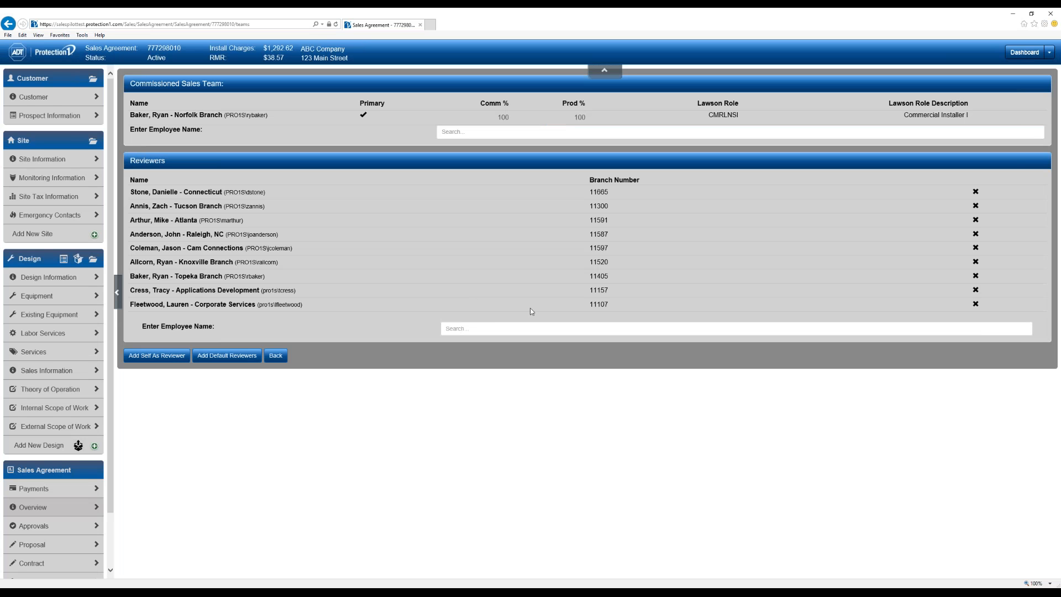
left_click(445, 329)
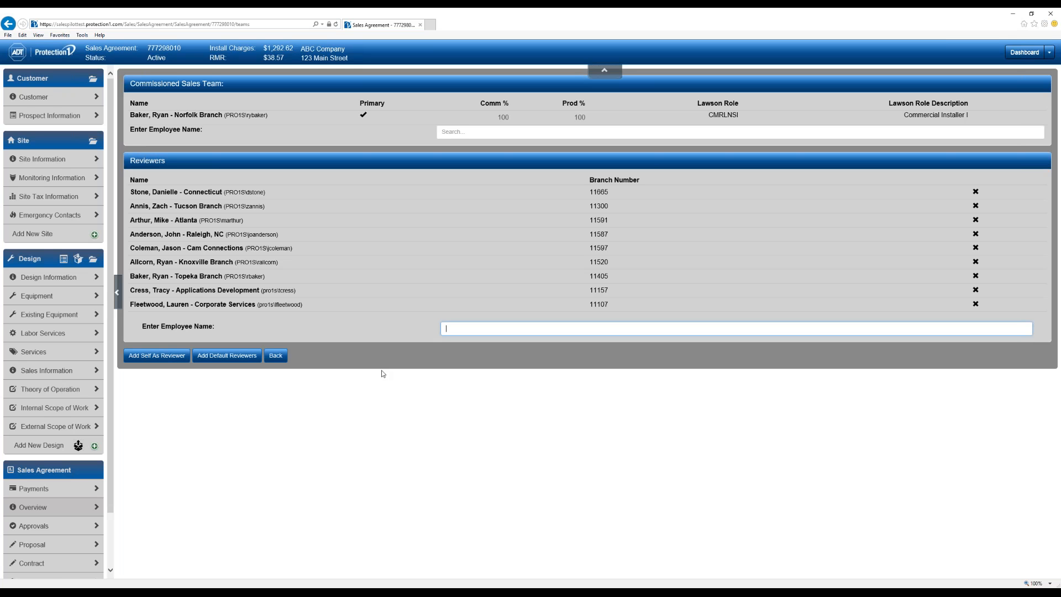
left_click(275, 356)
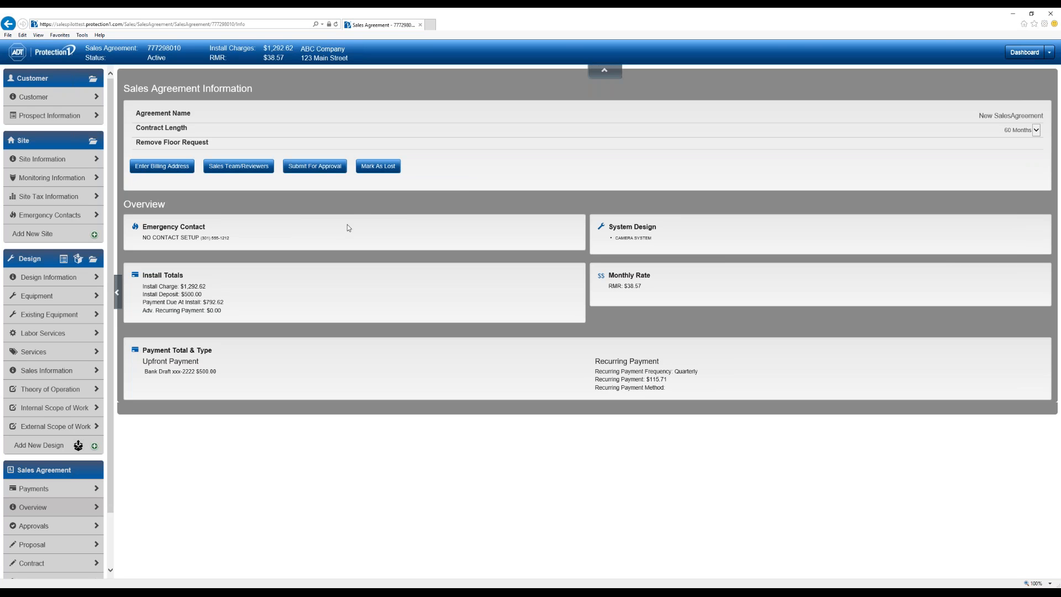
- Submit the agreement for approval and follow the warning to the Prospect Address page
left_click(316, 170)
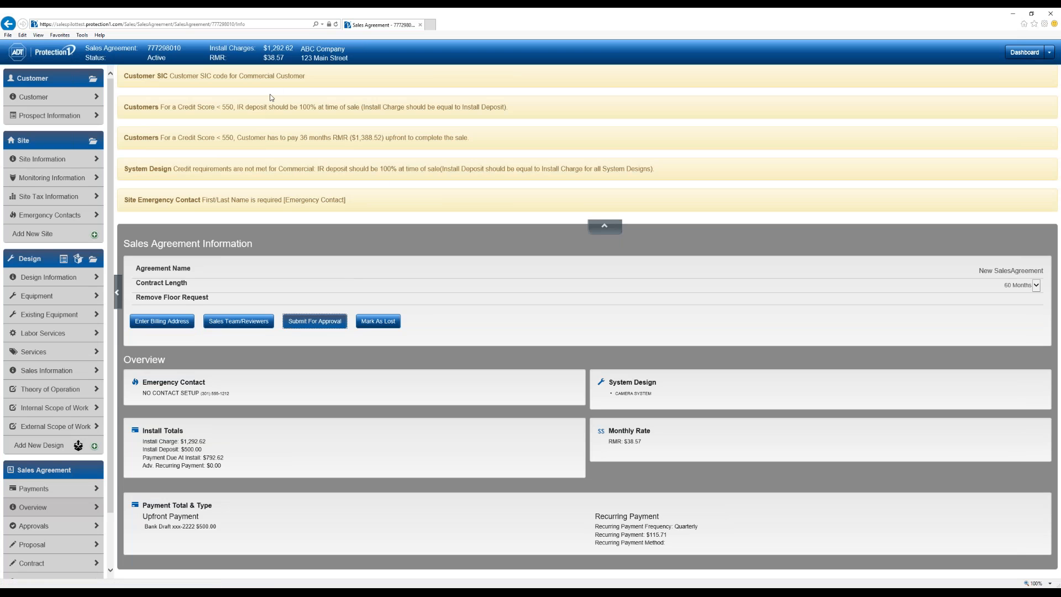
left_click(250, 108)
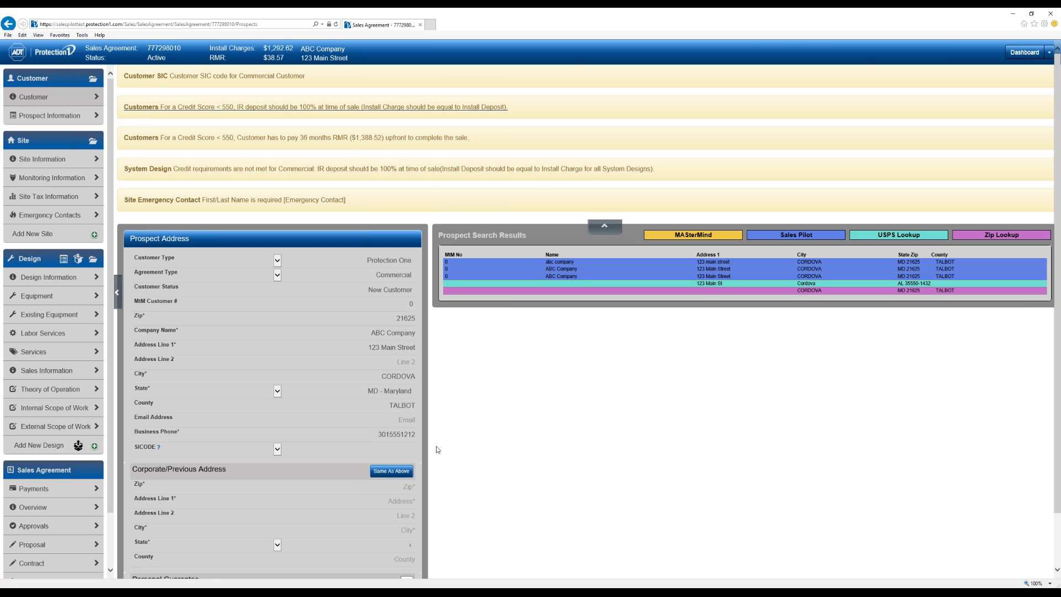
- Set the prospect's SIC code to Government and open the agreement's eSign Signature page
scroll(435, 451, "down", 1)
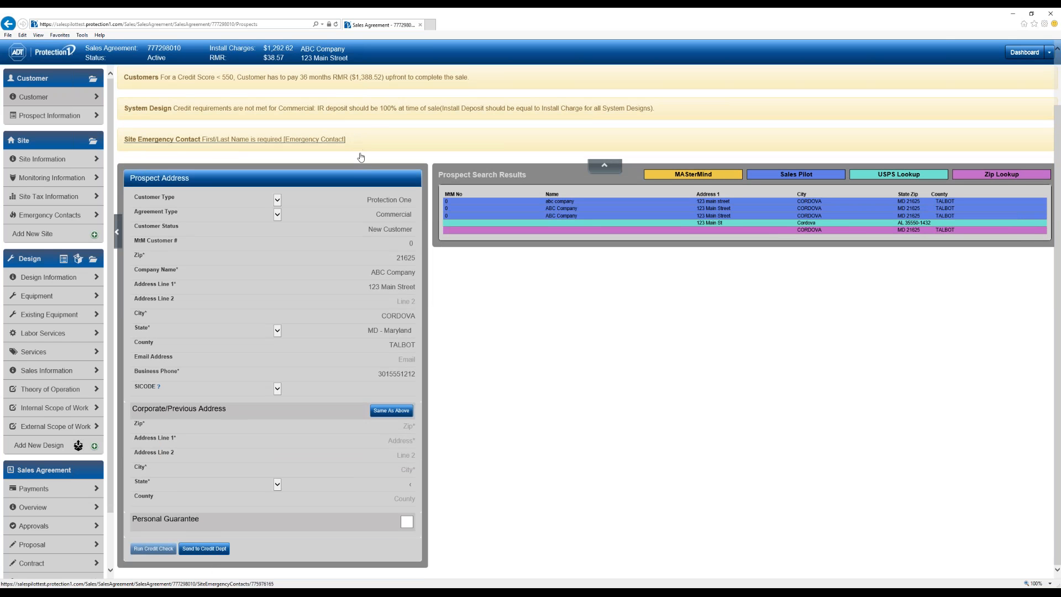
scroll(361, 157, "up", 1)
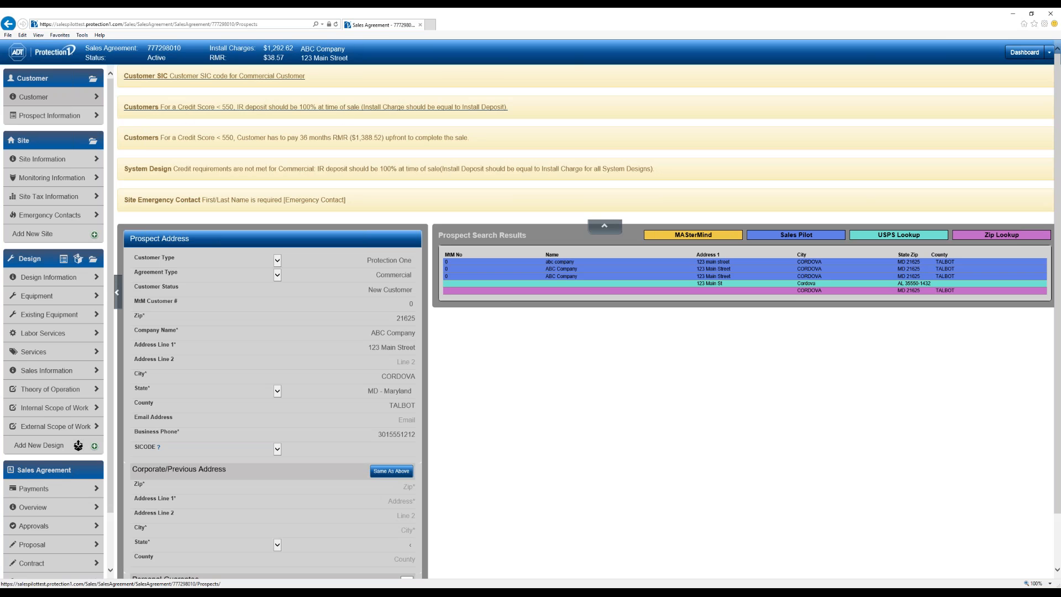
left_click(352, 447)
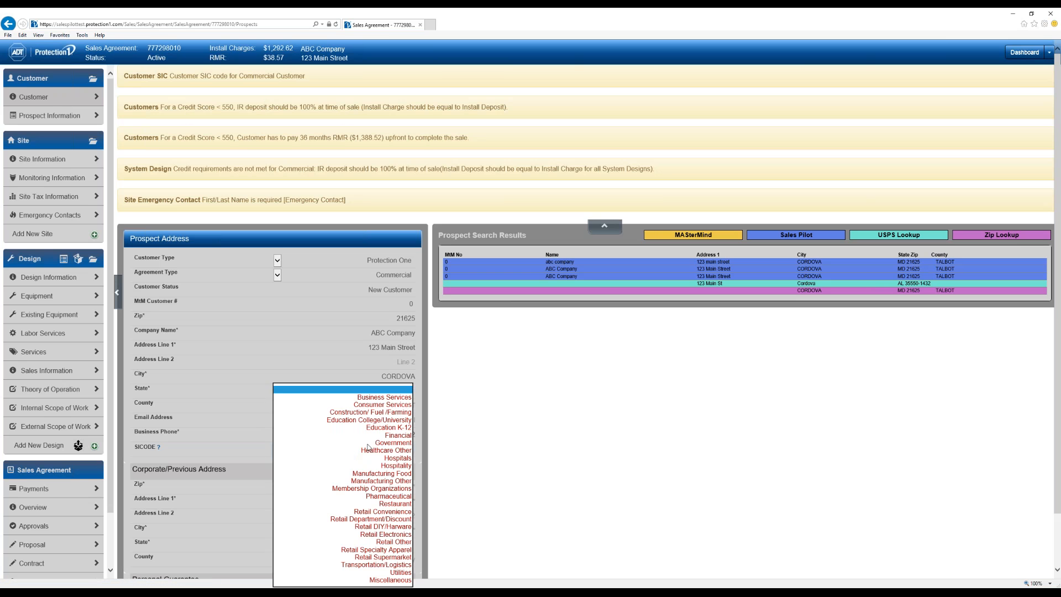
left_click(369, 445)
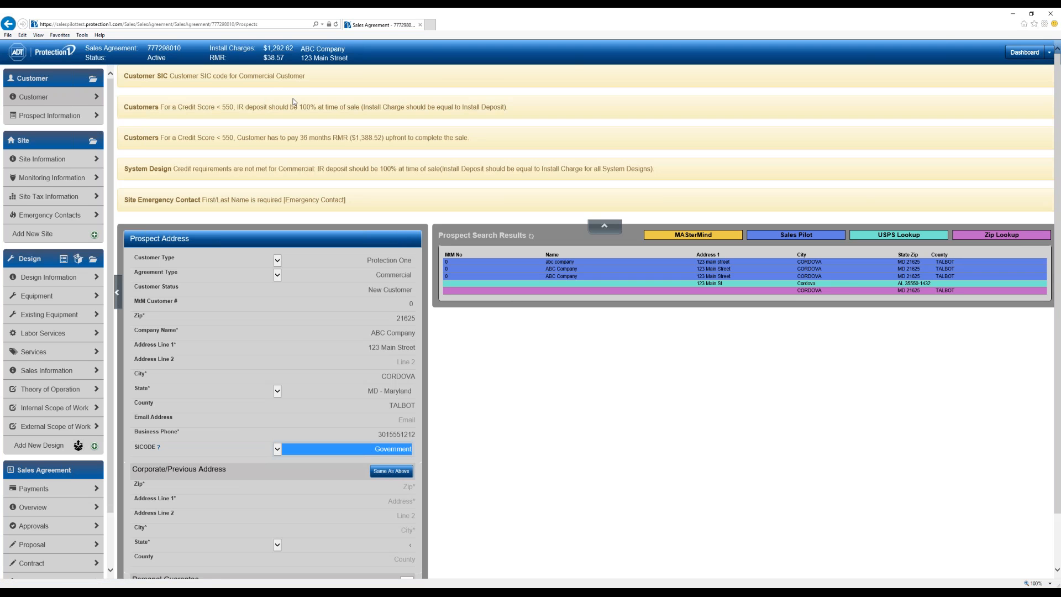
left_click(316, 107)
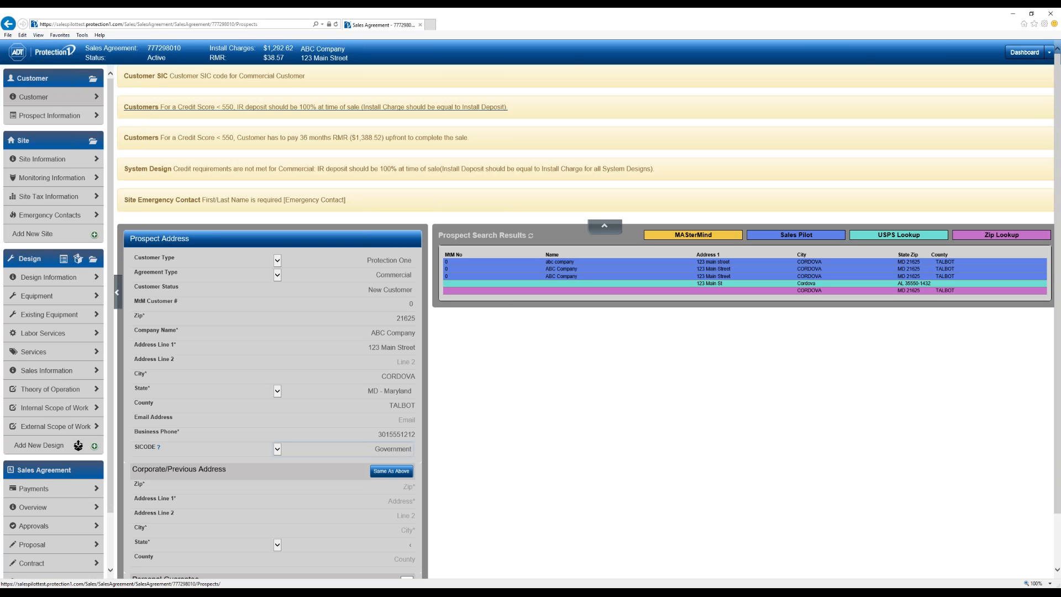
left_click(247, 124)
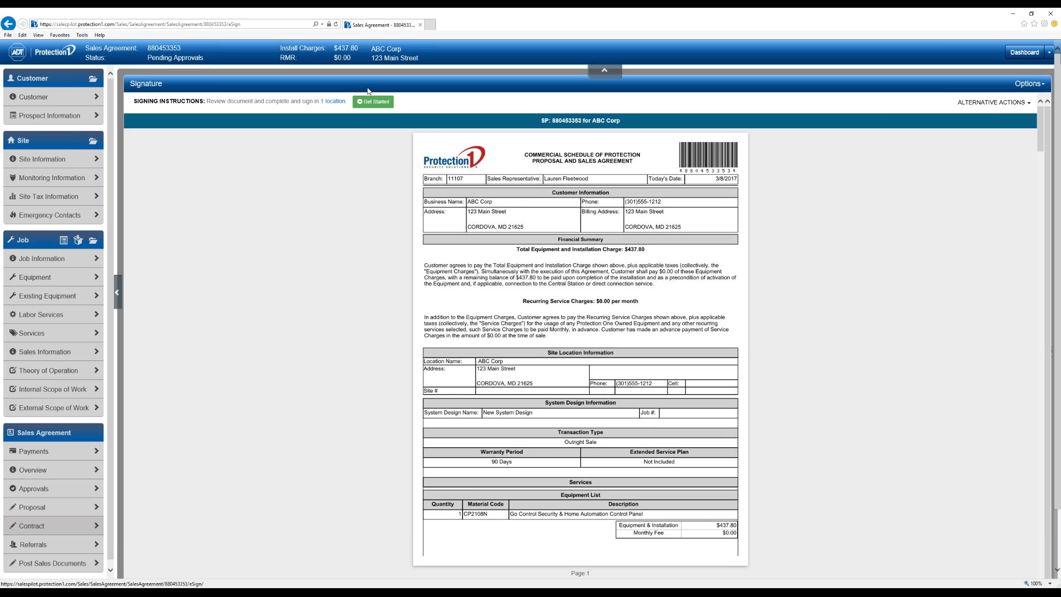
- Start guided signing and draw a customer signature in the page 13 signature box
left_click(336, 24)
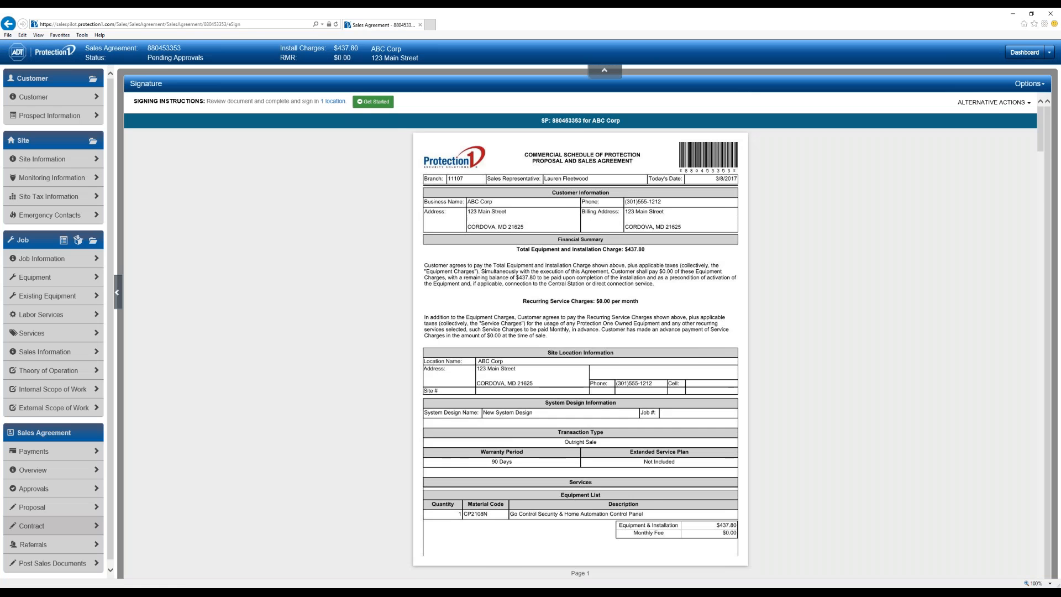
left_click(371, 101)
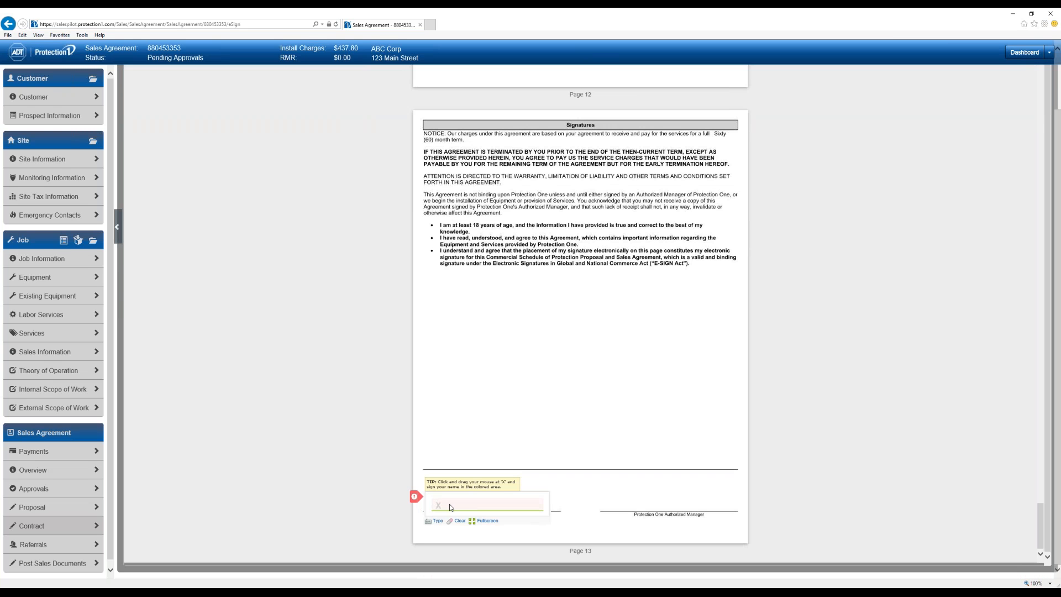
left_click_drag(460, 501, 504, 504)
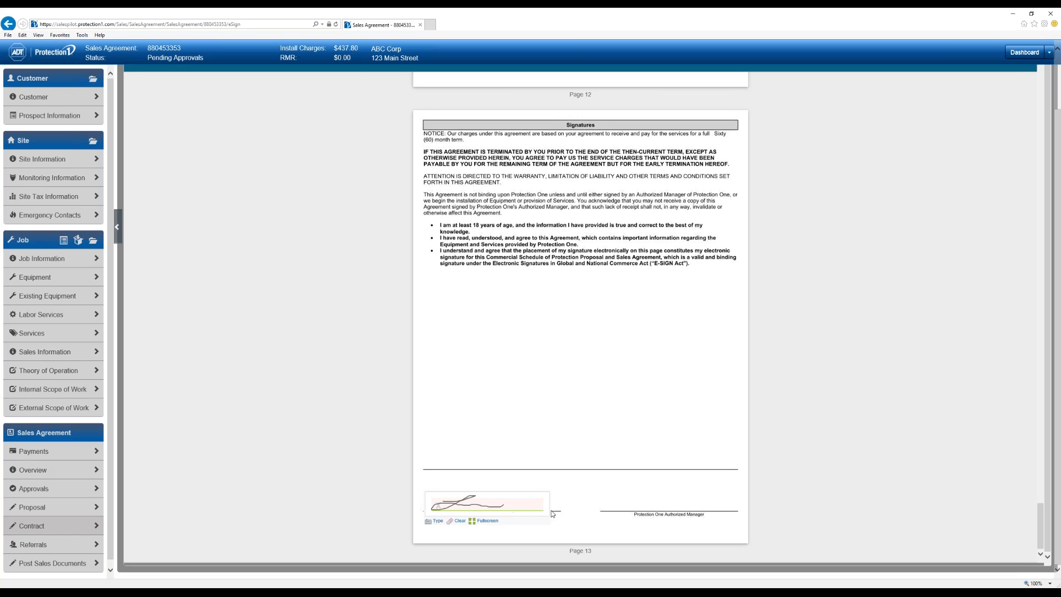
- Redraw the customer's signature on the fullscreen pad and apply it with Done
left_click(489, 521)
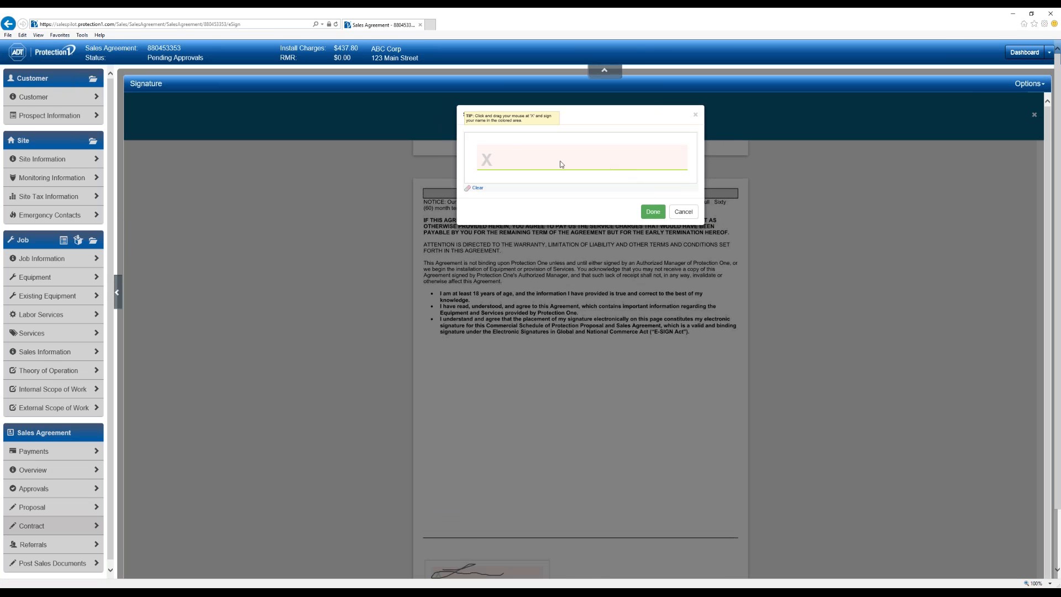
mouse_move(529, 163)
left_mouse_down()
mouse_move(569, 179)
mouse_move(695, 158)
left_mouse_up()
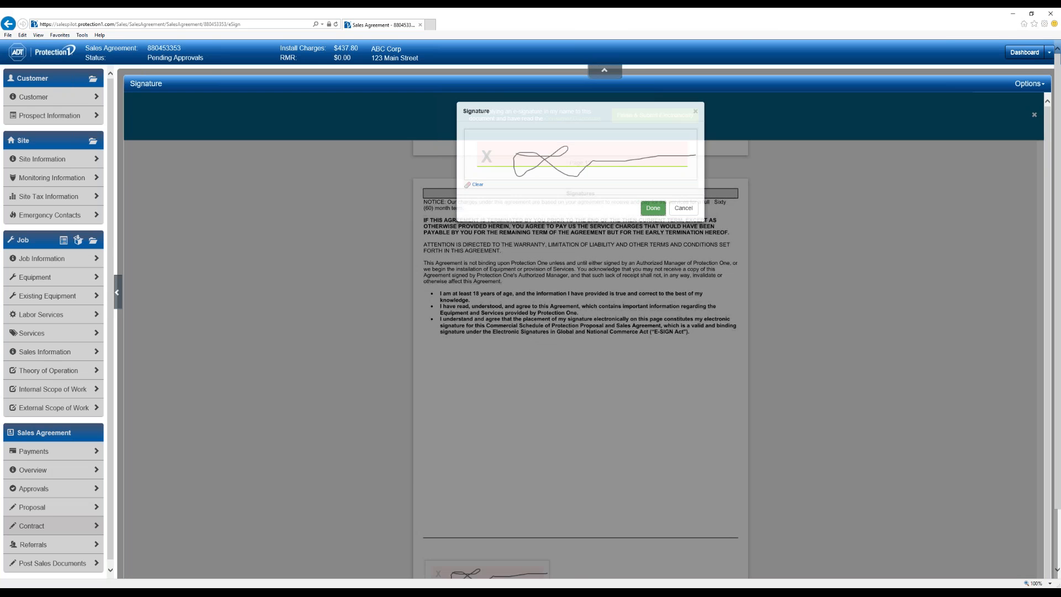
left_click(653, 211)
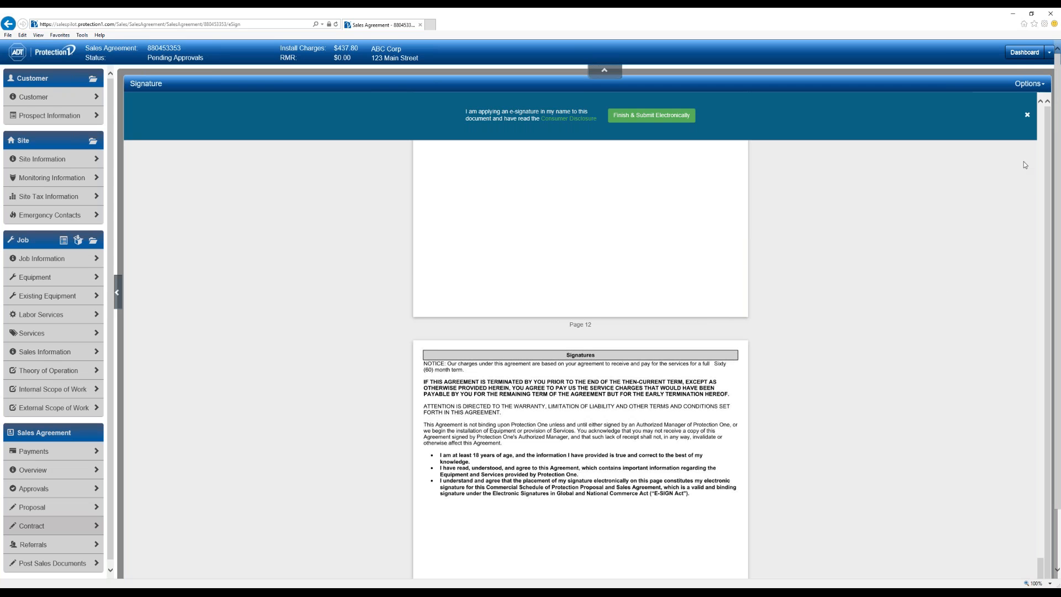
- Collapse the e-sign confirmation prompt and review the sharing Options without choosing one
left_click(1028, 114)
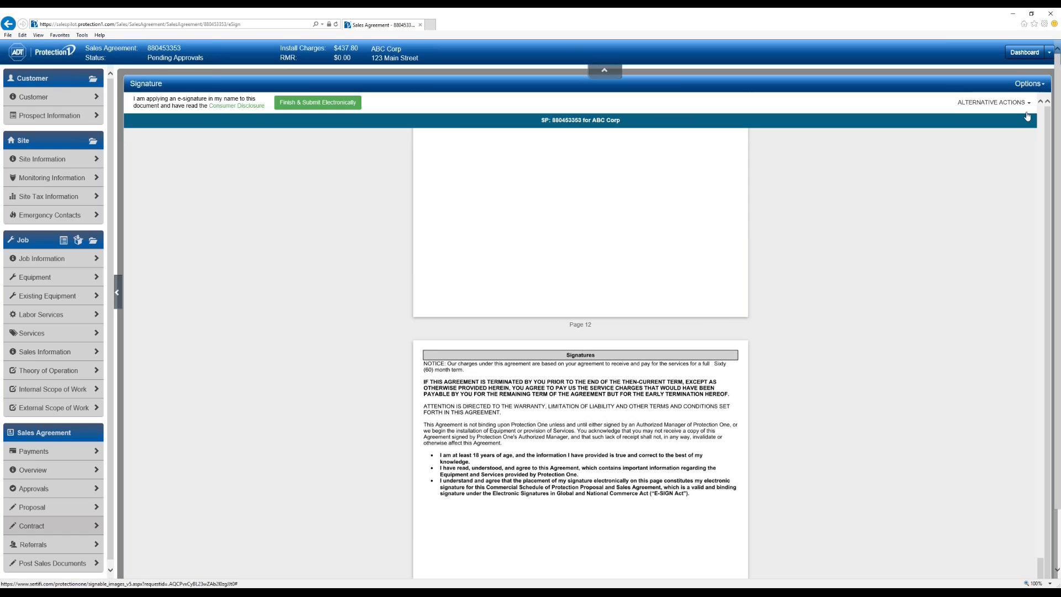
left_click(1028, 84)
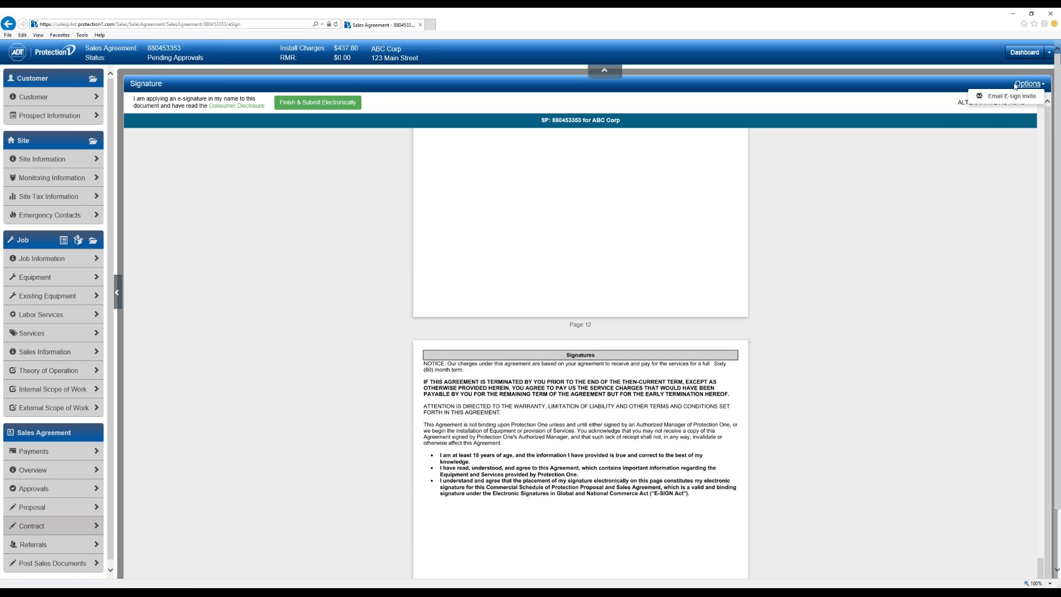
left_click(978, 86)
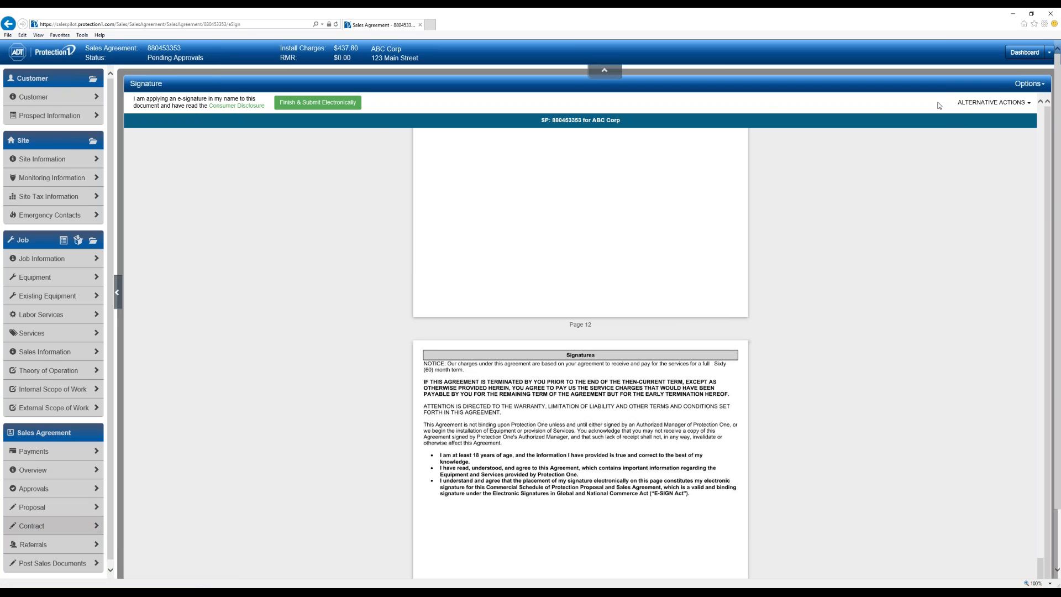
- View the agreement's printable PDF version from Alternative Actions, then close it
left_click(987, 108)
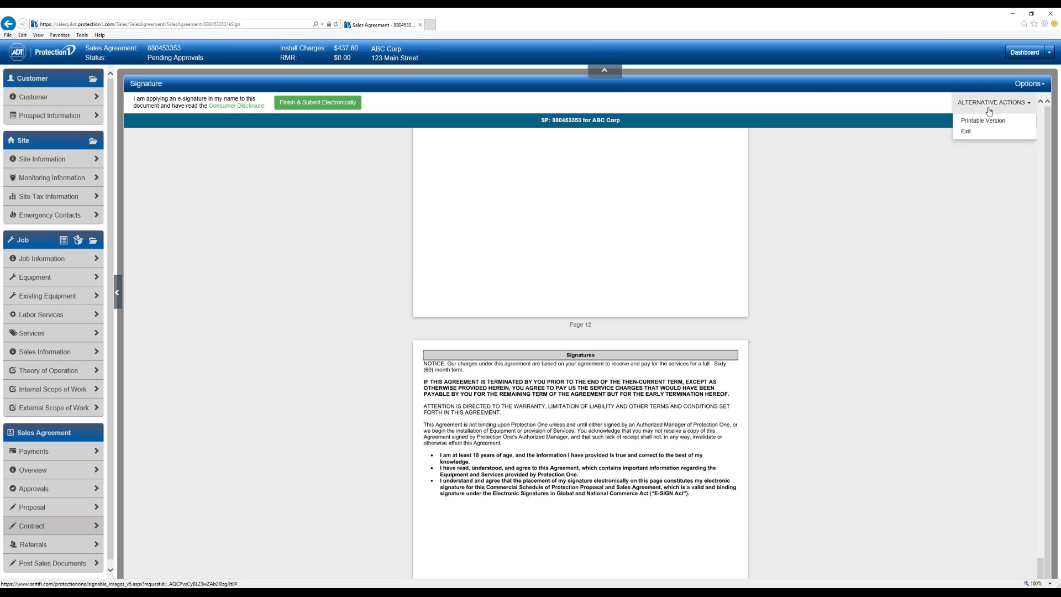
left_click(998, 127)
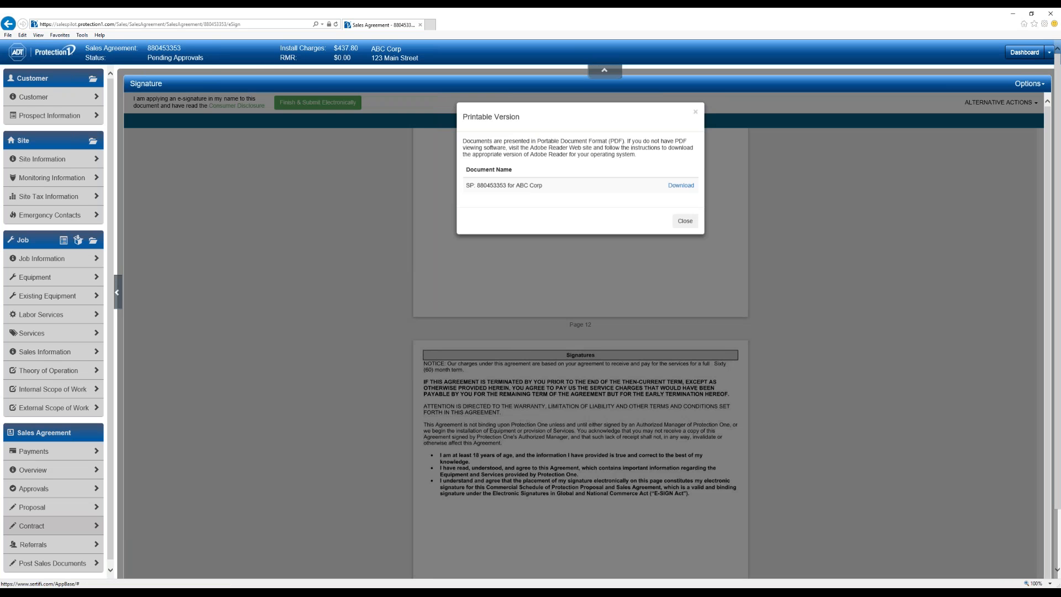
left_click(679, 227)
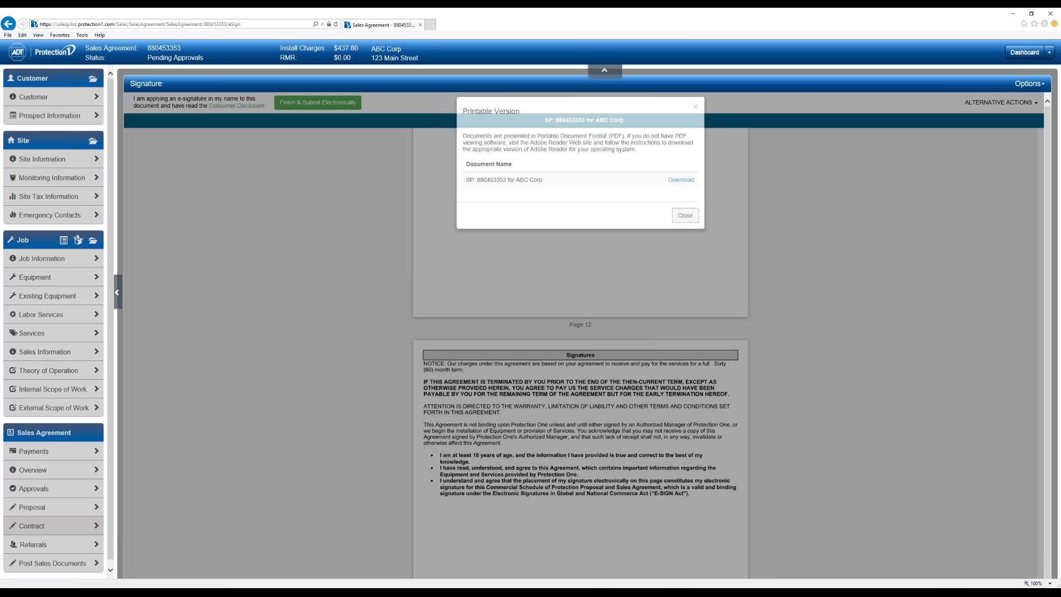
scroll(800, 227, "up", 10)
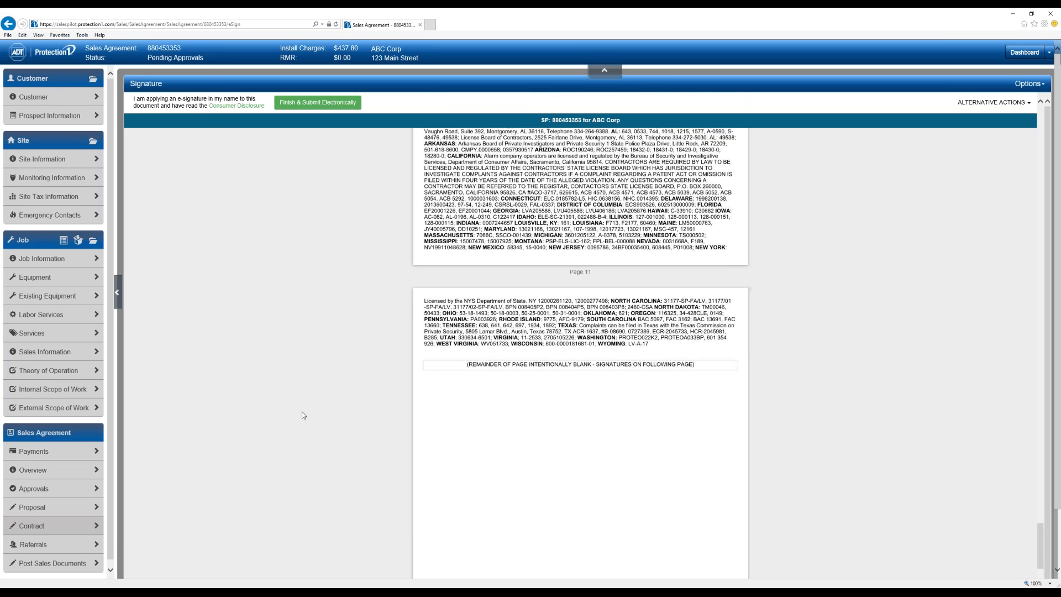
- Open the agreement's Proposal page with SOW, RMR and Extended included and Labor and Equipment Price excluded
left_click(56, 517)
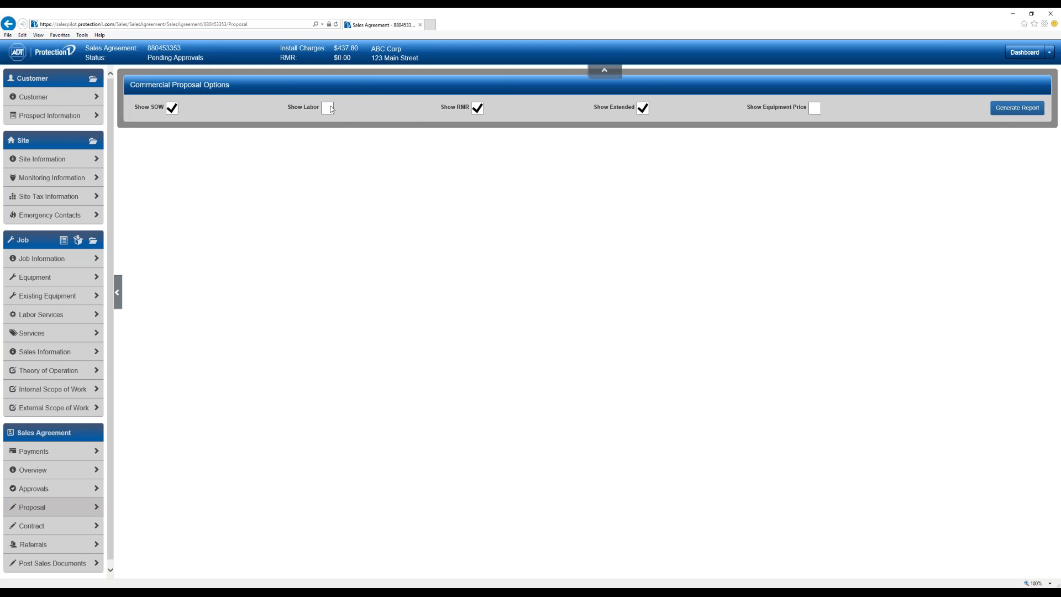
- Generate the proposal report with Show Equipment Price enabled and scroll down through the PDF
left_click(814, 108)
left_click(1022, 114)
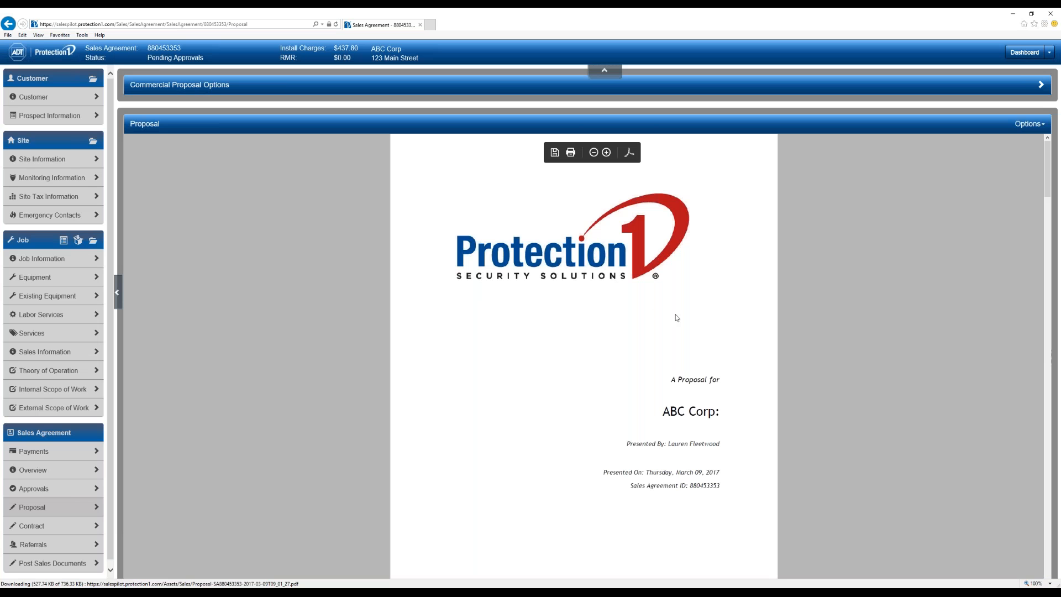
scroll(680, 293, "down", 2)
scroll(598, 293, "down", 10)
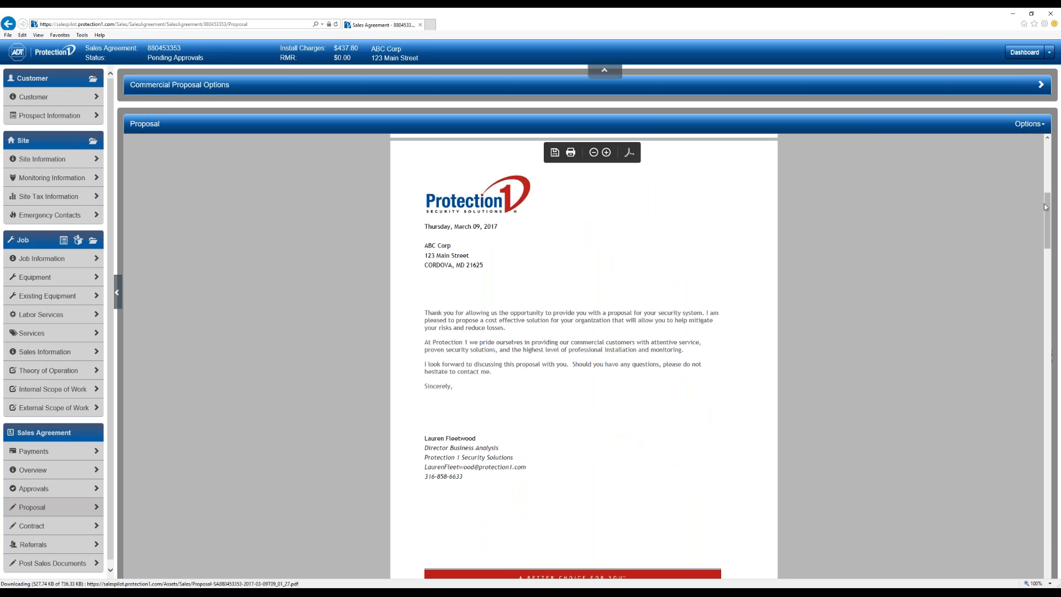
scroll(1050, 332, "down", 10)
scroll(1051, 470, "down", 10)
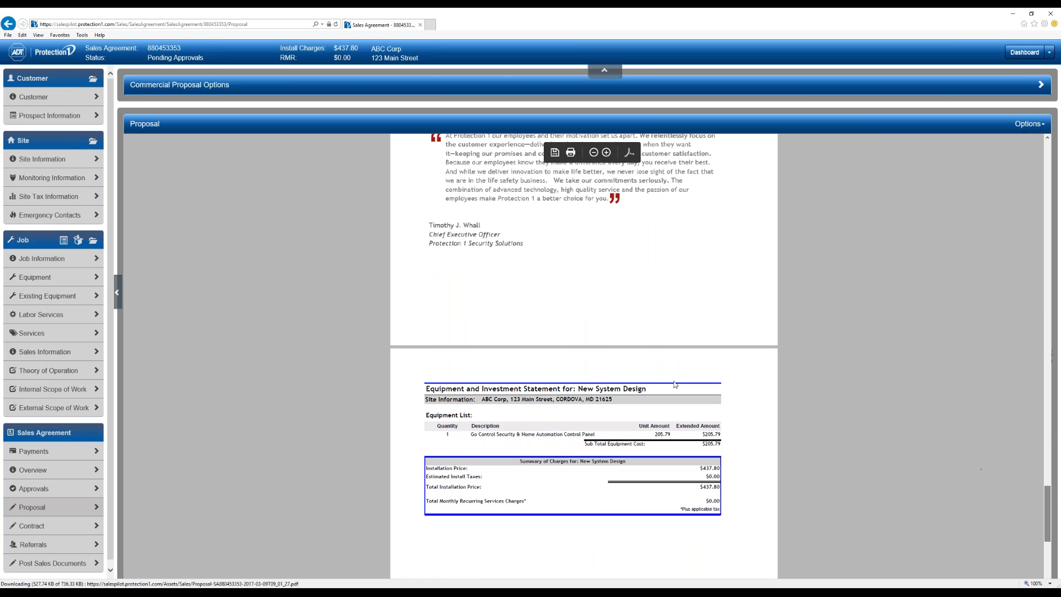
scroll(646, 270, "down", 3)
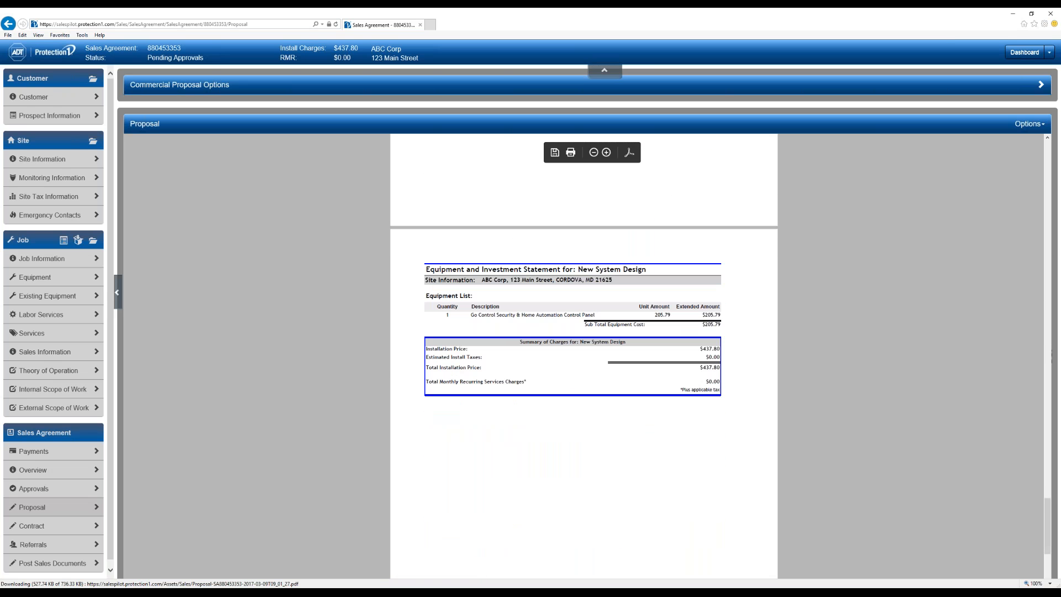
scroll(646, 270, "down", 10)
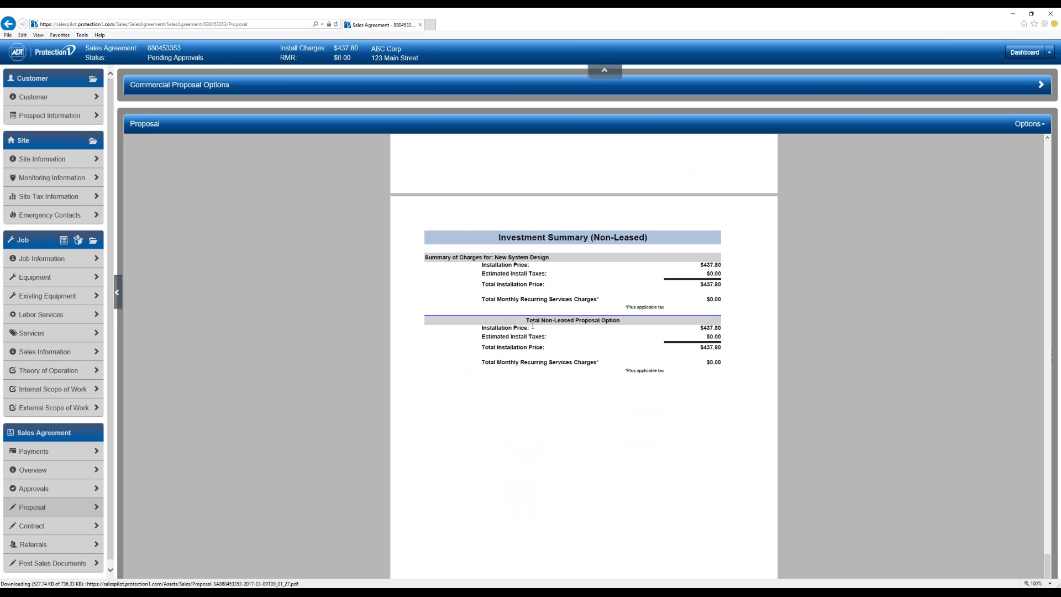
- Scroll back up to the Equipment and Investment Statement and open the Options dropdown
scroll(726, 382, "up", 1)
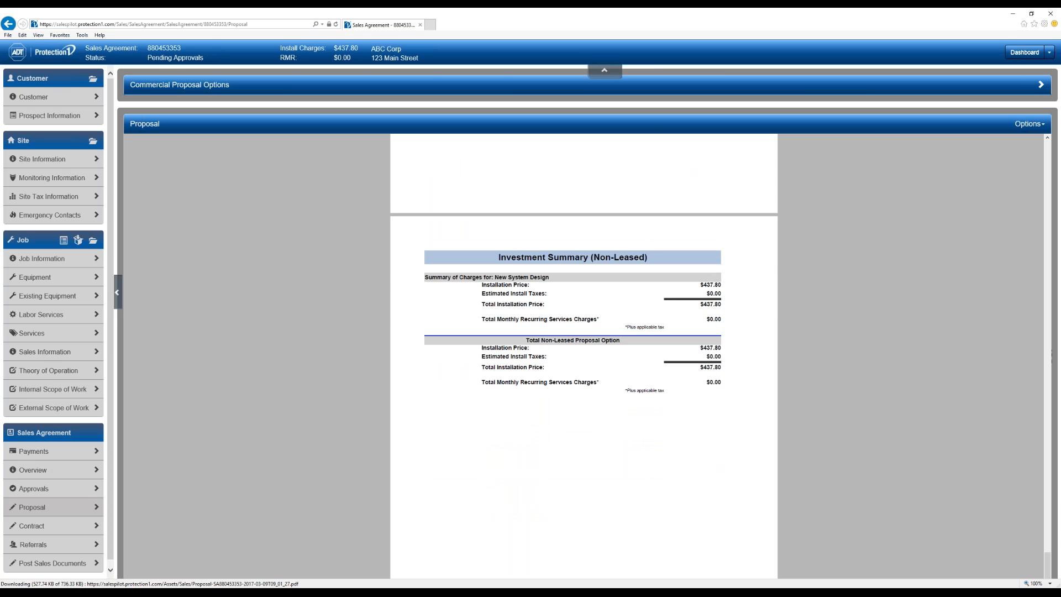
scroll(584, 356, "up", 2)
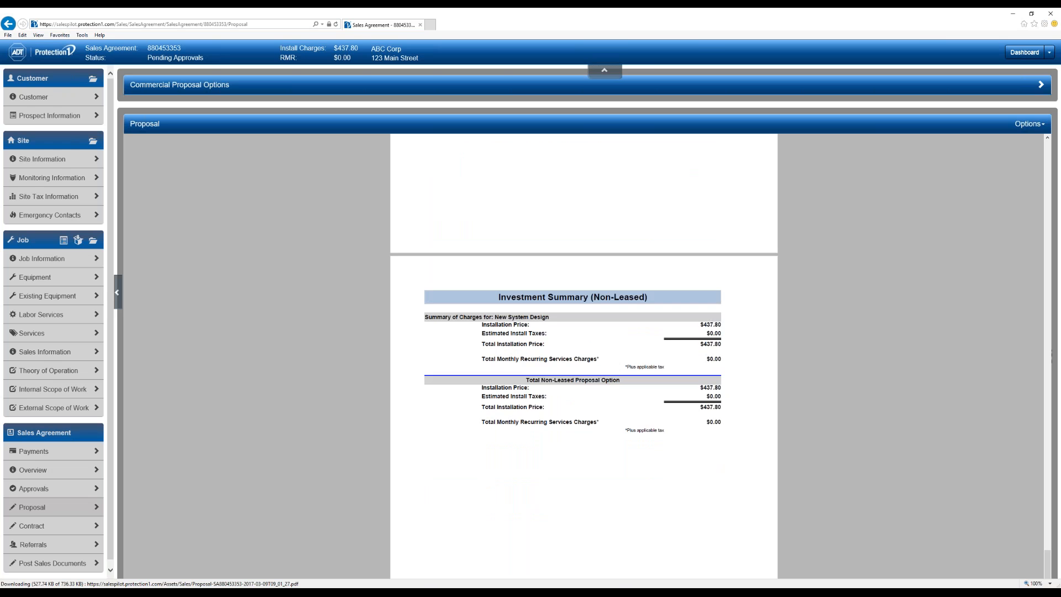
scroll(742, 369, "up", 15)
left_click(1031, 124)
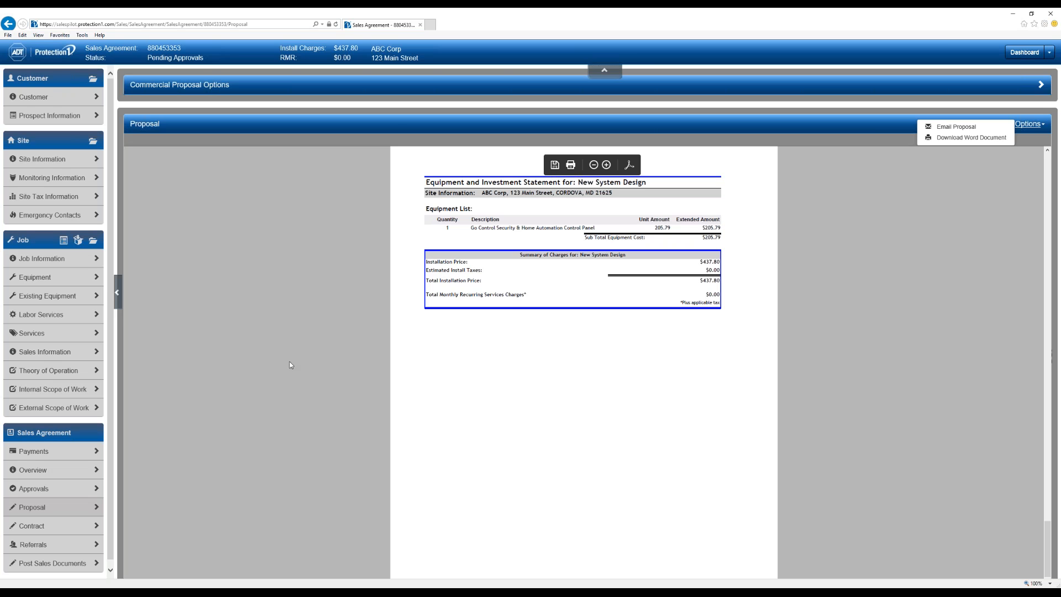
- Dismiss the Options menu, re-expand Commercial Proposal Options, and open Approvals showing four required authorizations
left_click(339, 82)
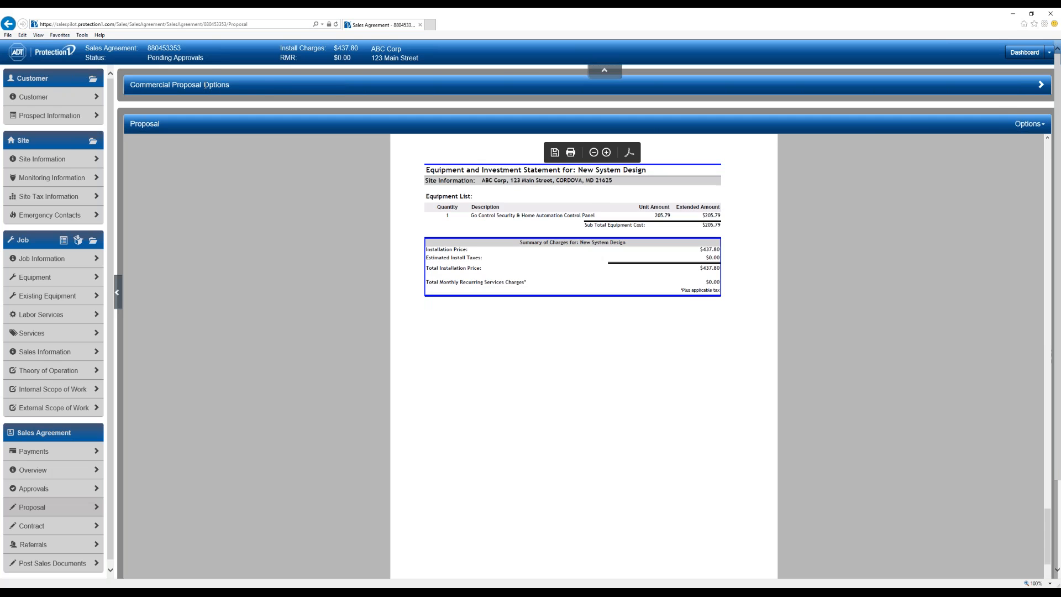
left_click(1041, 87)
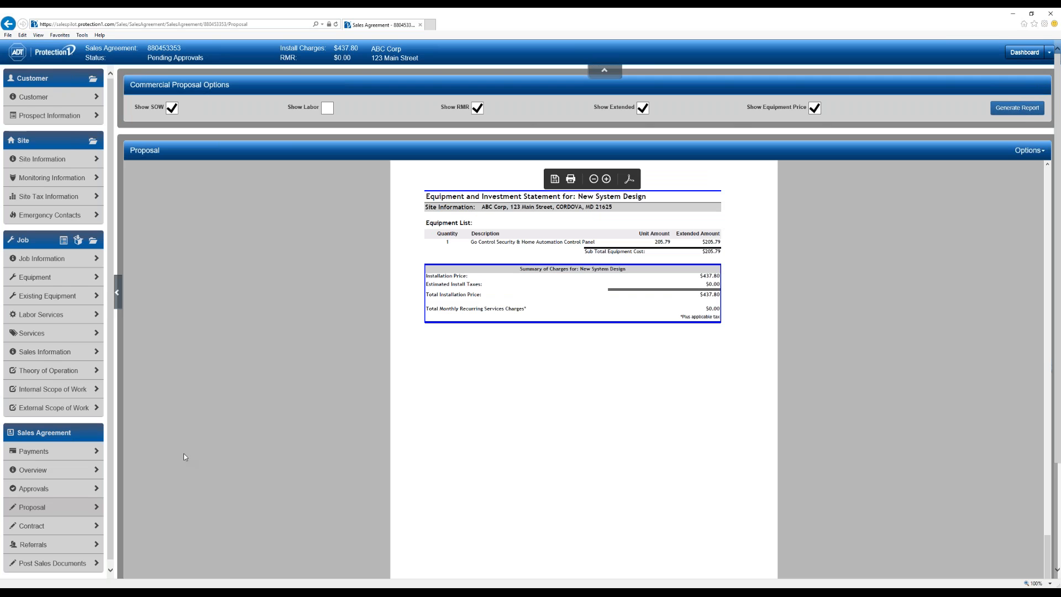
scroll(25, 492, "down", 1)
left_click(28, 483)
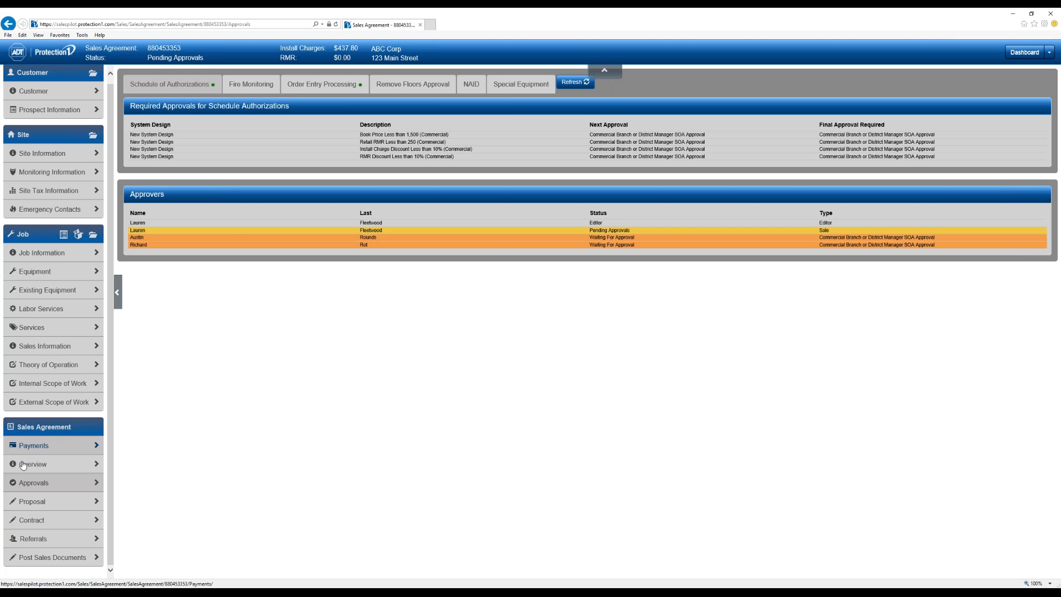
- Open Post Sales Documents, listing eight documents from Installation Packet to Approval Summary
left_click(53, 557)
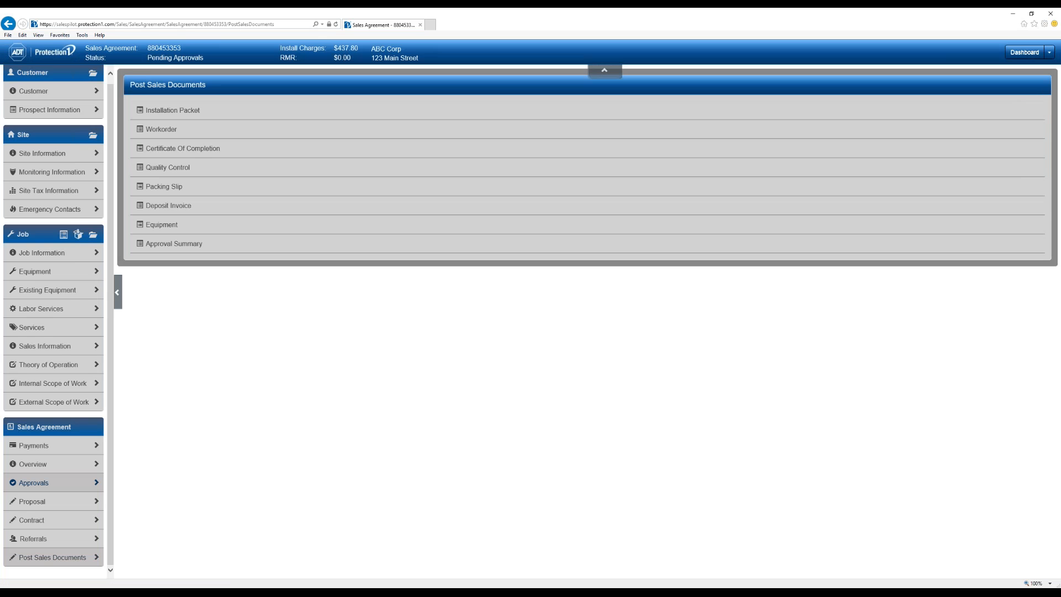
left_click(173, 111)
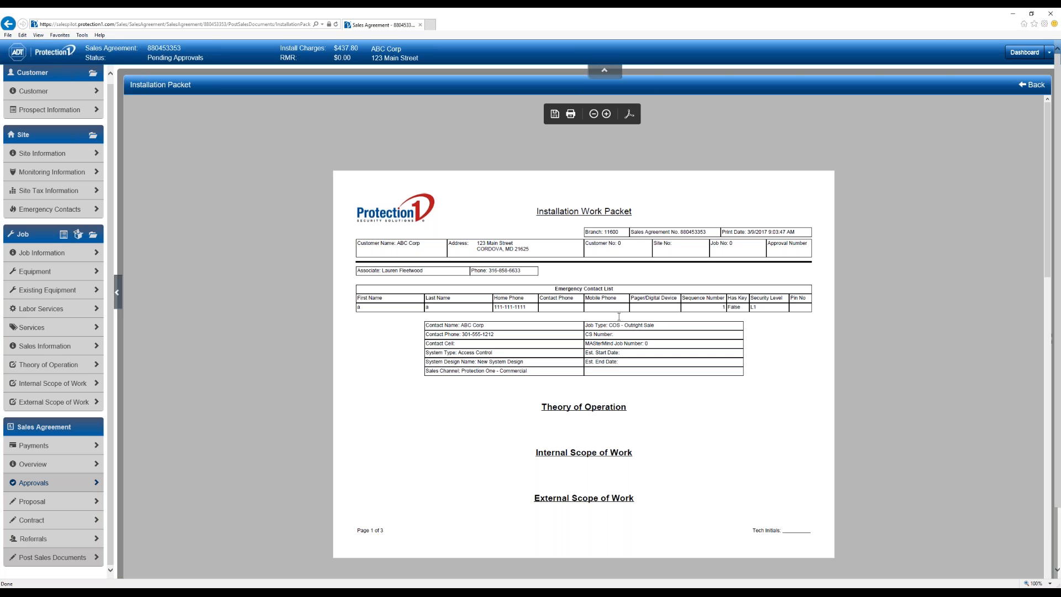
scroll(549, 307, "down", 1)
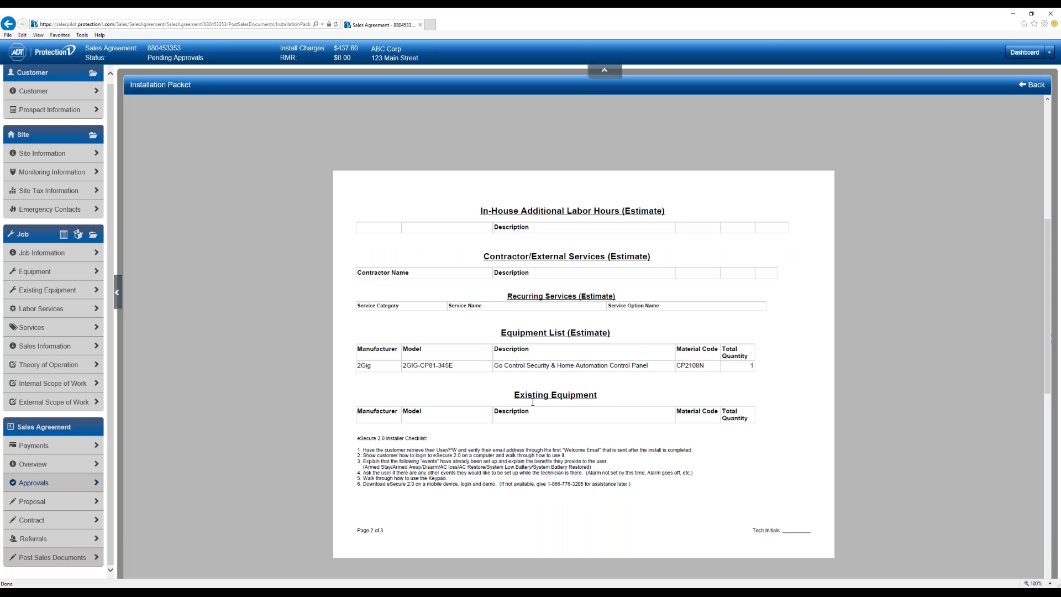
scroll(783, 261, "up", 1)
left_click(1032, 85)
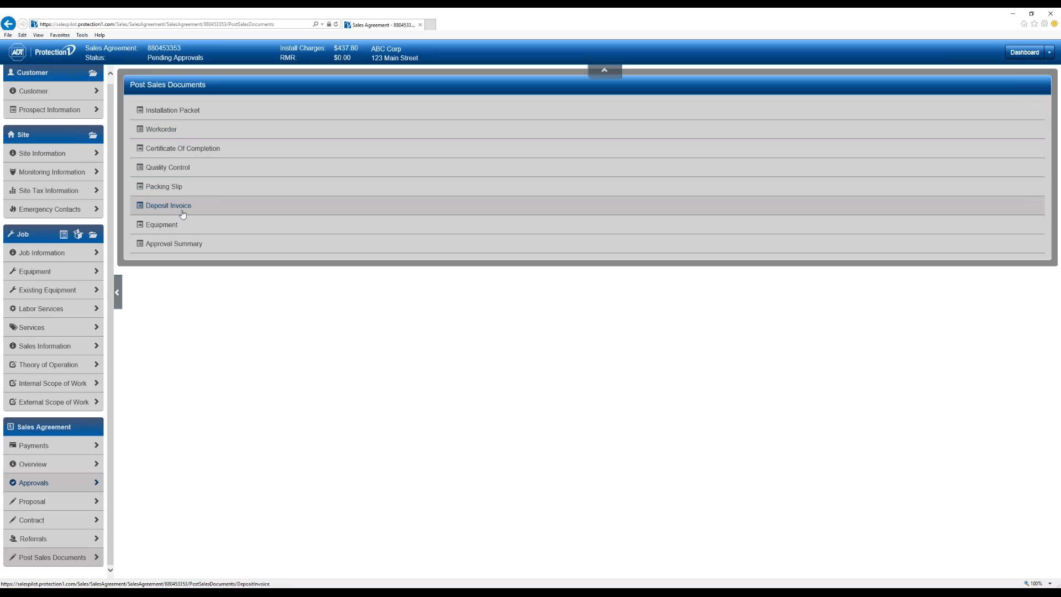
left_click(171, 206)
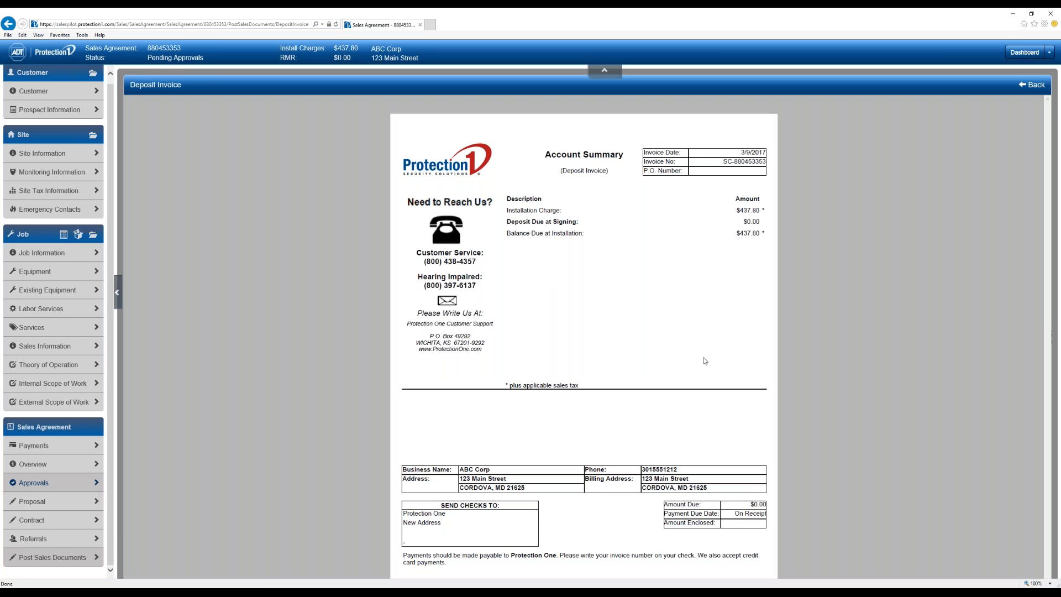
left_click(1035, 87)
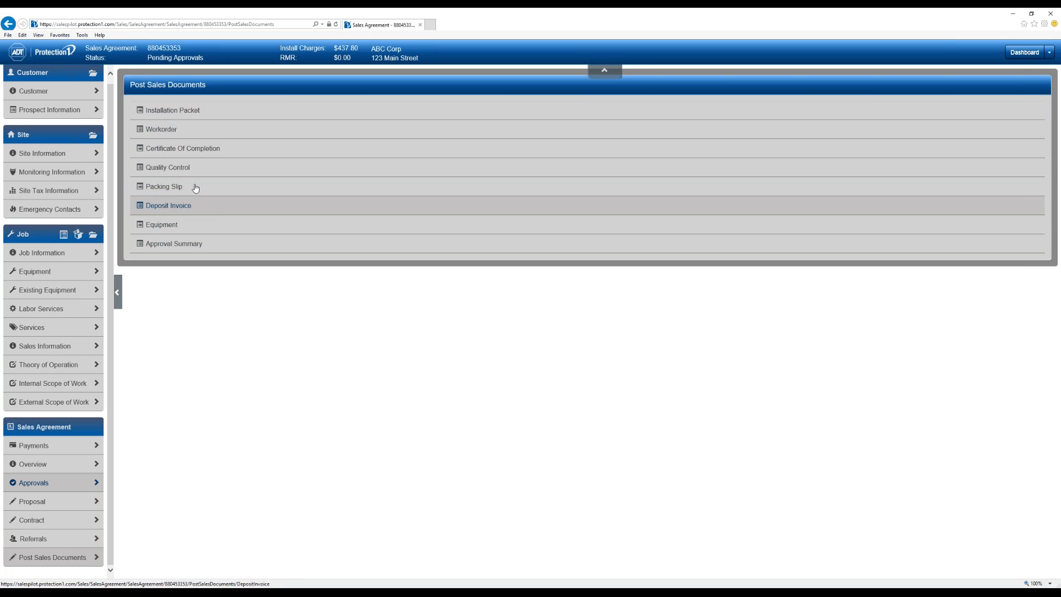
left_click(158, 129)
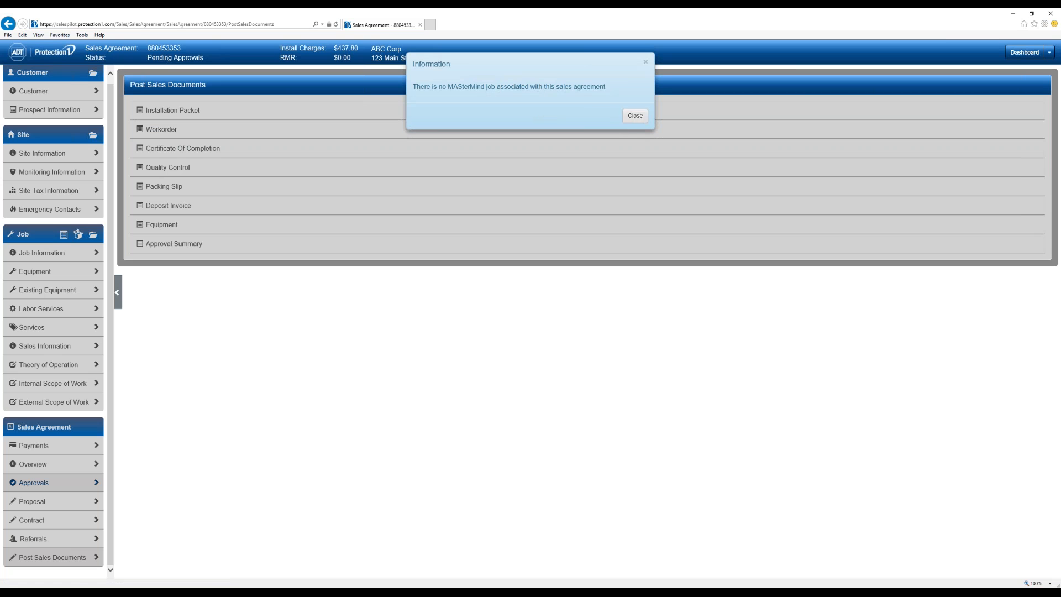
left_click(635, 115)
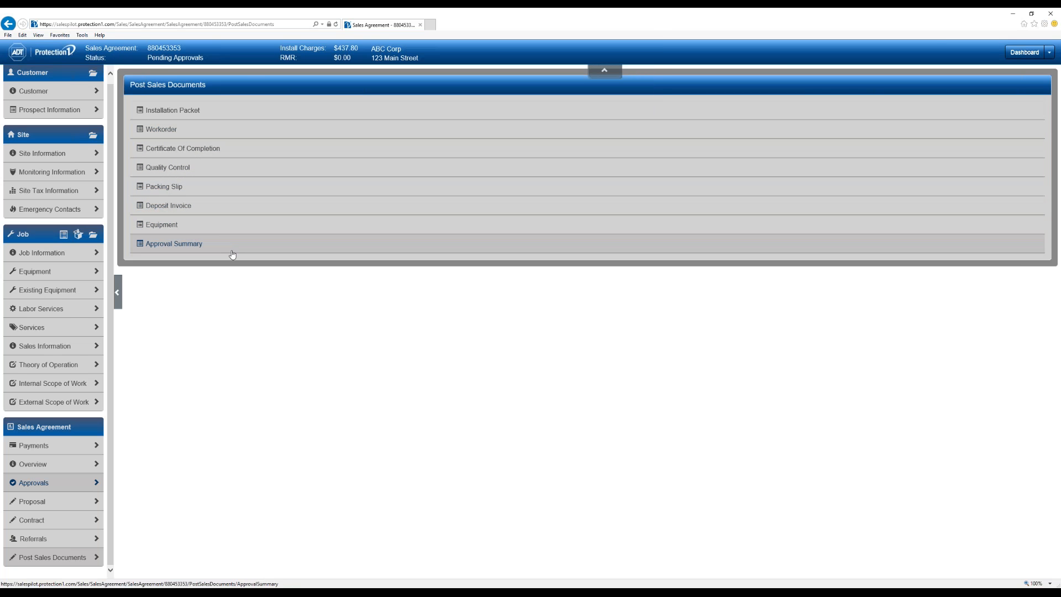
- Answer the first Referrals question Yes then No, then return to the All Leads dashboard
left_click(55, 541)
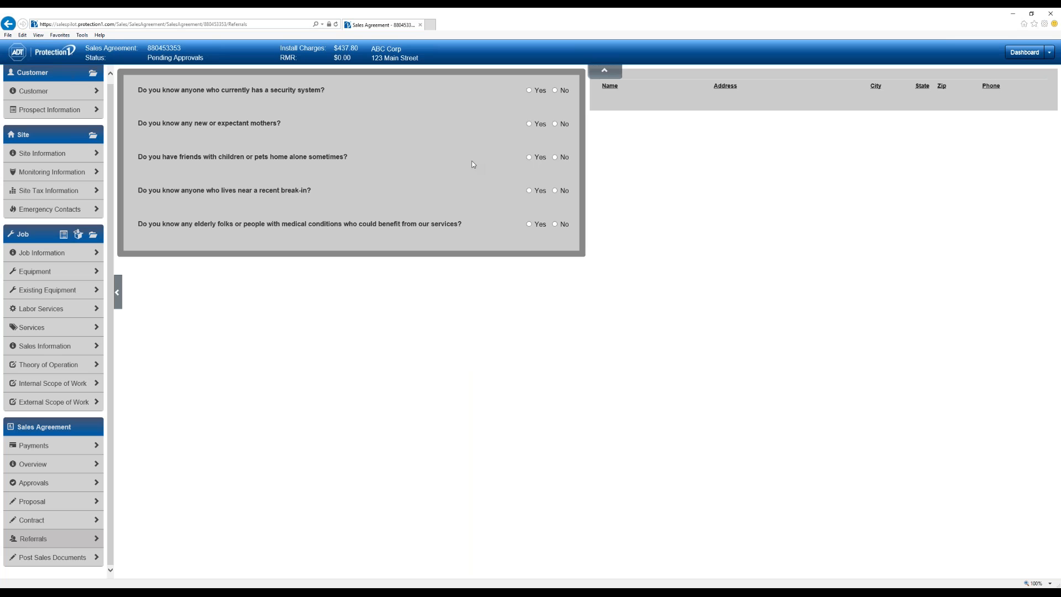
left_click(529, 90)
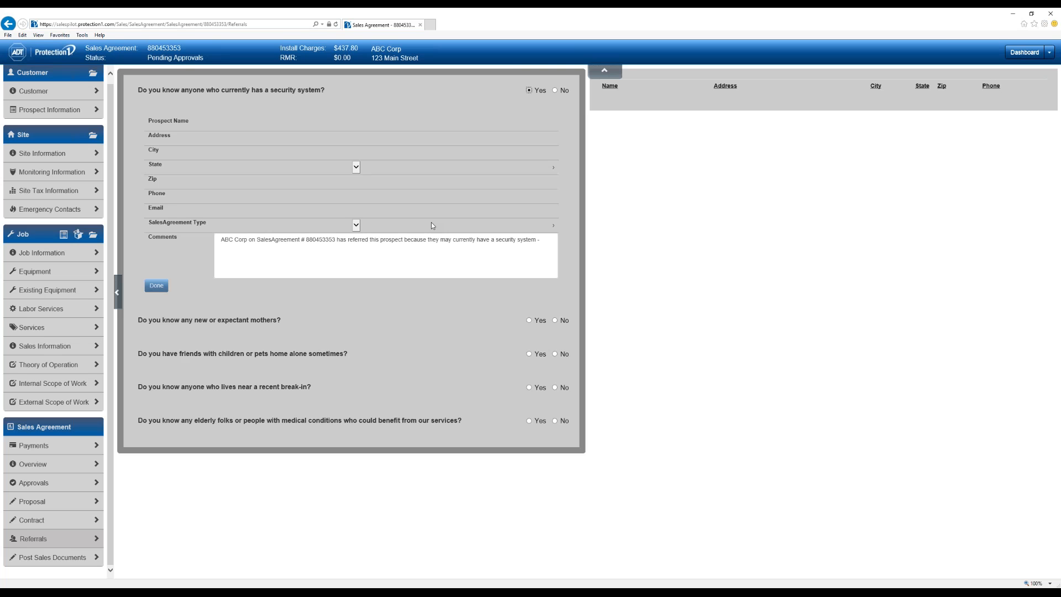
left_click_drag(220, 239, 586, 275)
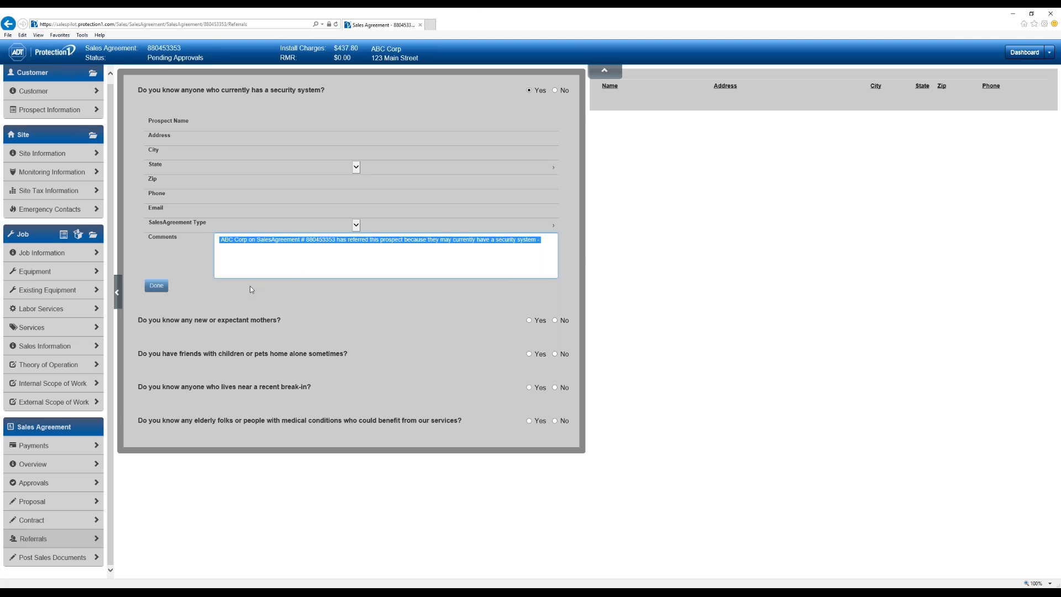
left_click(553, 90)
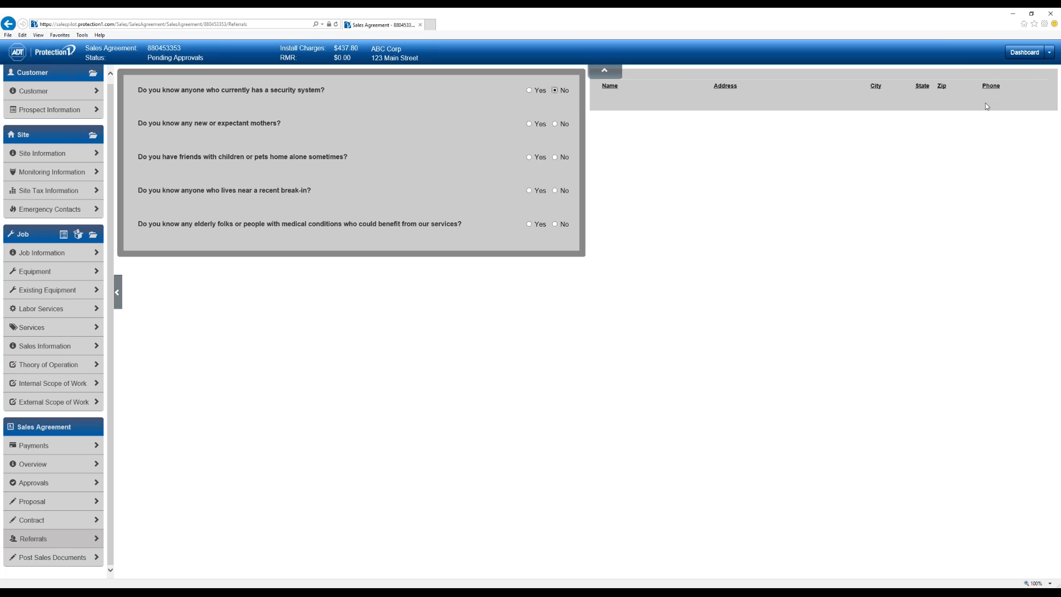
left_click(1025, 52)
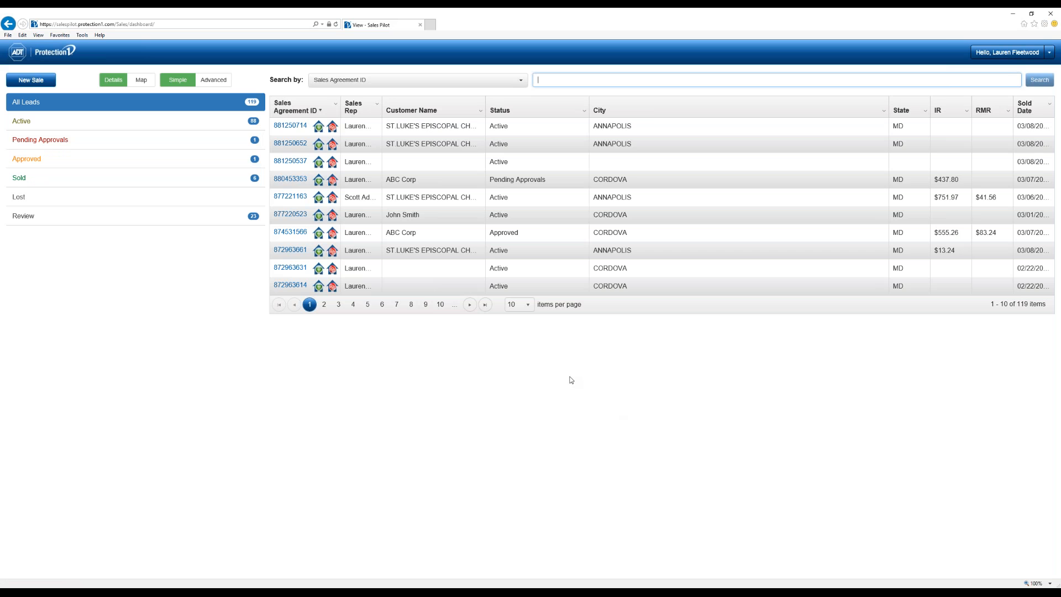
- Start a New Sale, bringing up a blank Protection One Commercial Prospect Address form
left_click(22, 82)
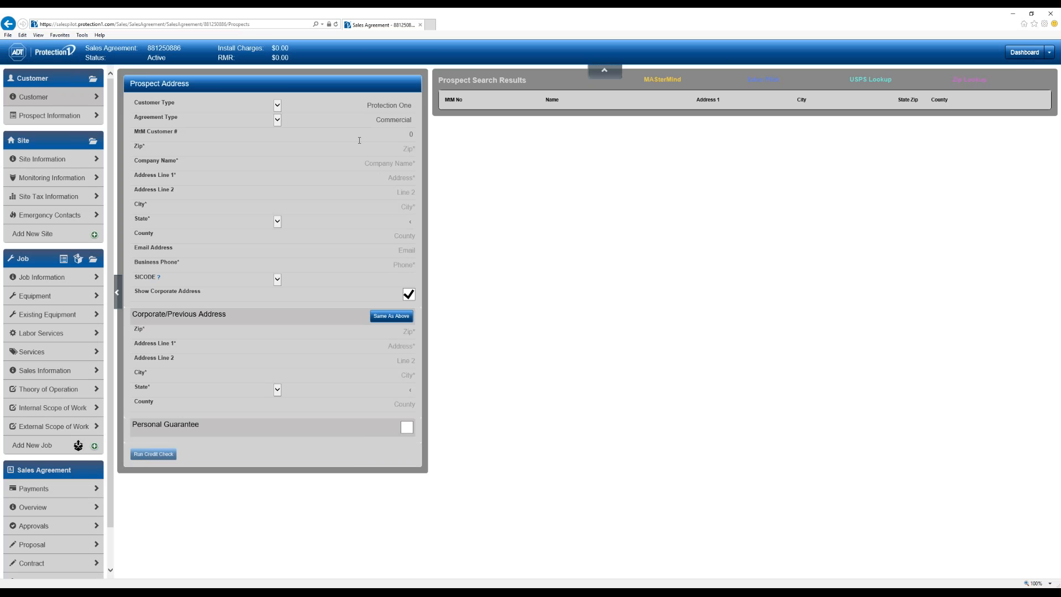
- Enter the church's street address in Address Line 1 and pick the ST.LUKE'S EPISCOPAL CHURCH search result
left_click(390, 178)
type("1101 bay ridge ave")
key("Tab")
left_click(635, 168)
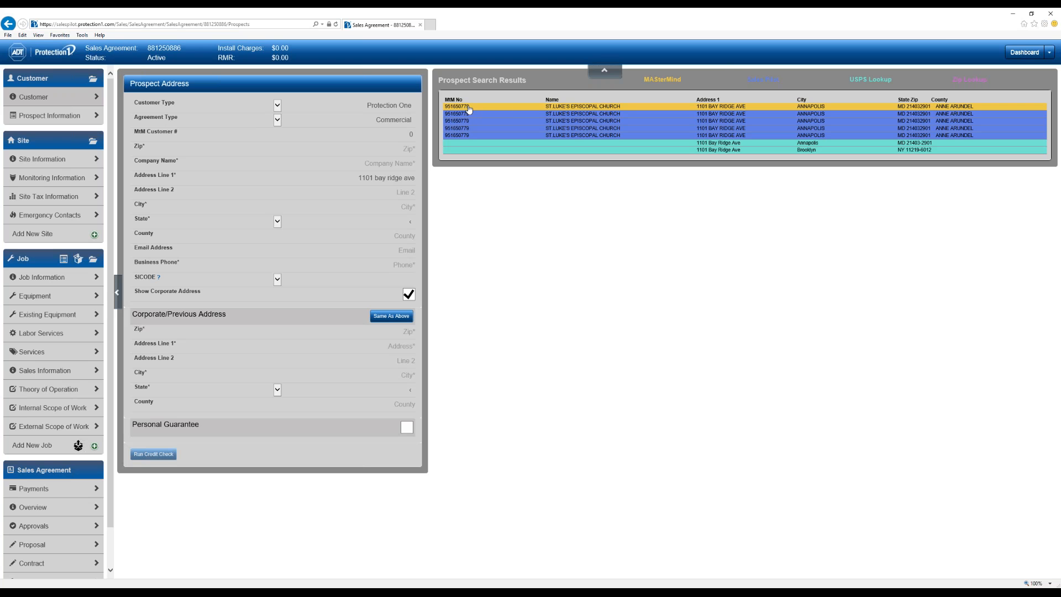
left_click(603, 107)
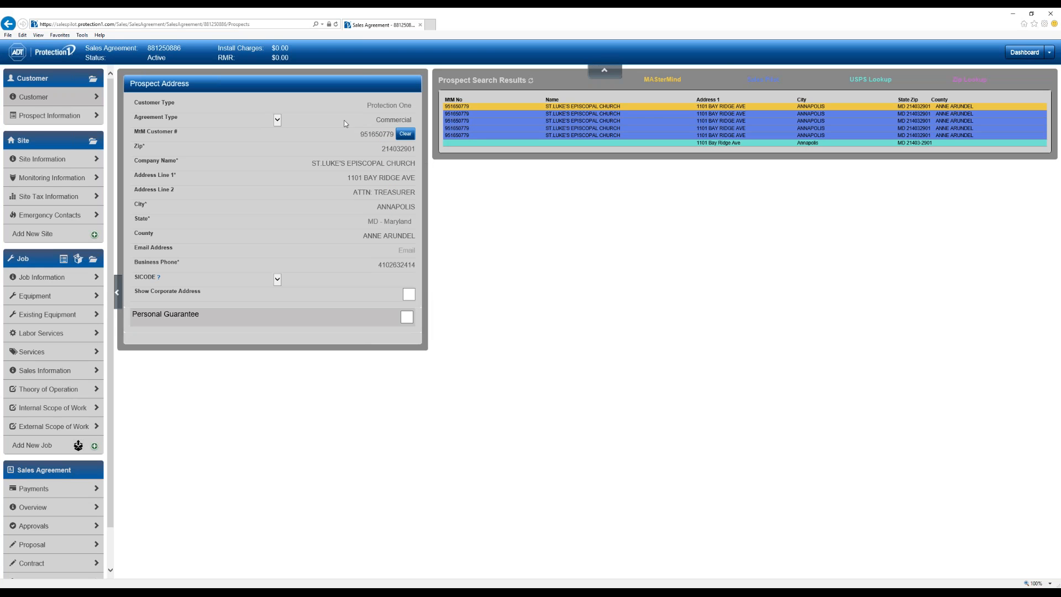
- Link the existing Saint Luke's MtM site as location, then view its monitoring information and emergency contacts
left_click(98, 159)
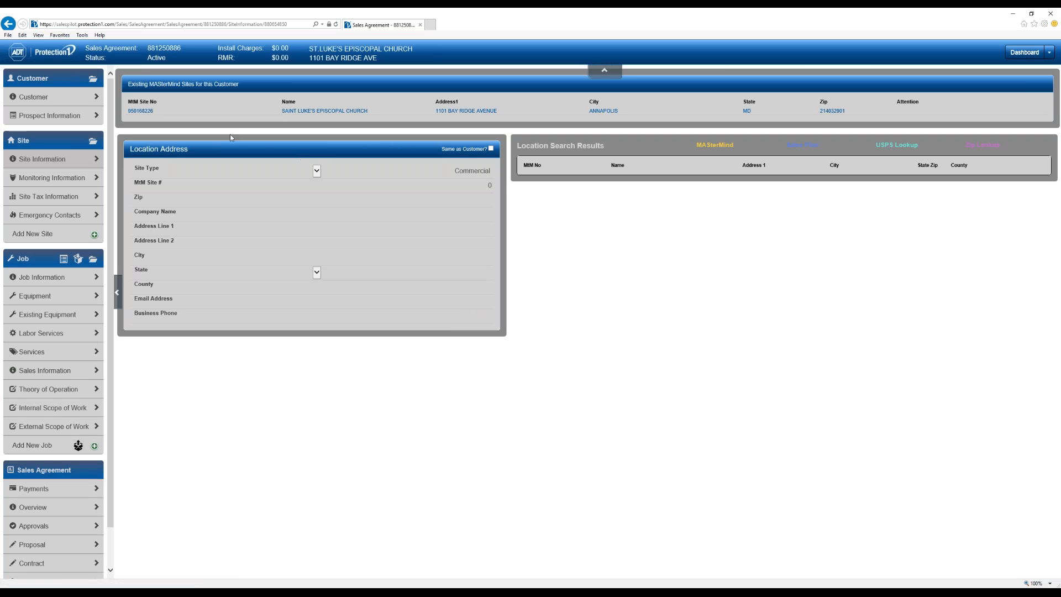
left_click(147, 111)
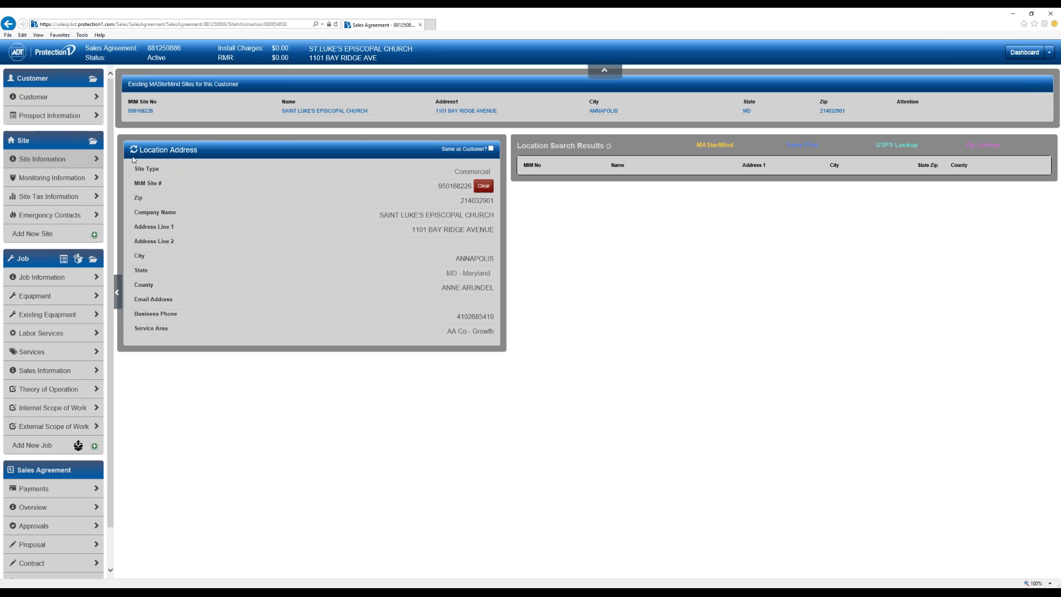
left_click(63, 179)
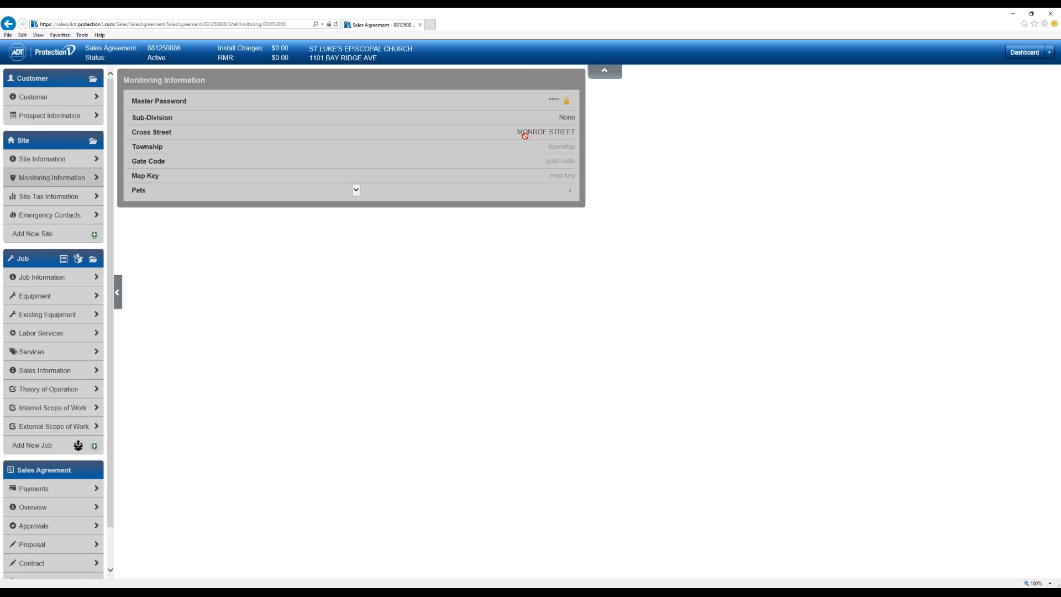
left_click(51, 215)
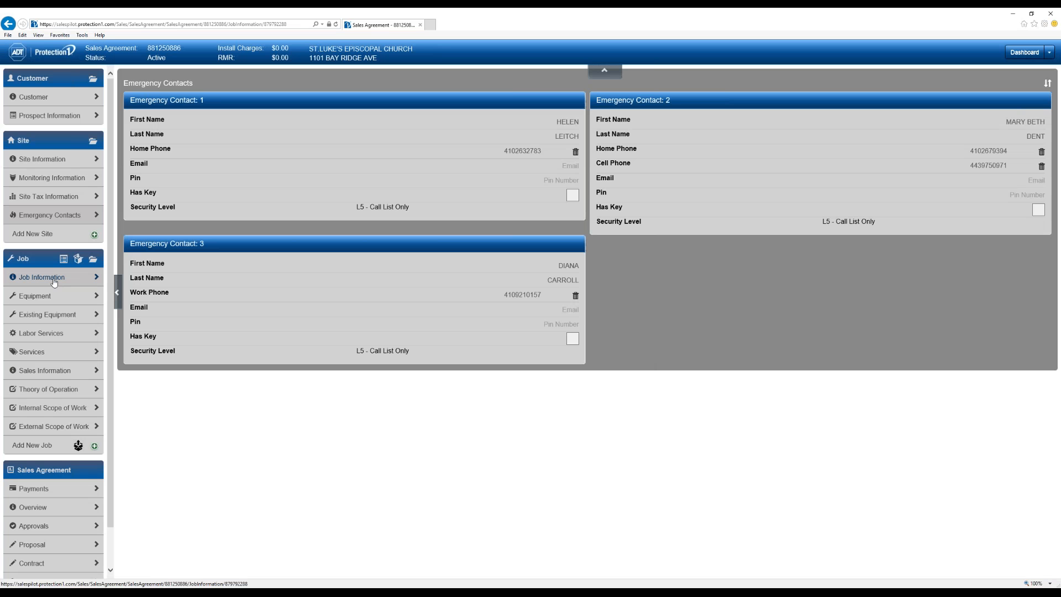
- Set the job to replace the legacy contract with Rider Applies, then view Sales Information showing $49.81
left_click(49, 279)
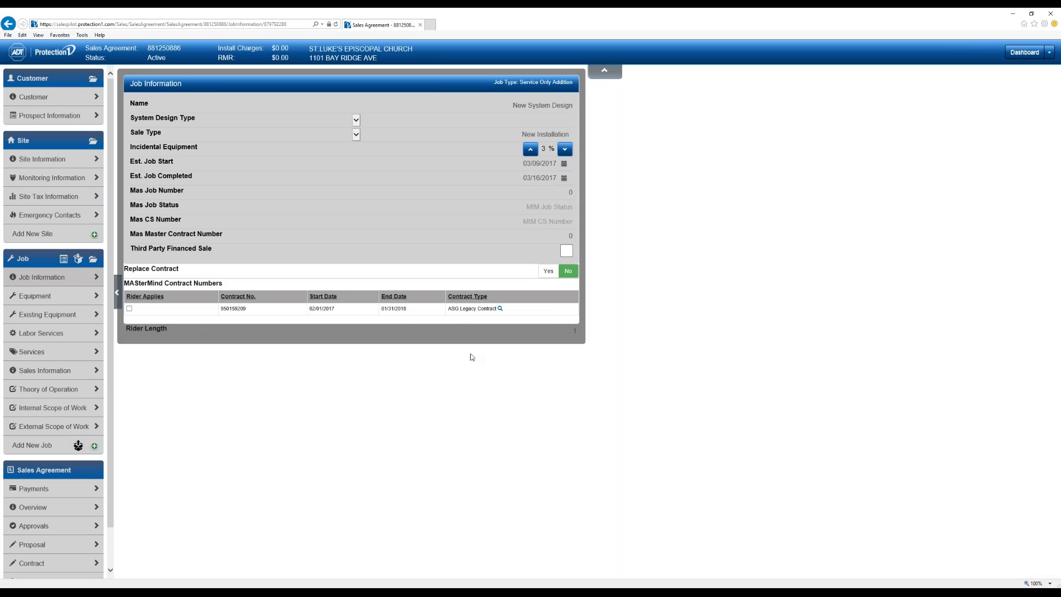
left_click(501, 309)
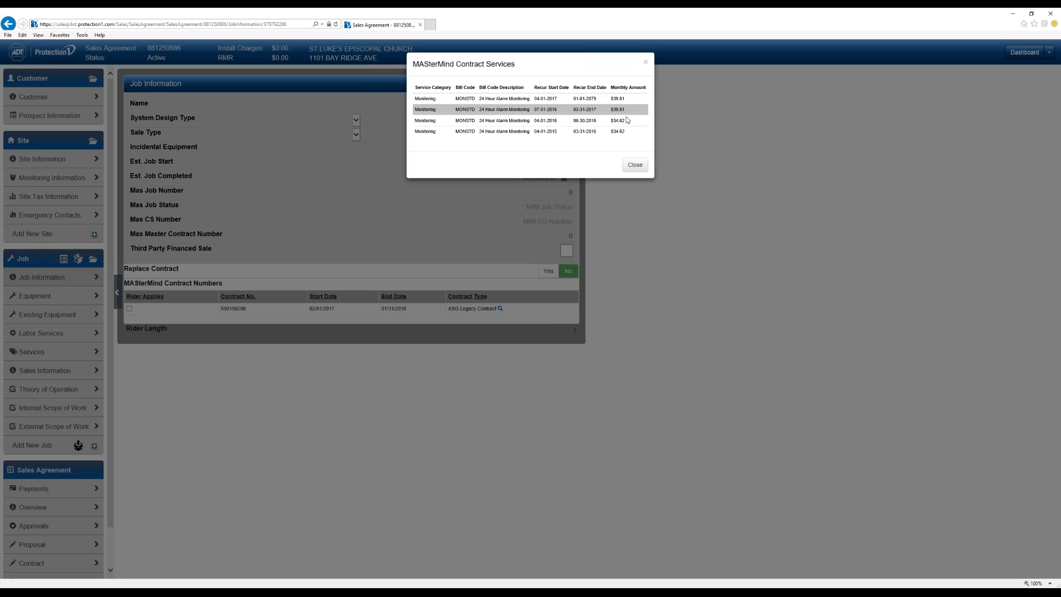
left_click(636, 165)
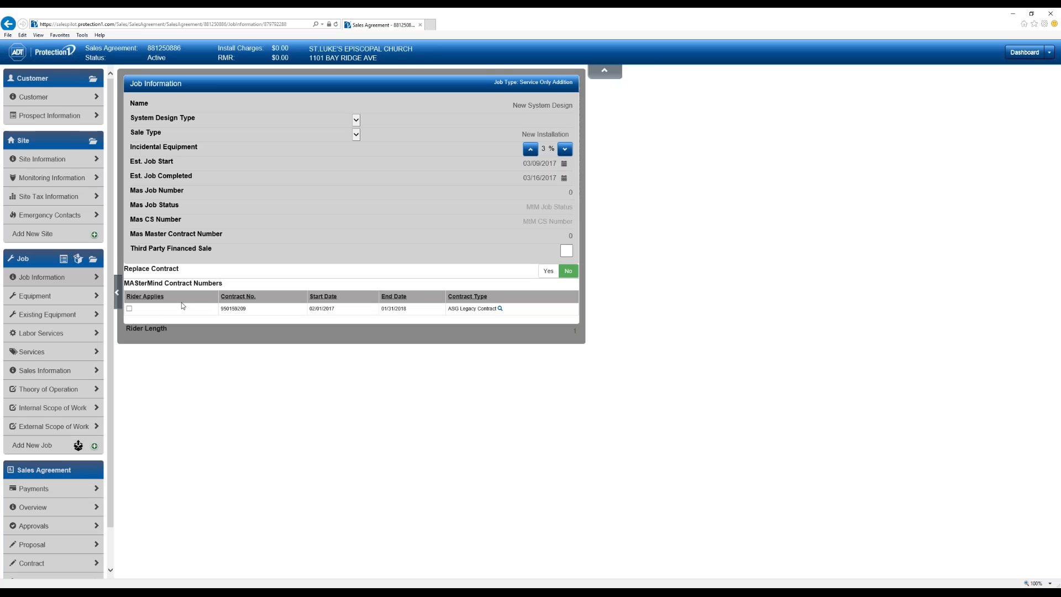
left_click(130, 308)
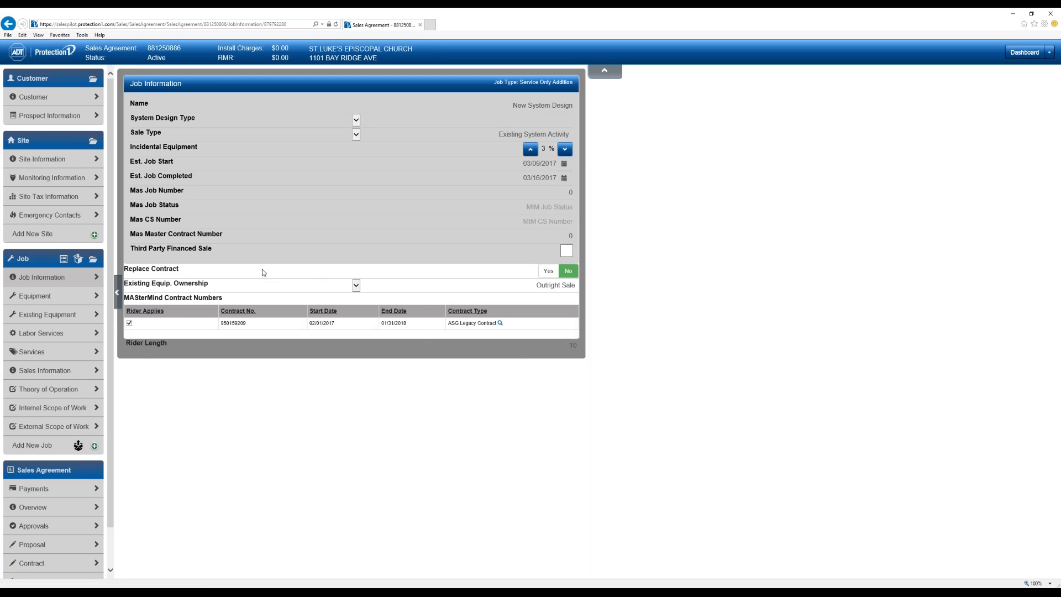
left_click(546, 272)
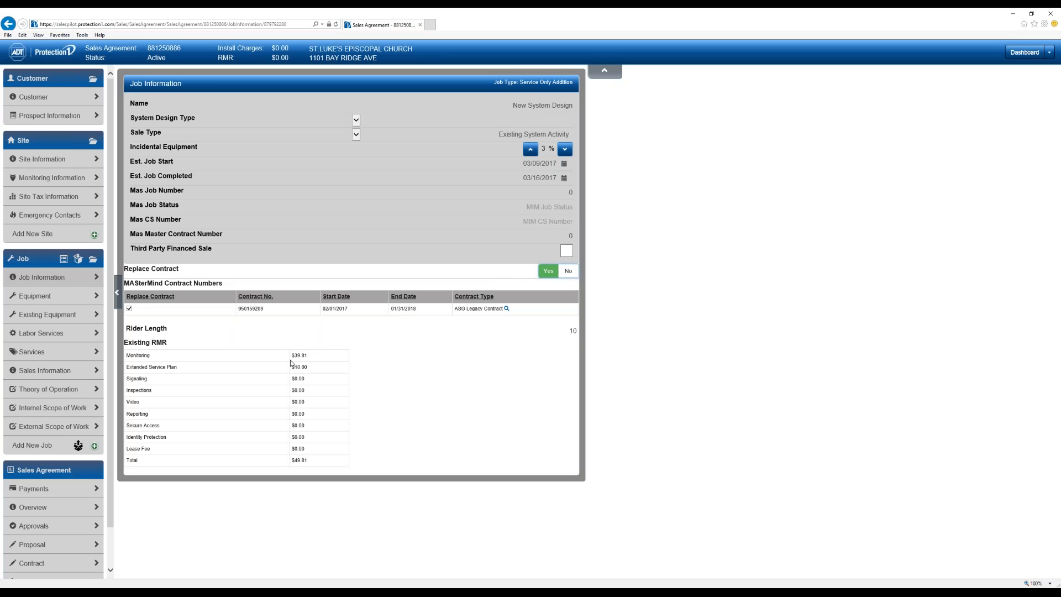
left_click(49, 380)
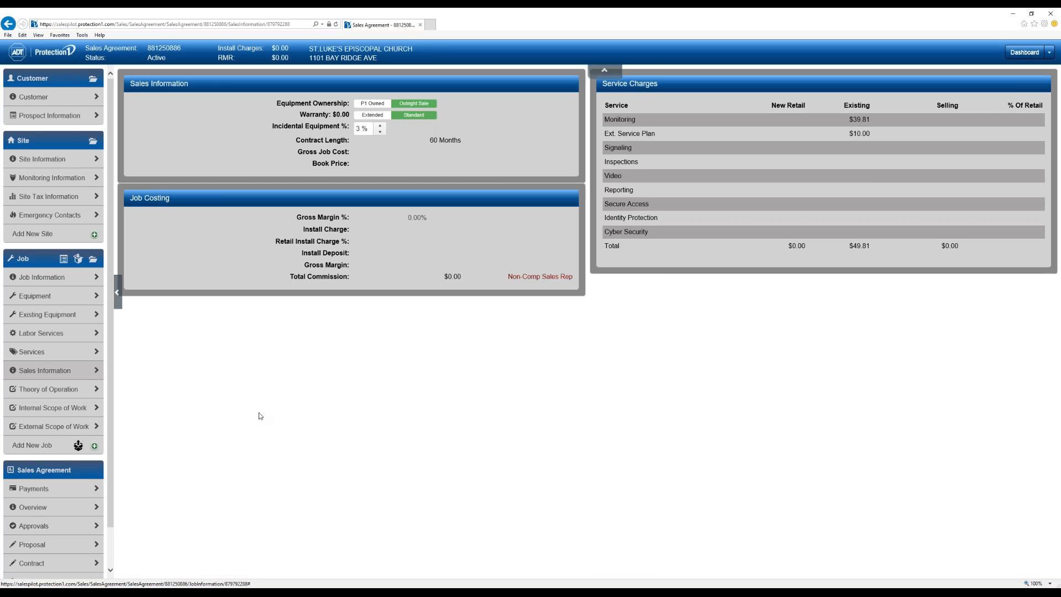
- Open Payments and expand Payment Methods to show the one bank account on file
left_click(38, 488)
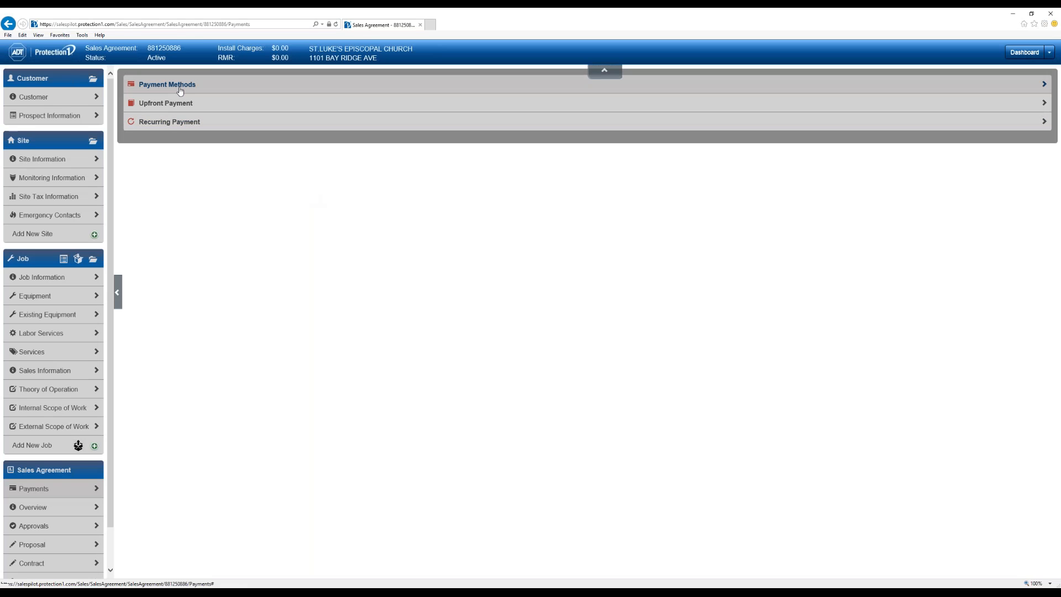
left_click(167, 84)
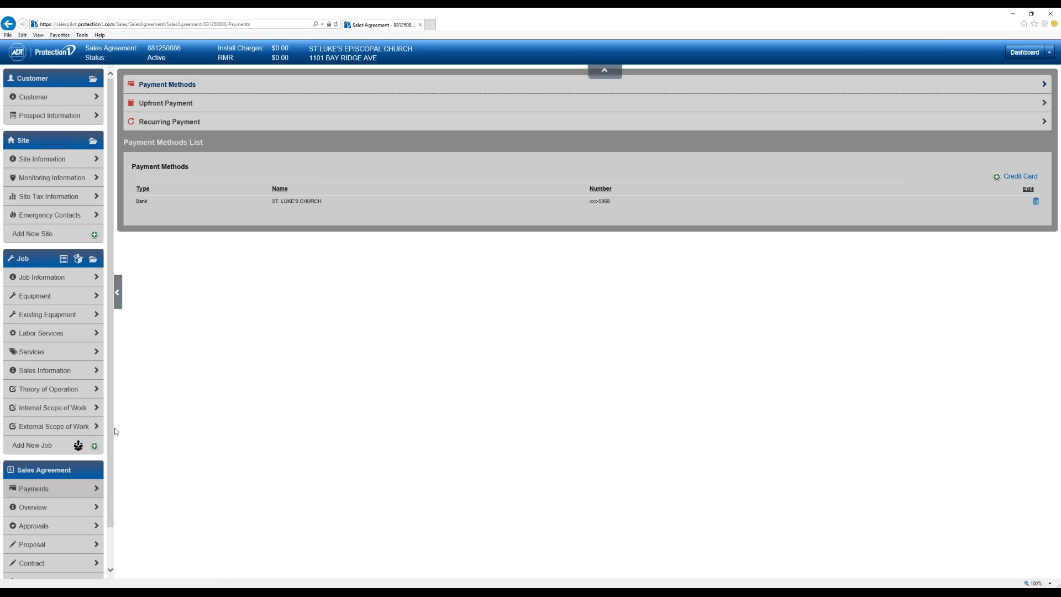
left_click_drag(110, 425, 117, 471)
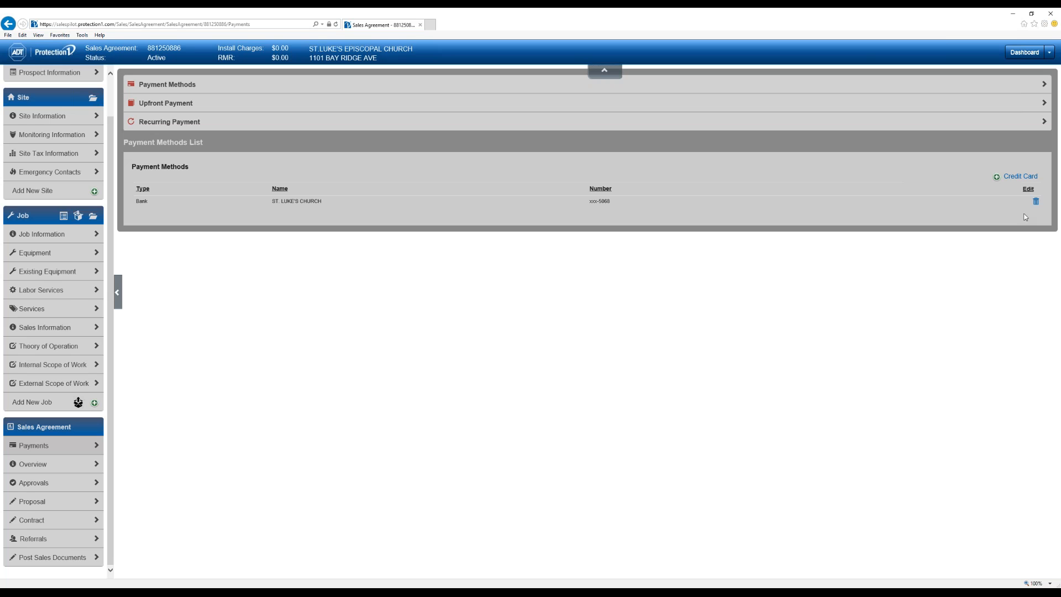
- Return to the Sales Pilot window showing the All Leads dashboard with 469 leads
left_click(1015, 17)
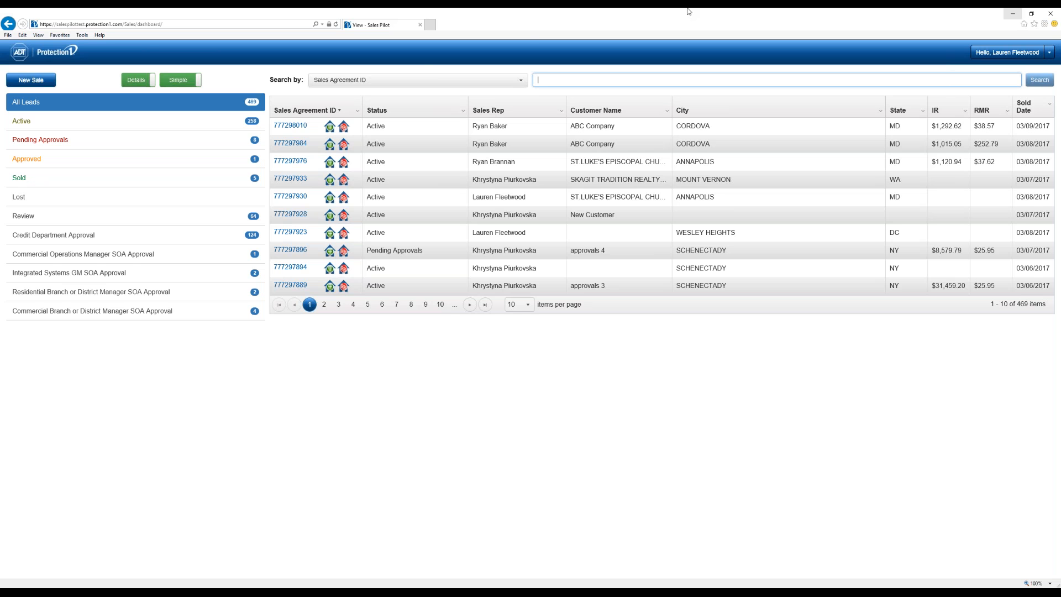
- Open the ABC Company agreement and add its design to Employee Templates as 'Copy of Camera System'
left_click(290, 125)
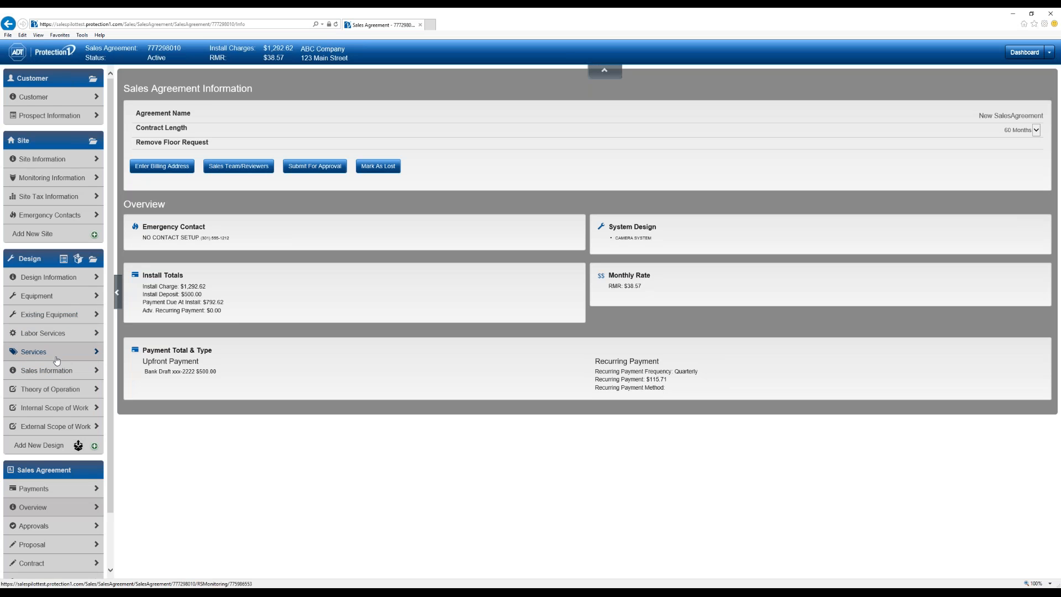
left_click(79, 260)
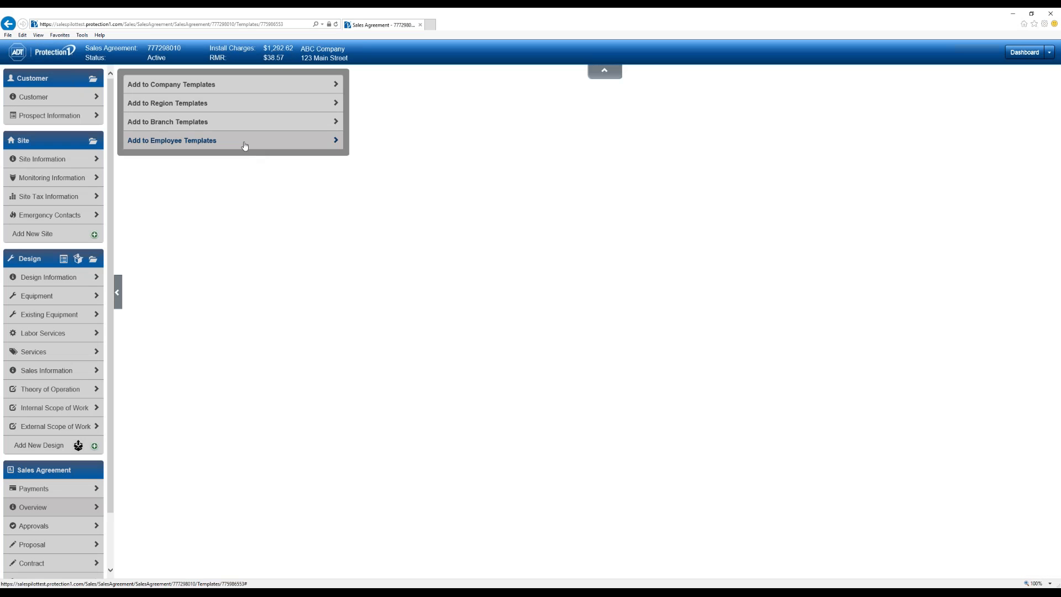
left_click(245, 143)
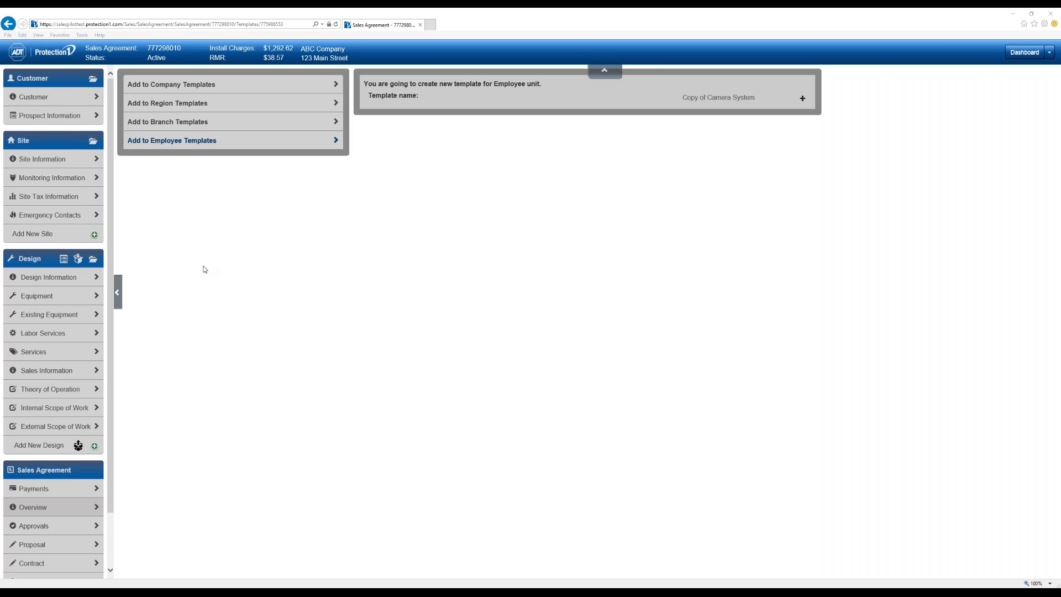
- Open the ABC Company job's Job Documents and pick Drawing as the upload document code
left_click(93, 260)
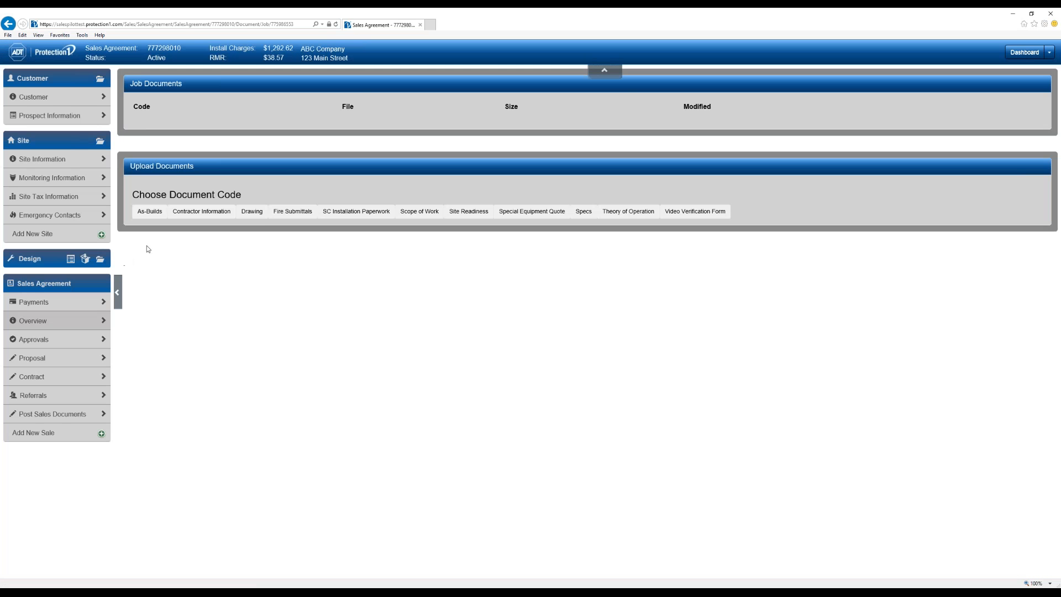
left_click(252, 212)
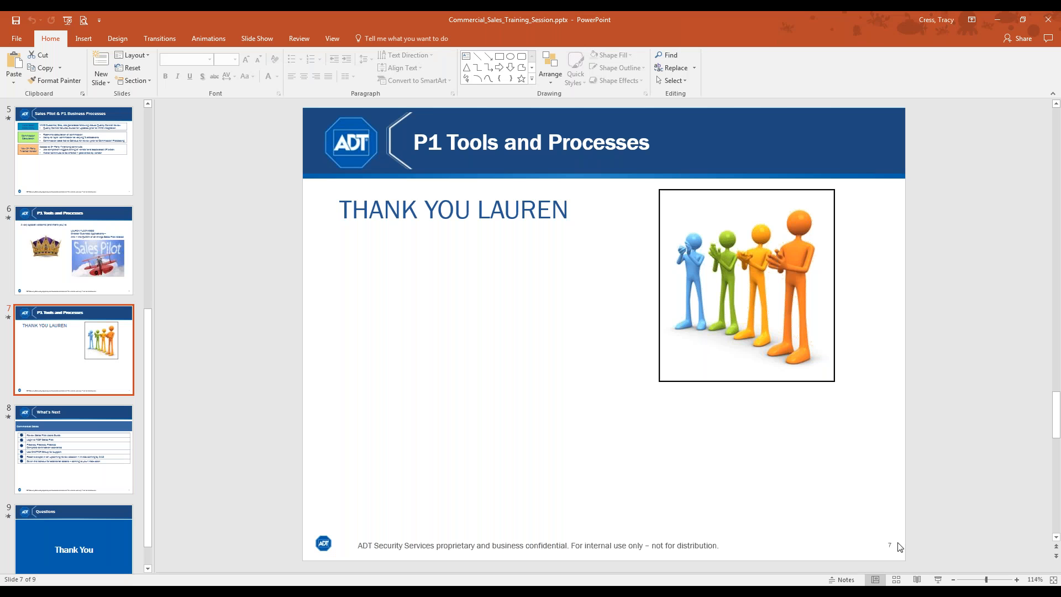
- Present the deck from the thank-you slide and advance to the What's Next slide
left_click(938, 579)
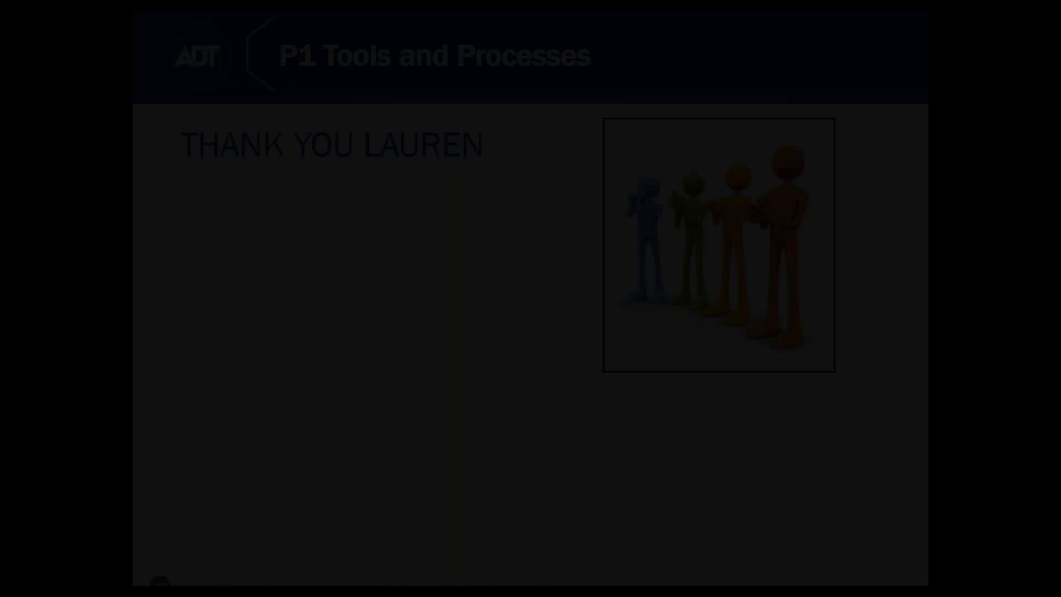
key("Right")
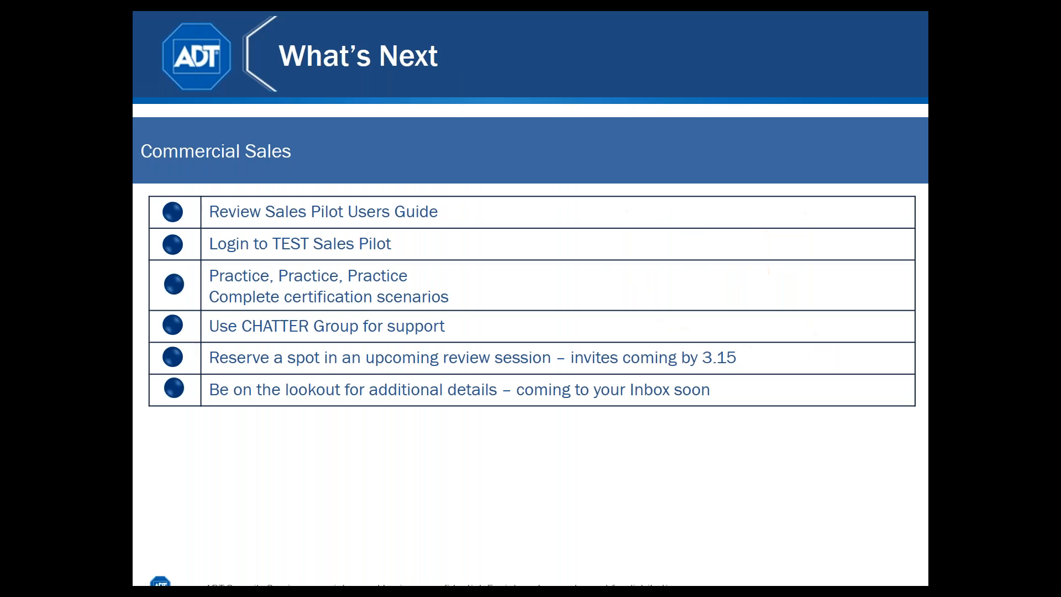